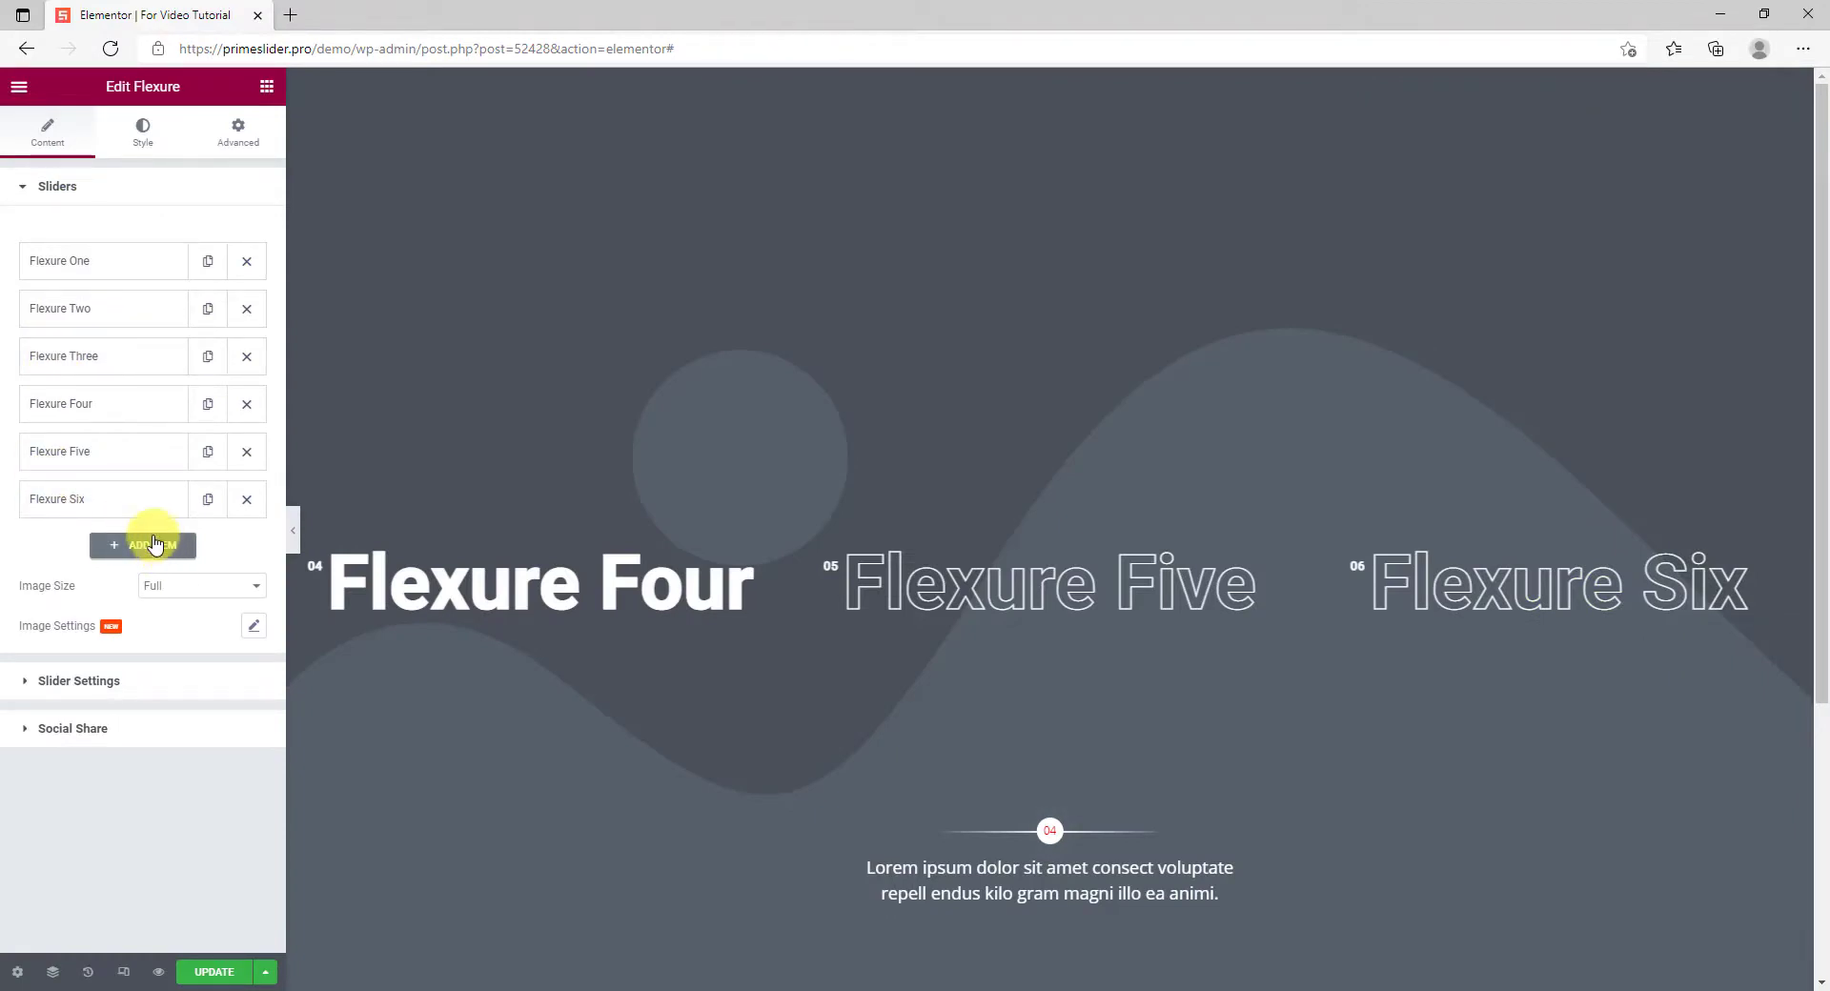
# - Expand Flexure One, review its title, link and description, and open its background image picker
pyautogui.click(79, 271)
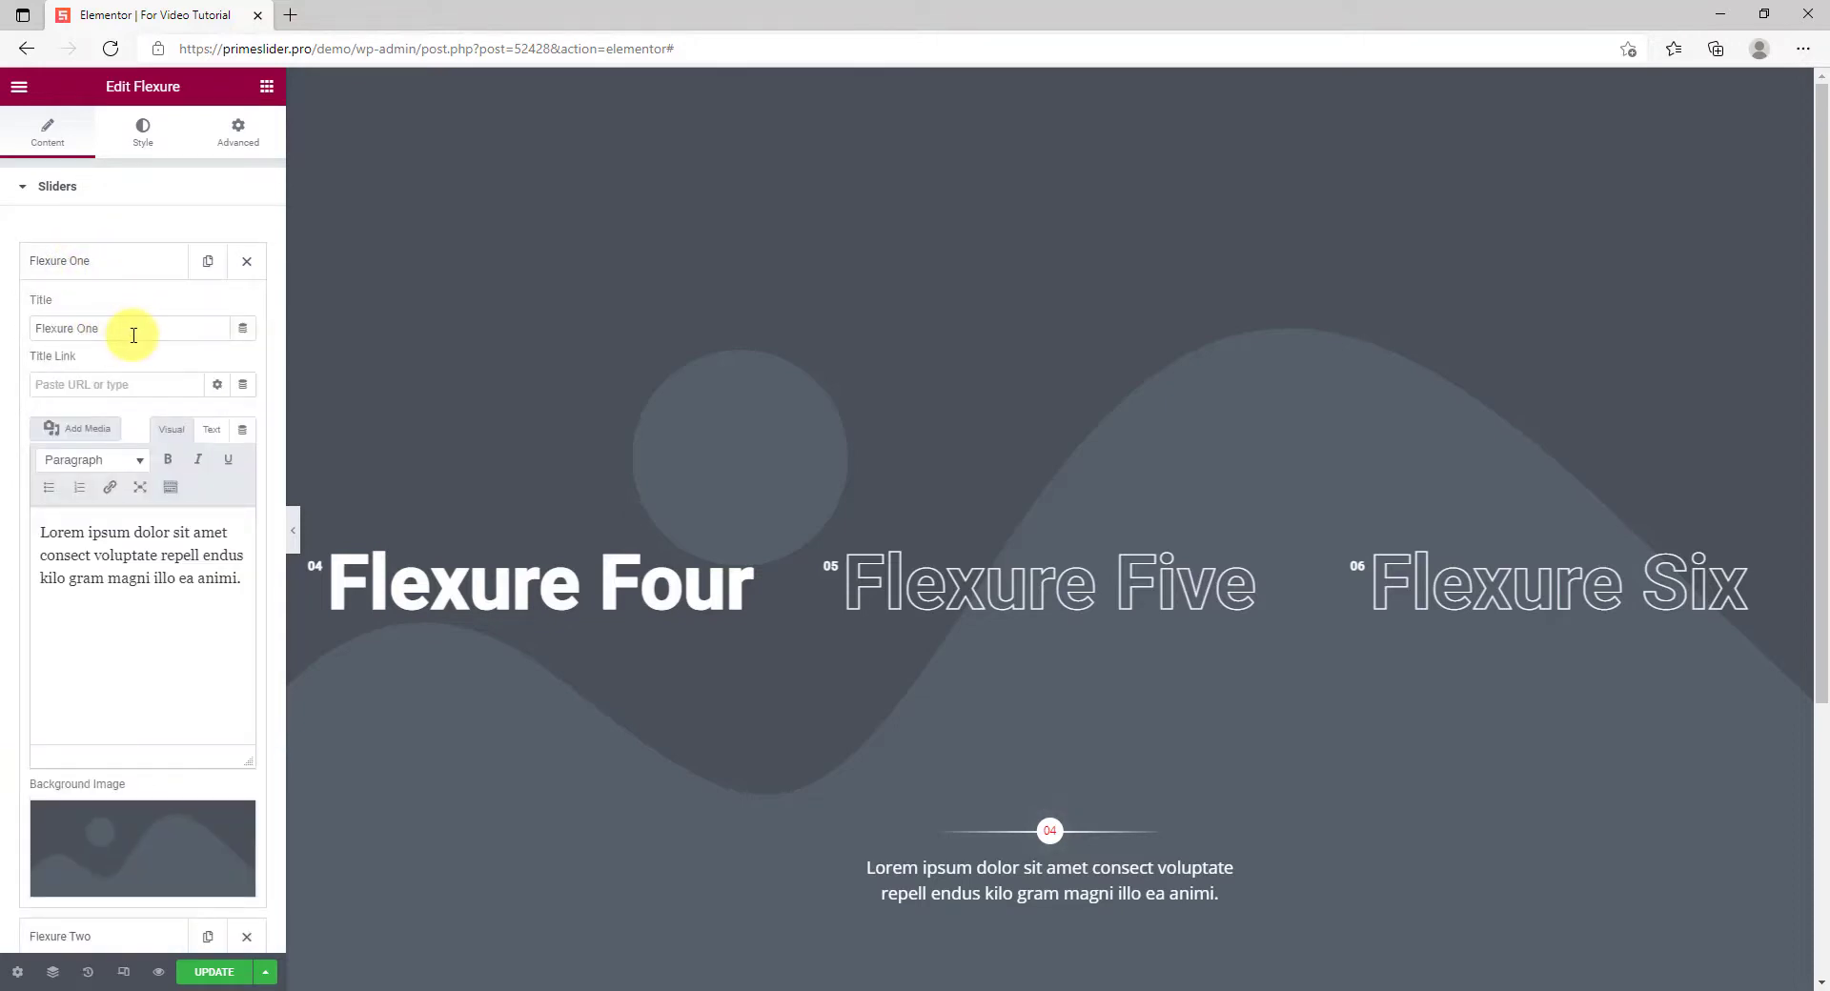
pyautogui.moveTo(133, 335); pyautogui.dragTo(68, 333)
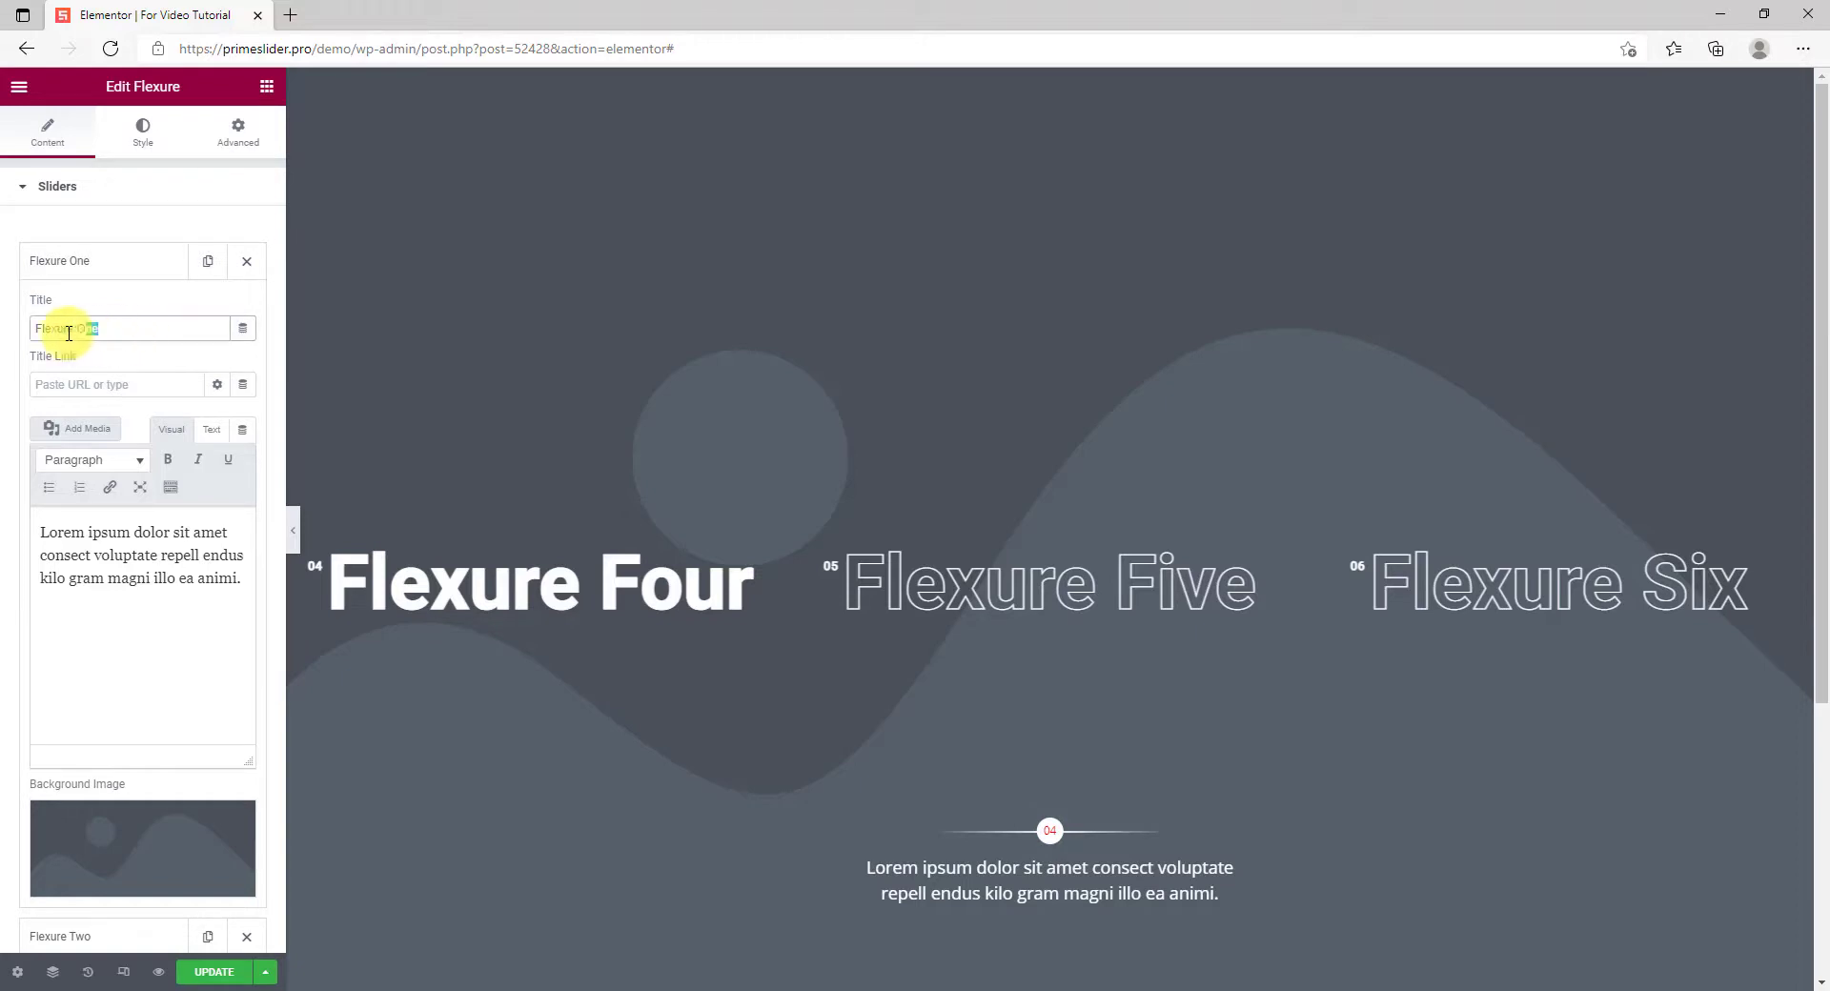
pyautogui.click(52, 388)
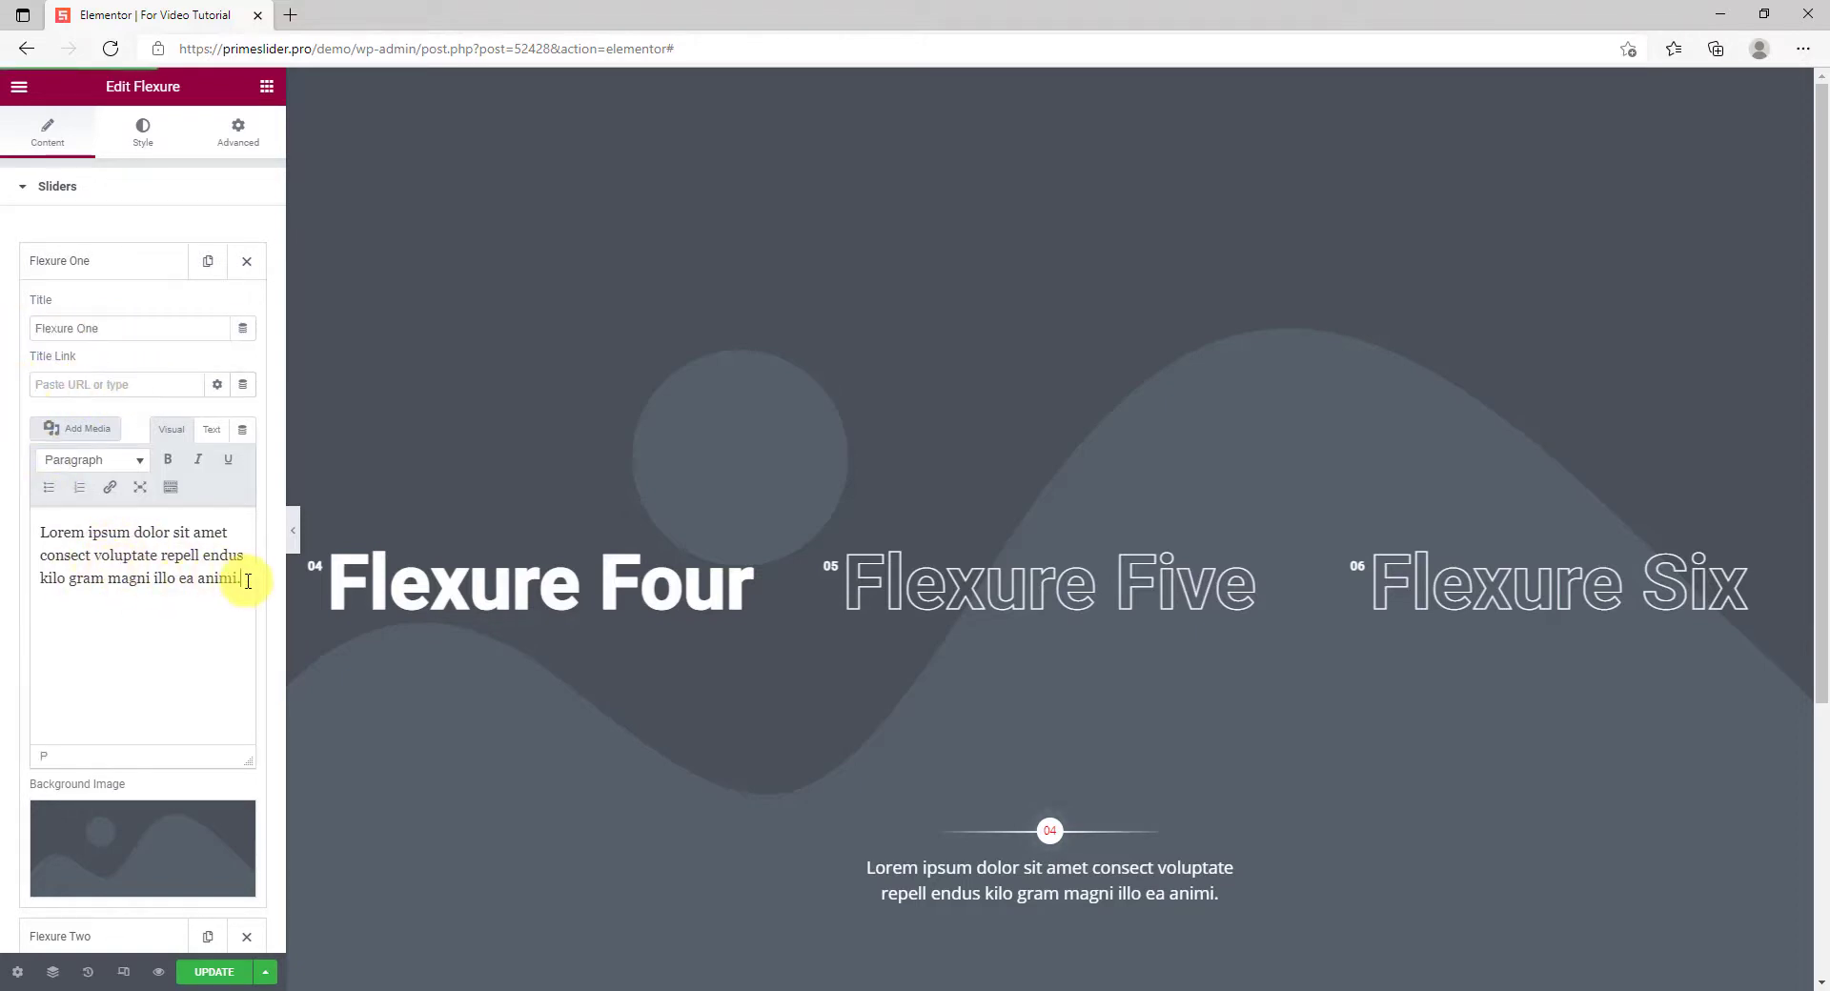
pyautogui.moveTo(247, 581); pyautogui.dragTo(12, 513)
pyautogui.click(134, 849)
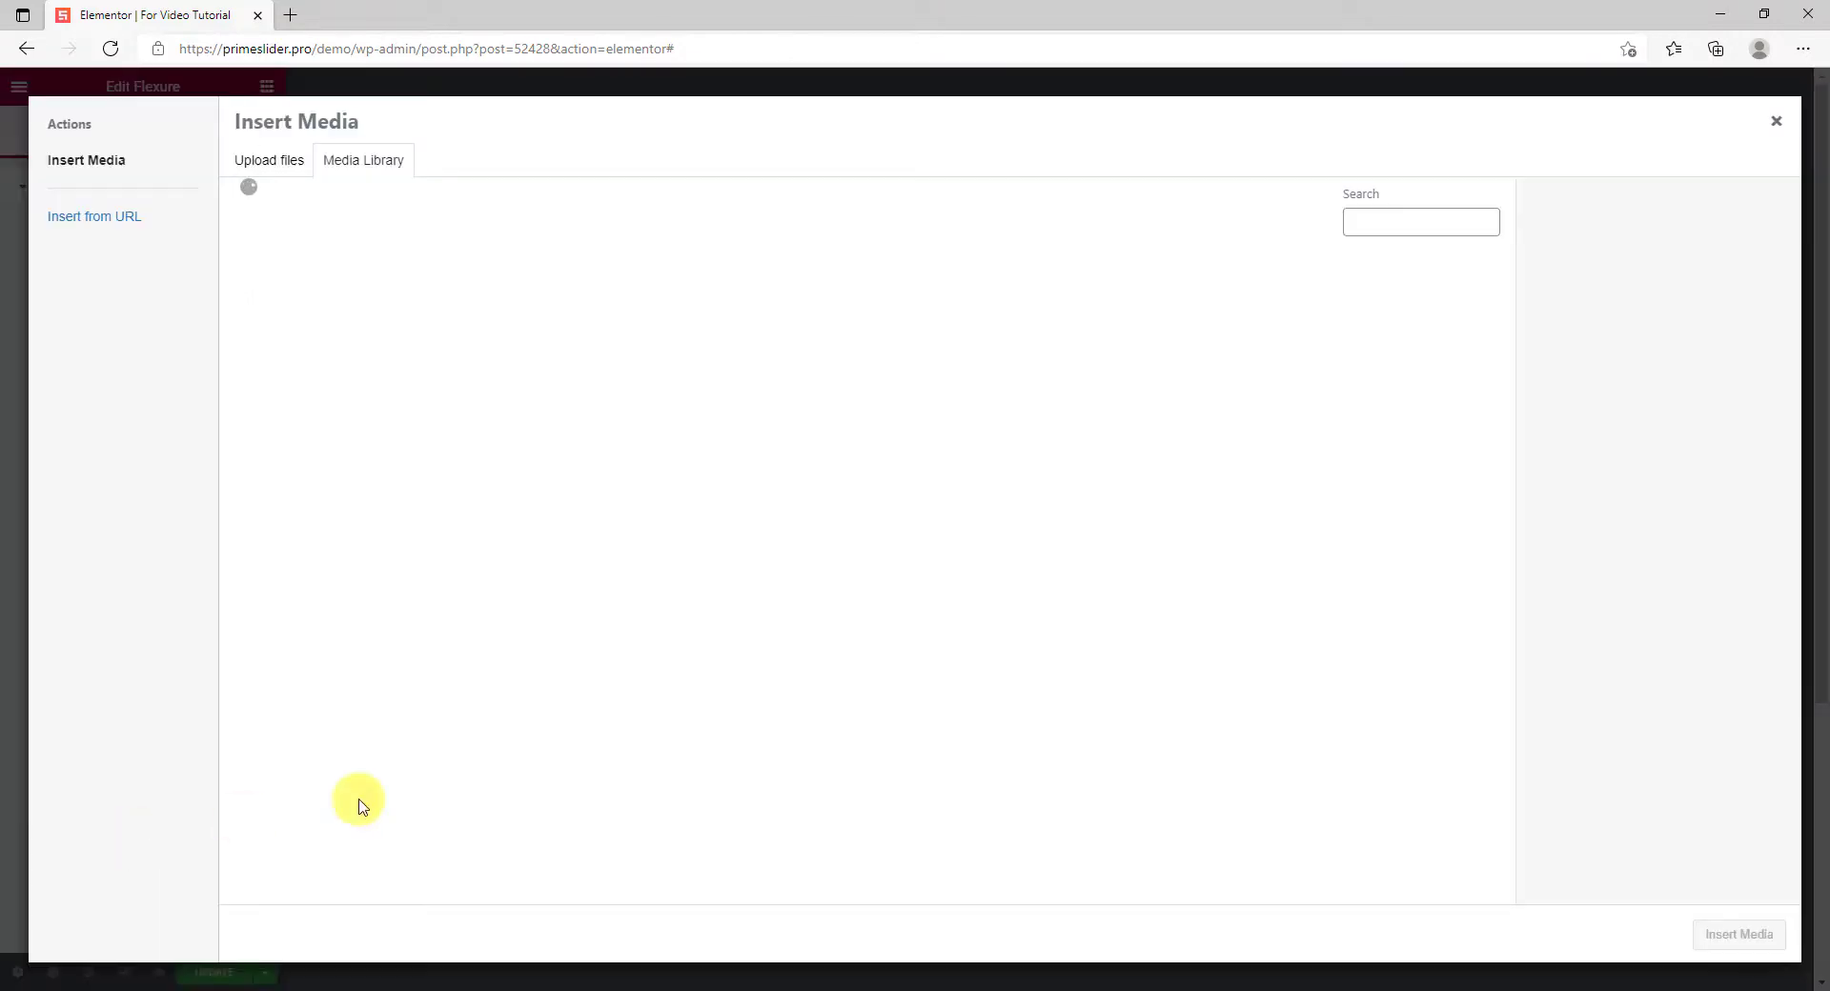
# - Set mountain photos as the background images of Flexure One and Flexure Two
pyautogui.scroll(-2, 519, 734)
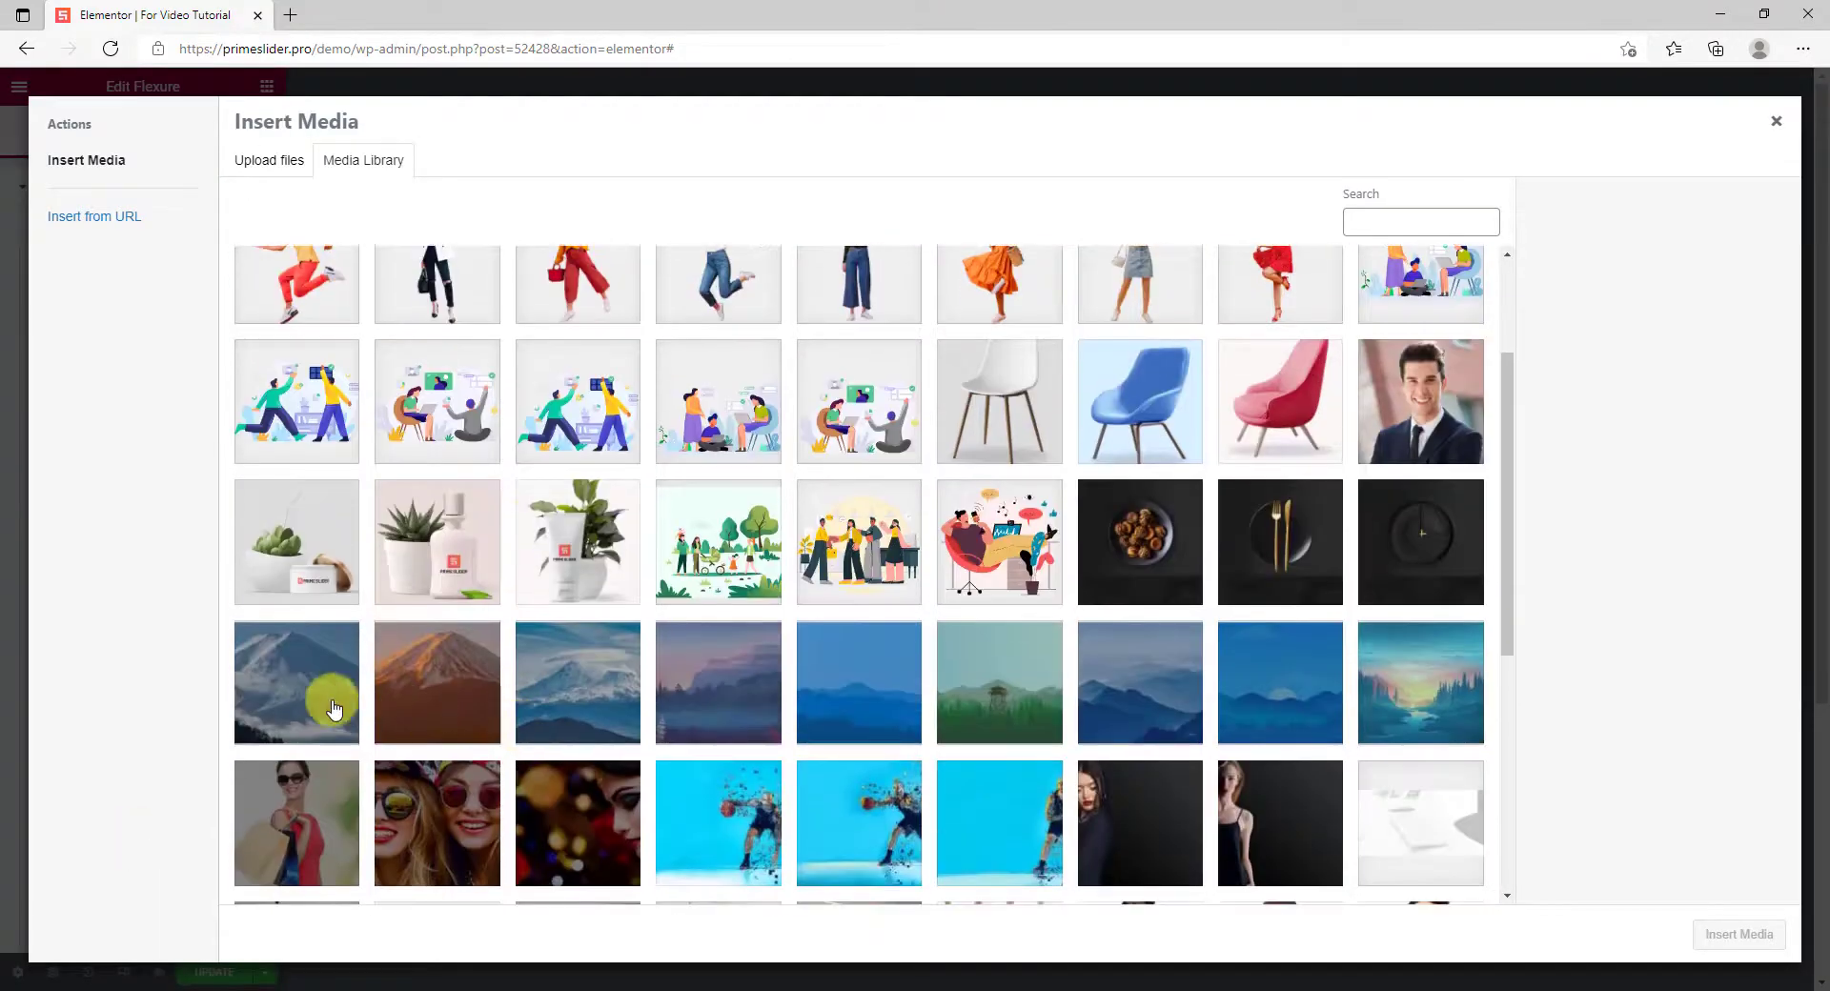
pyautogui.click(295, 685)
pyautogui.click(1742, 941)
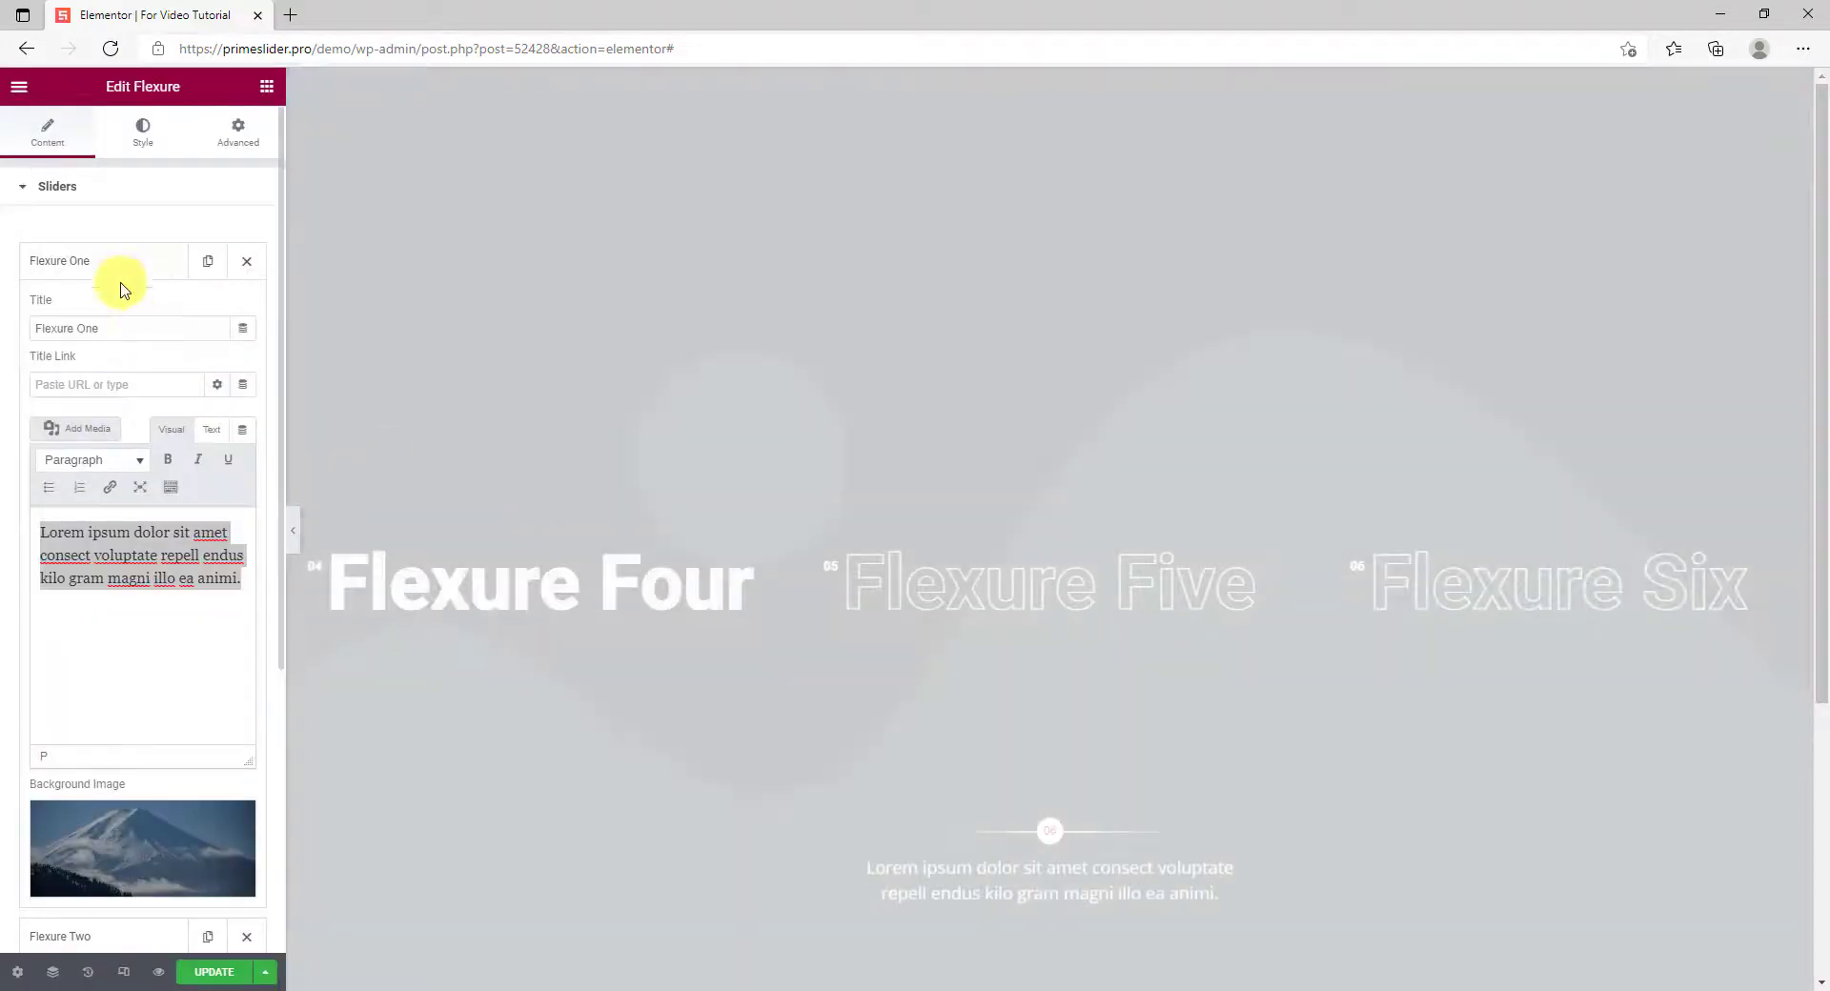
pyautogui.click(111, 306)
pyautogui.click(158, 888)
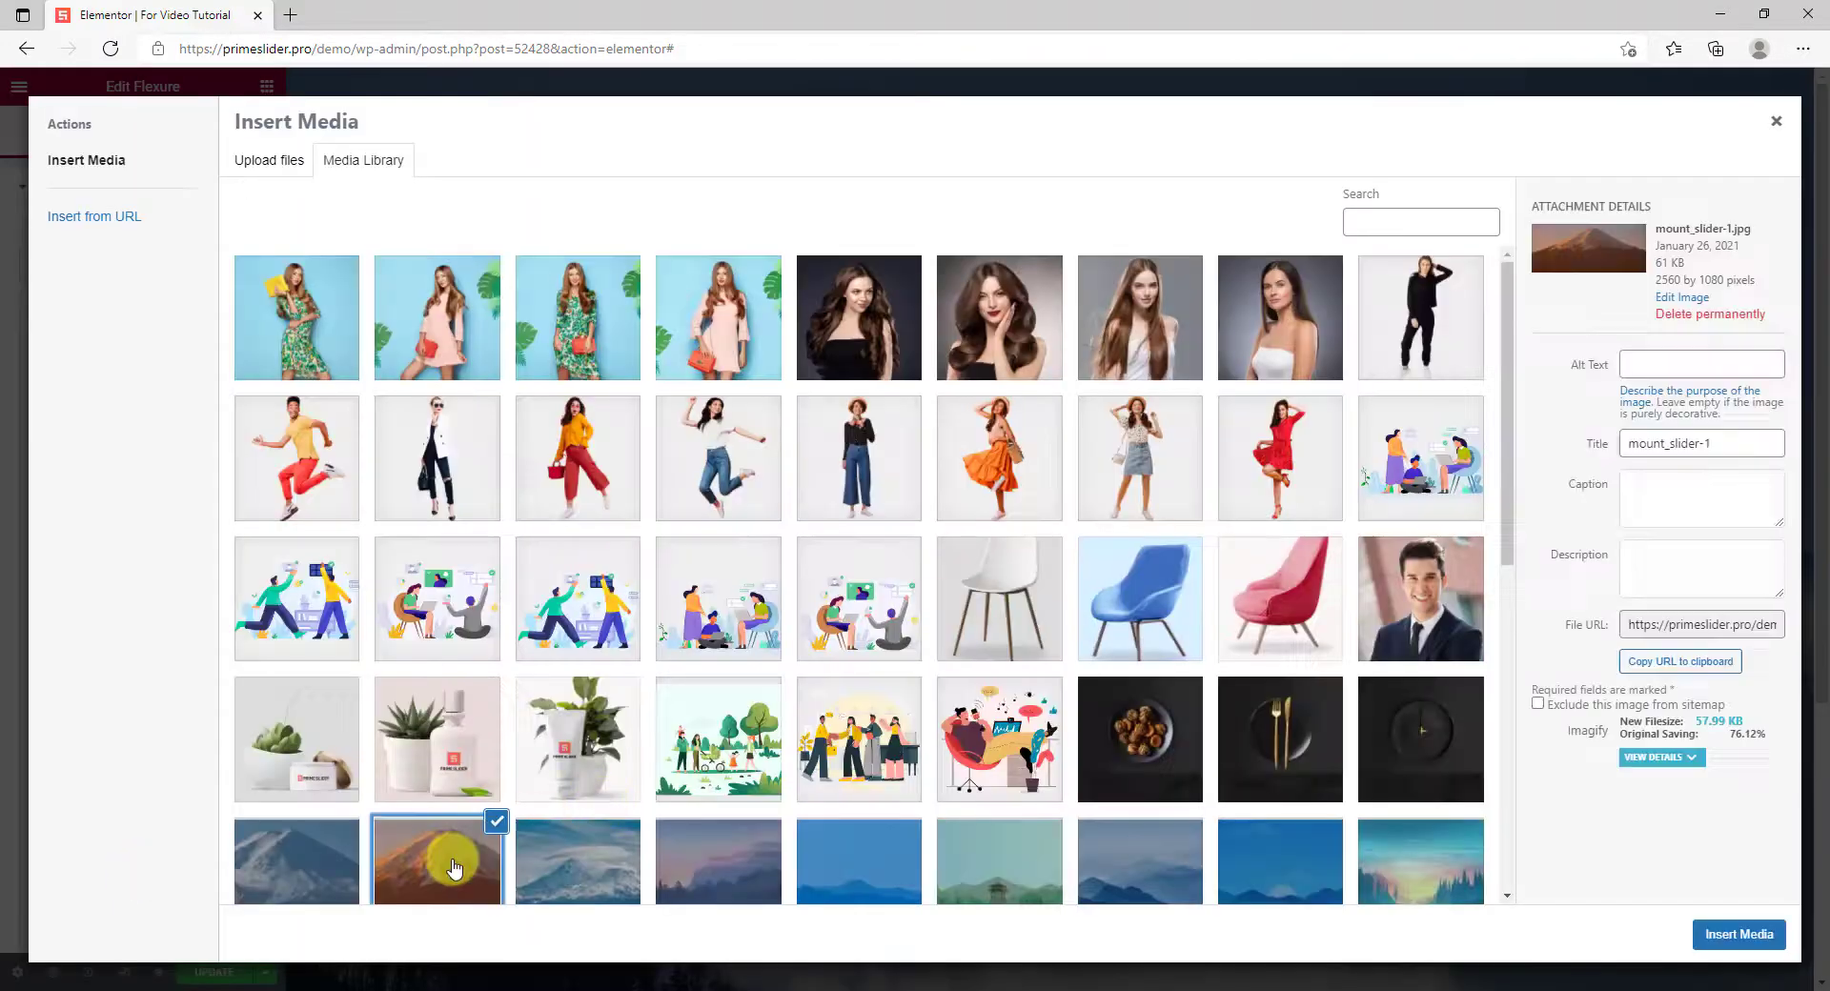
pyautogui.click(1739, 934)
pyautogui.click(105, 308)
# - Give Flexure Three a mountain photo background image
pyautogui.click(108, 356)
pyautogui.click(152, 929)
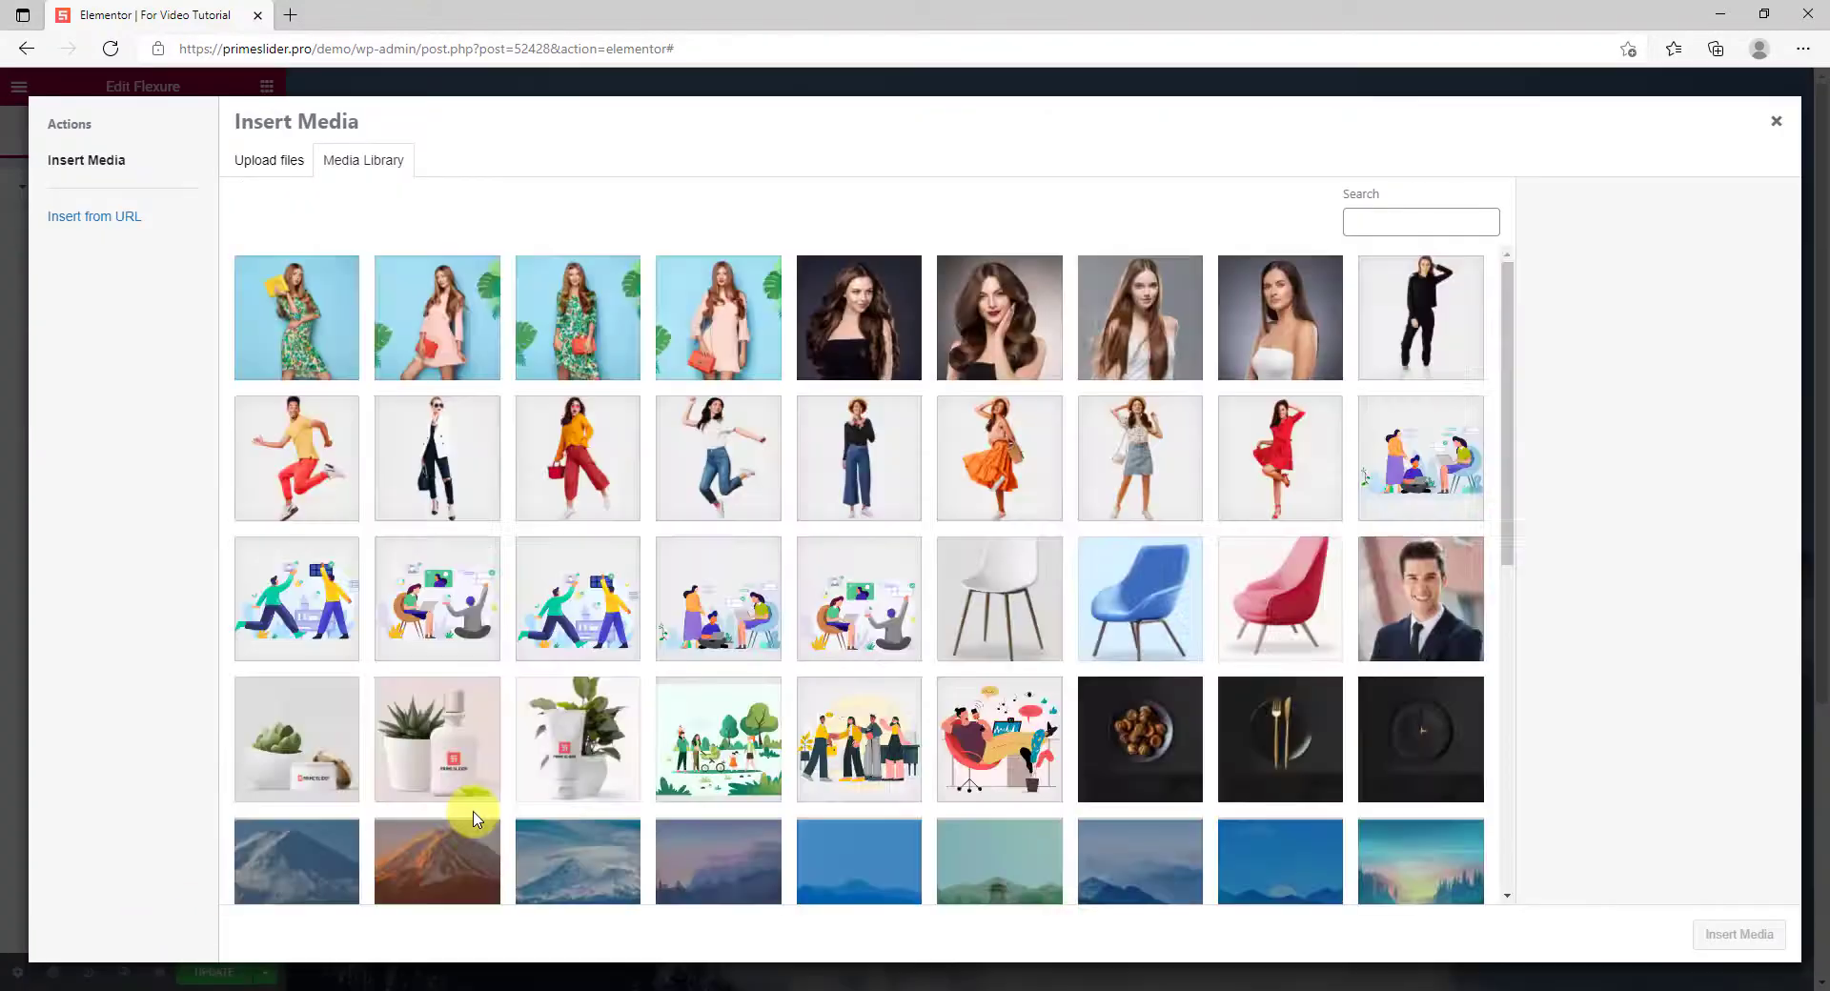
pyautogui.click(583, 862)
pyautogui.click(1739, 934)
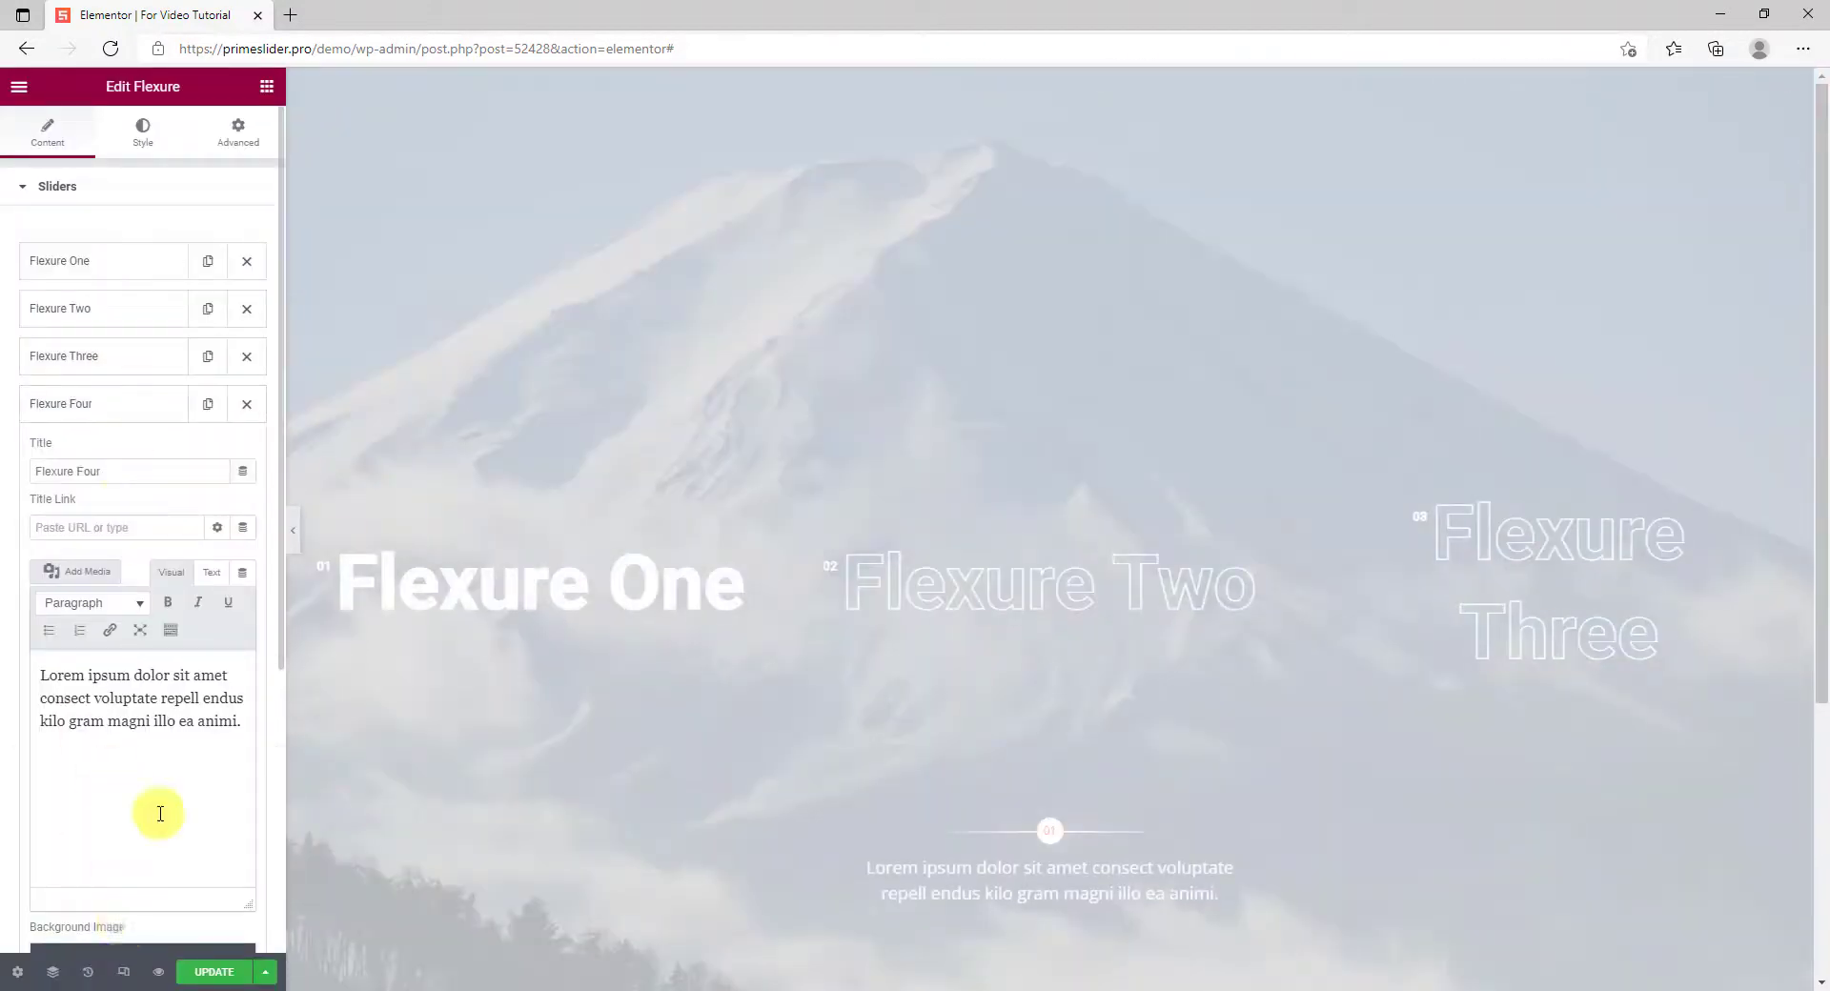
# - Apply mountain photos, including the blue mountain one, to the remaining slides' backgrounds
pyautogui.scroll(-1, 155, 812)
pyautogui.click(152, 767)
pyautogui.scroll(-1, 591, 680)
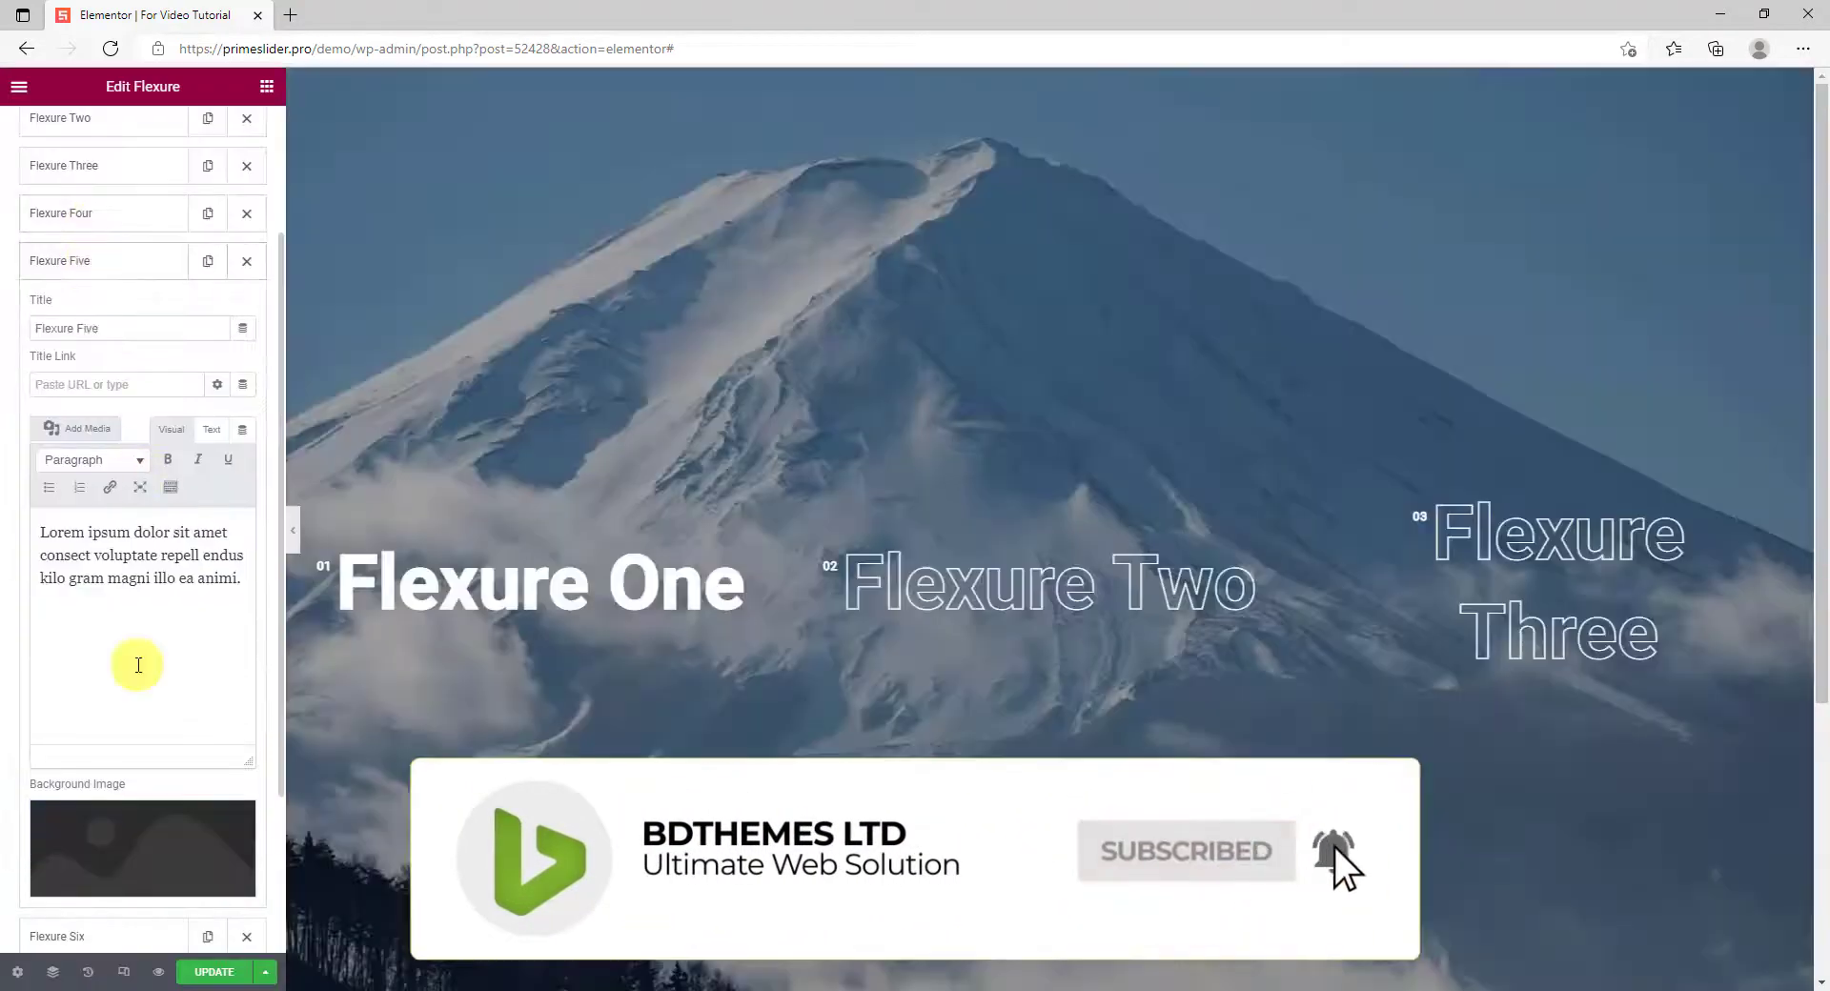
pyautogui.click(143, 839)
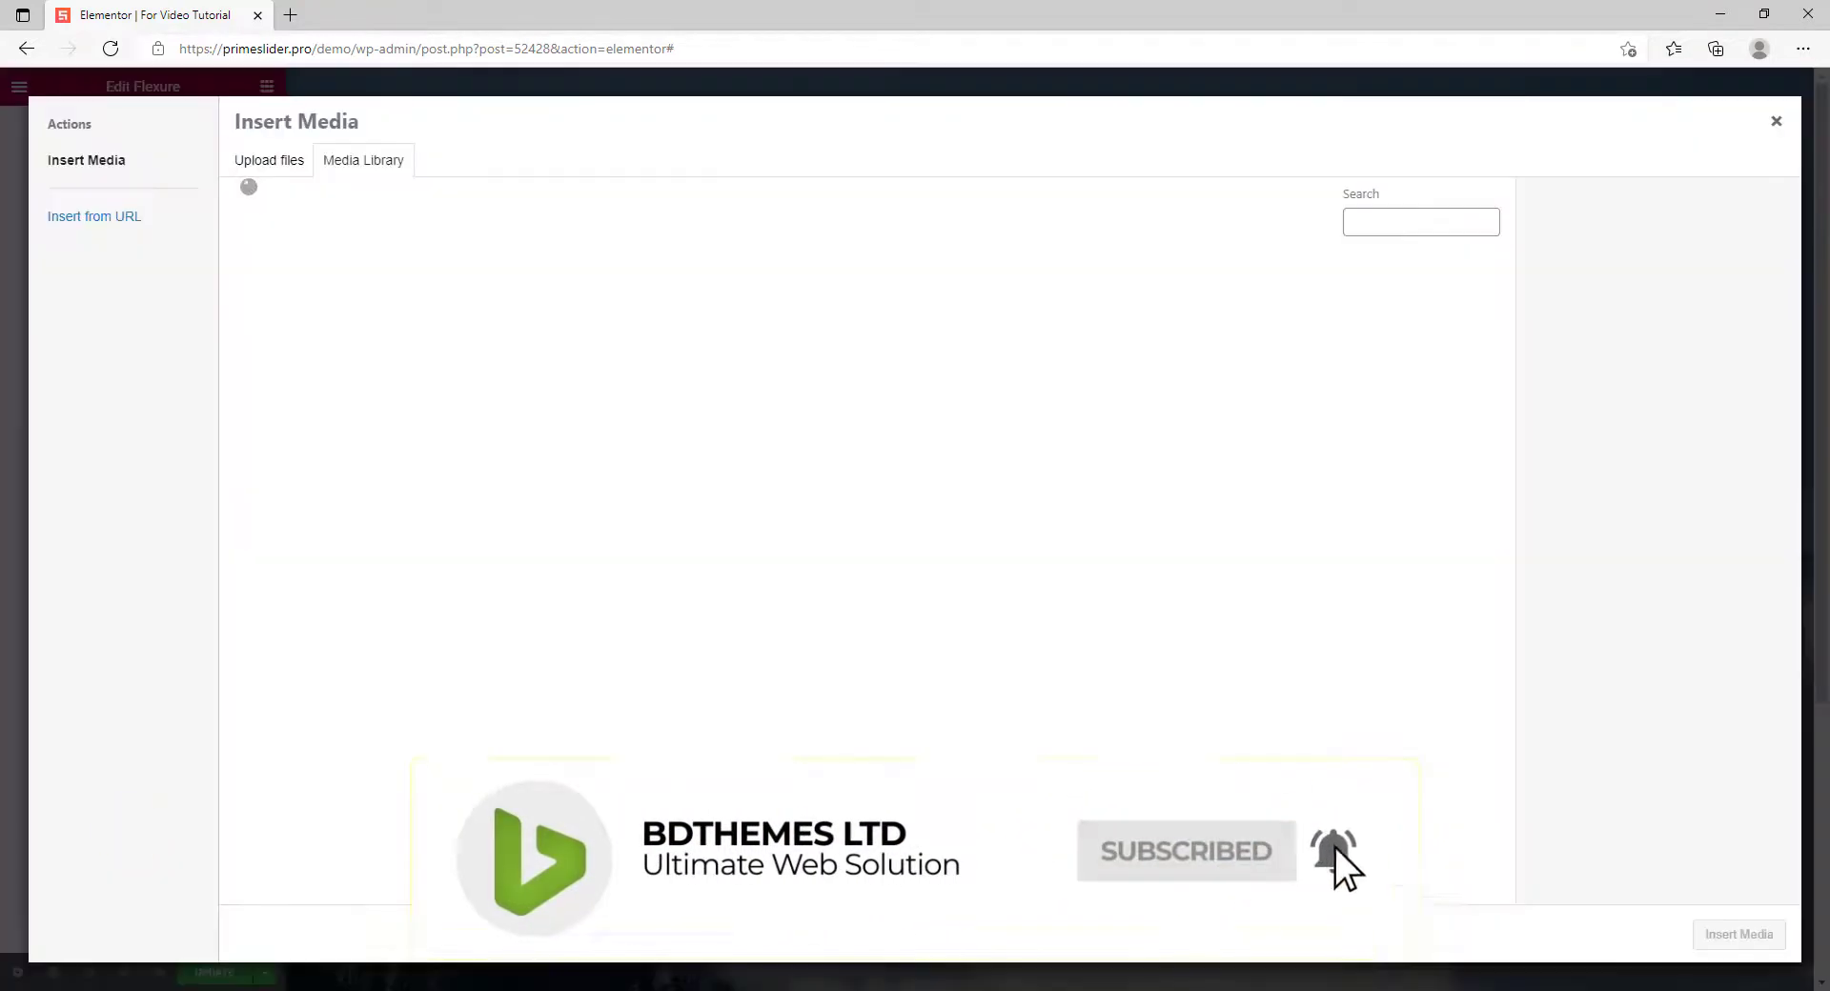
pyautogui.scroll(-2, 887, 825)
pyautogui.click(881, 691)
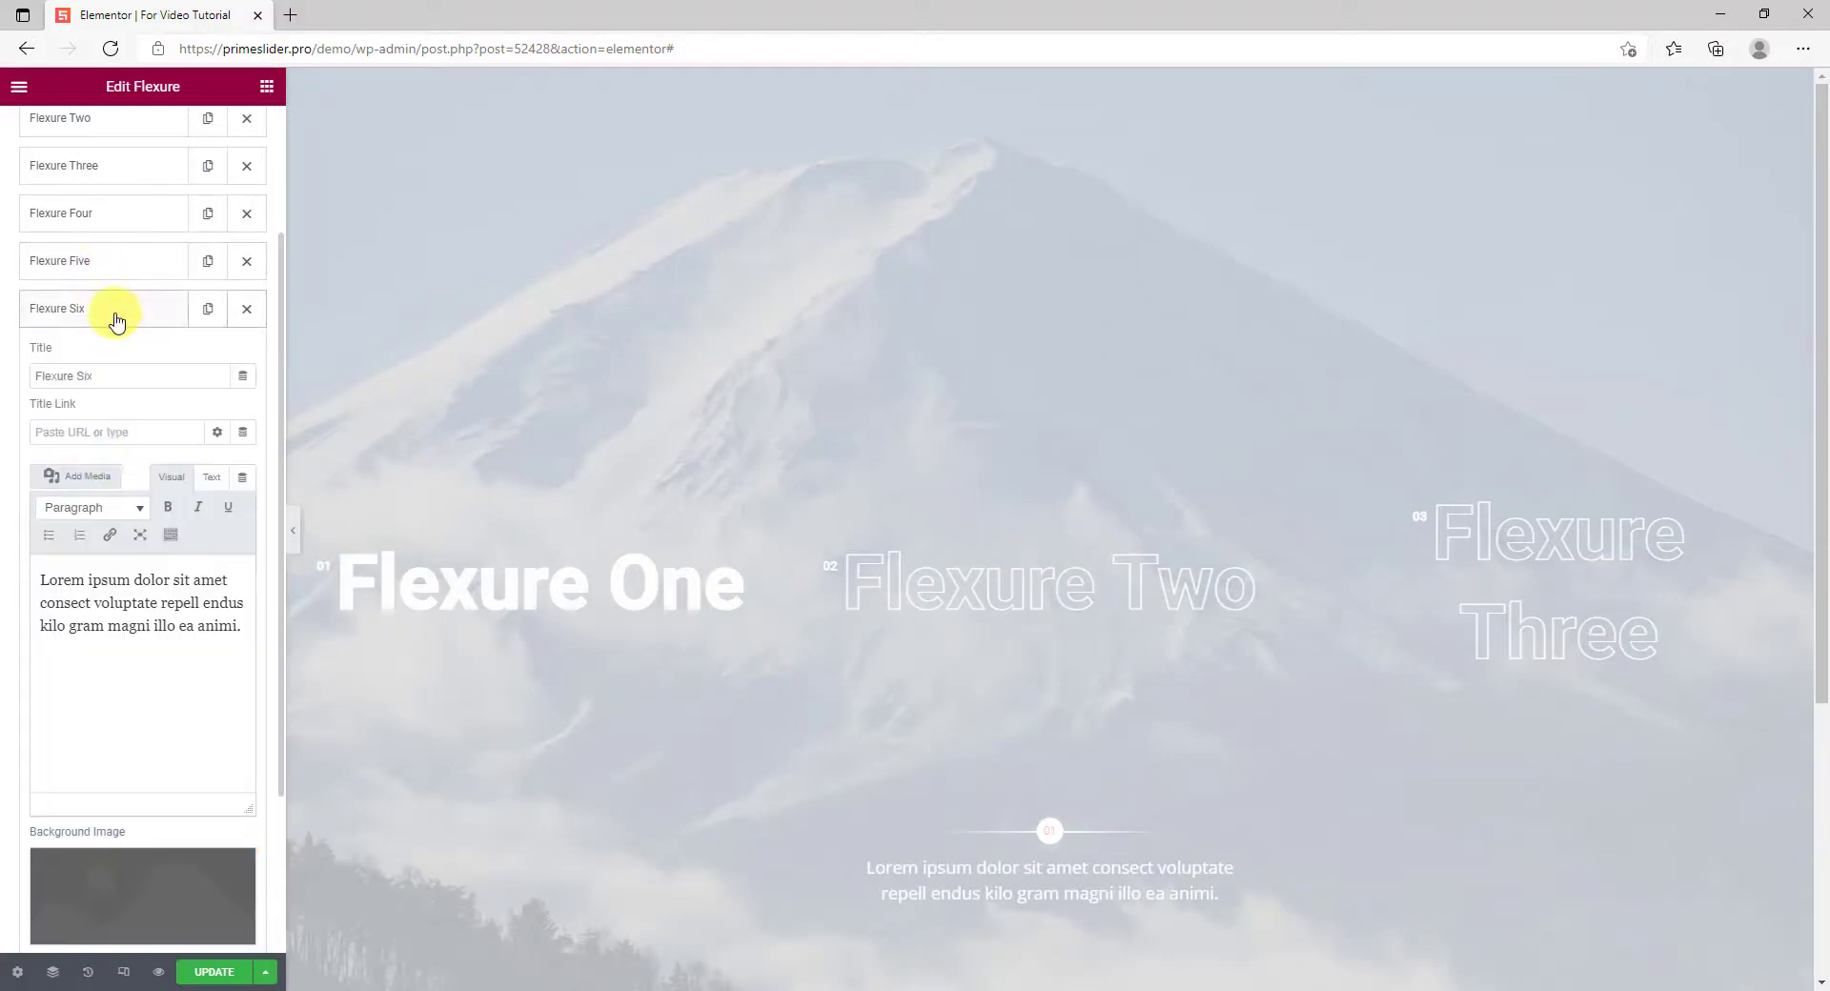
pyautogui.click(126, 871)
pyautogui.click(1001, 849)
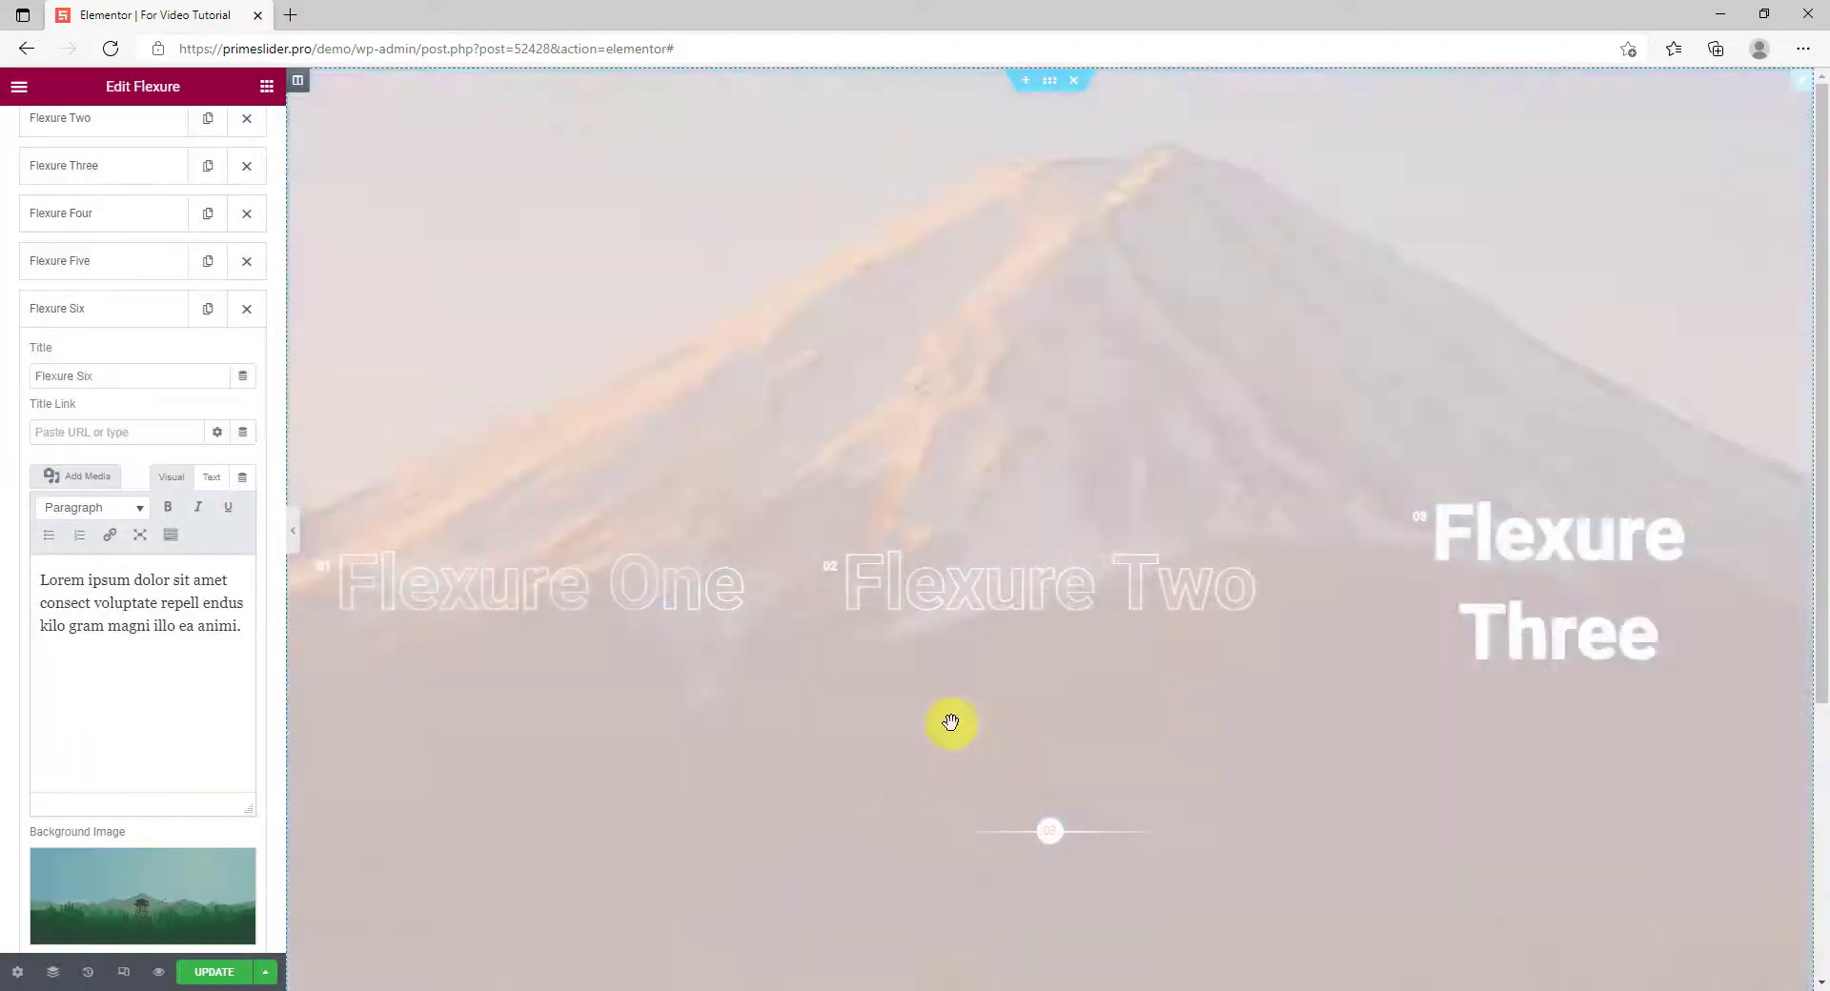
pyautogui.scroll(2, 191, 478)
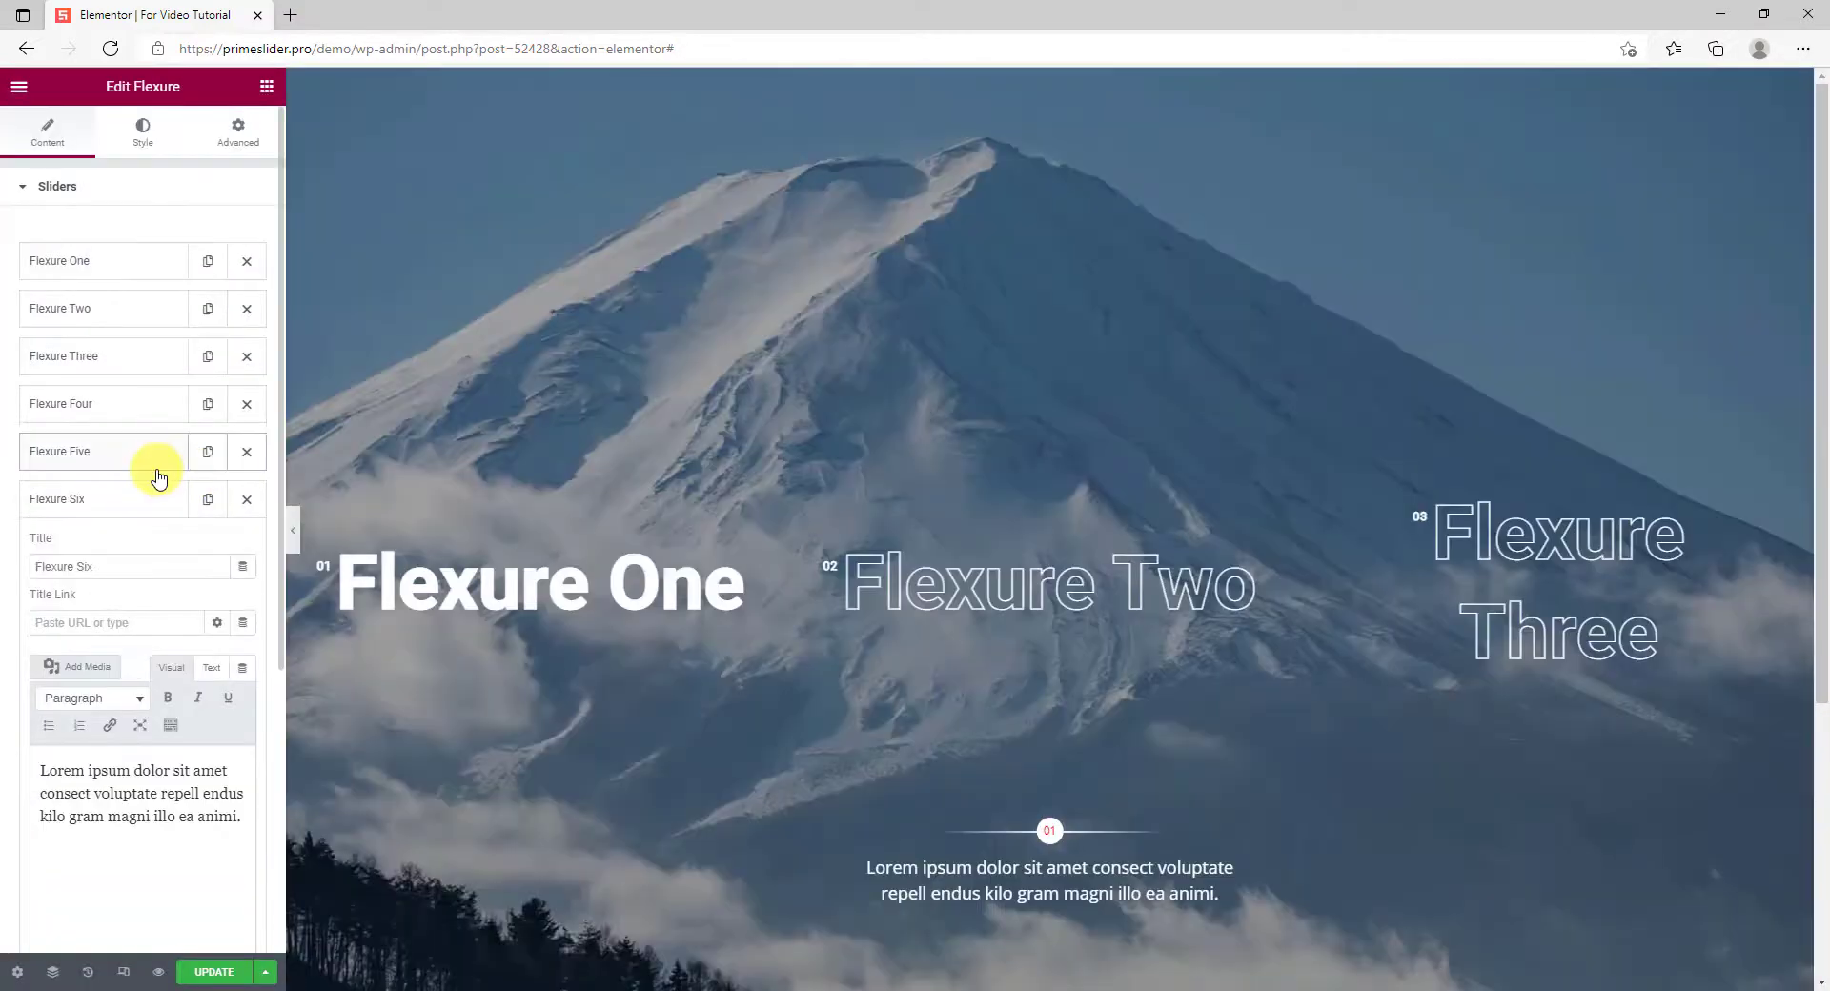
pyautogui.click(1022, 607)
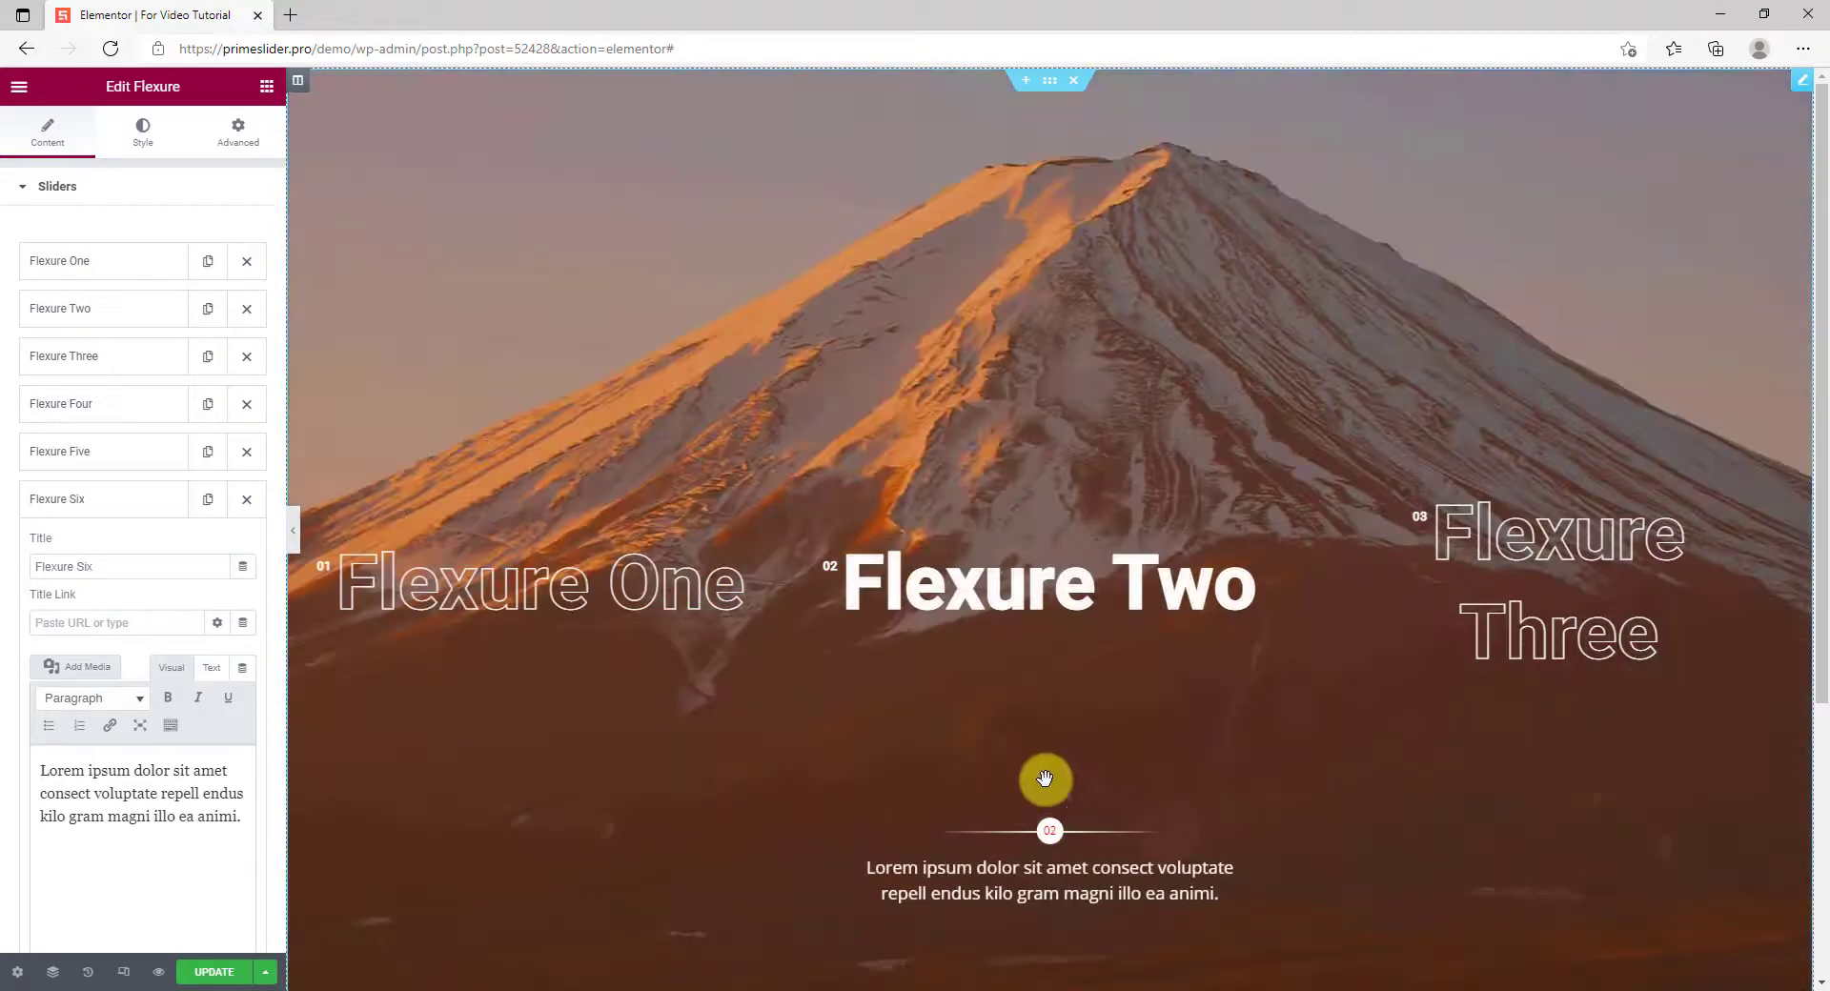
# - Collapse Flexure Six and keep the Image Size at Full
pyautogui.moveTo(1534, 664)
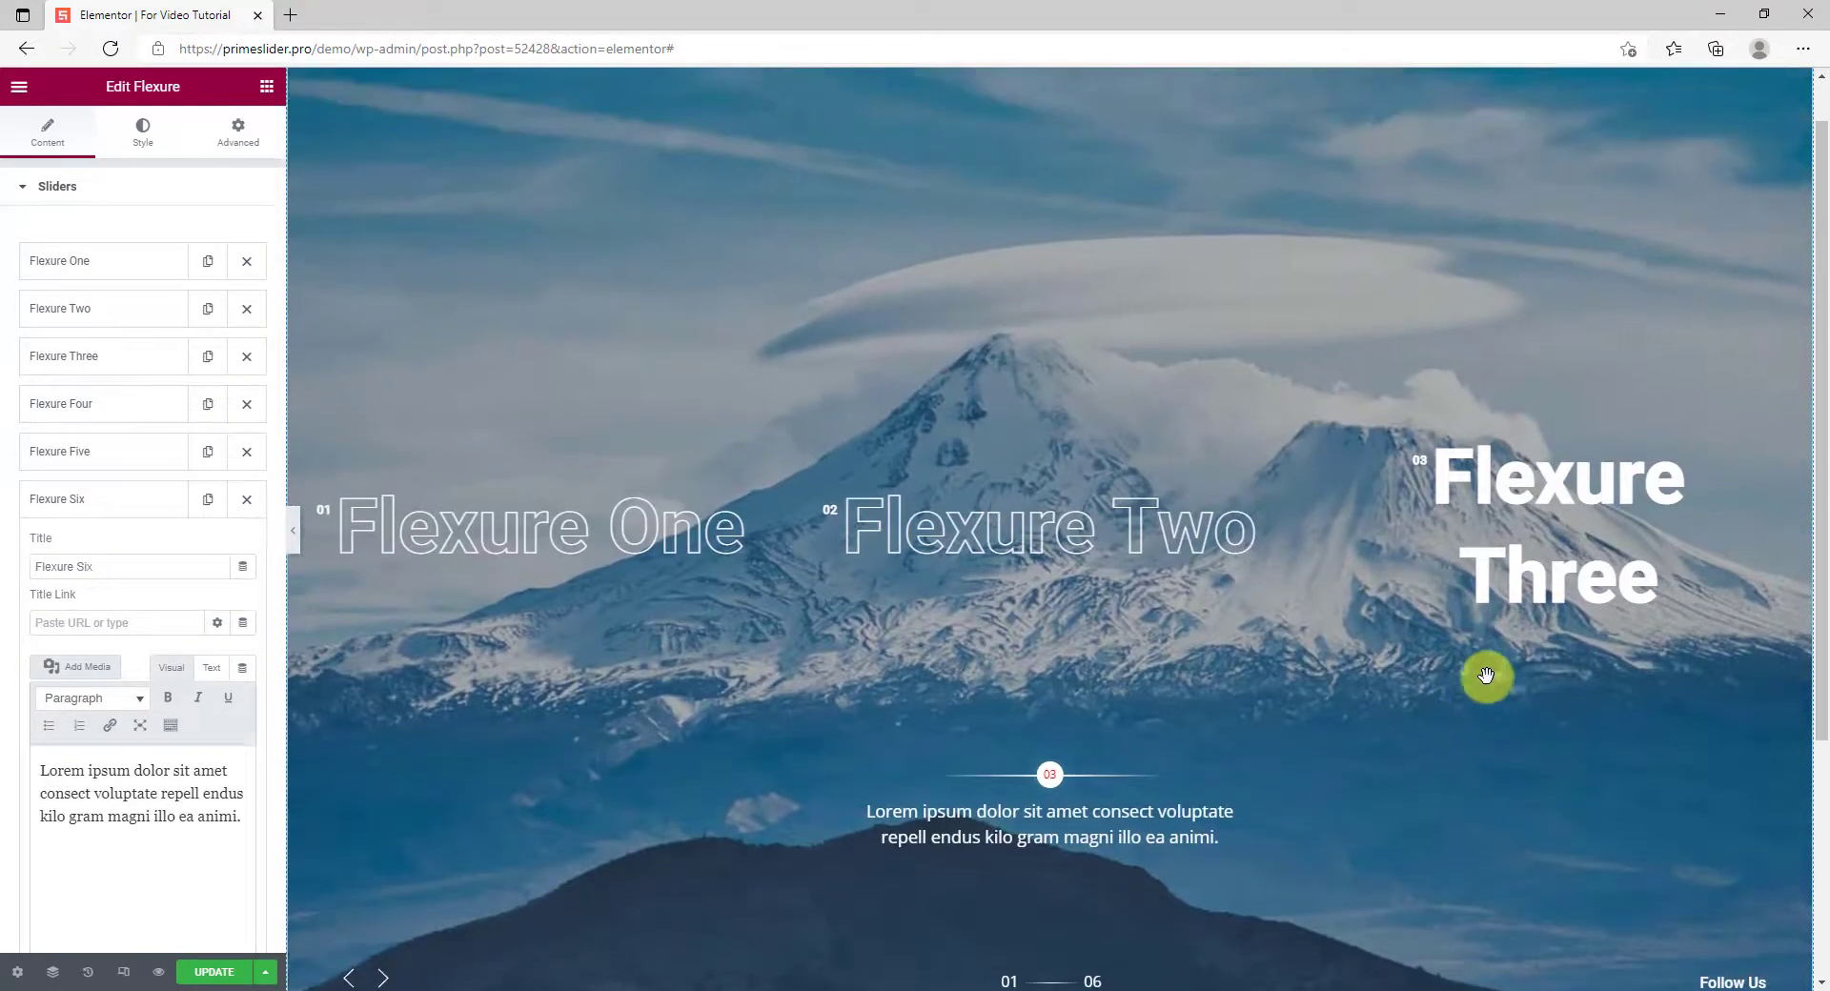
pyautogui.moveTo(840, 527)
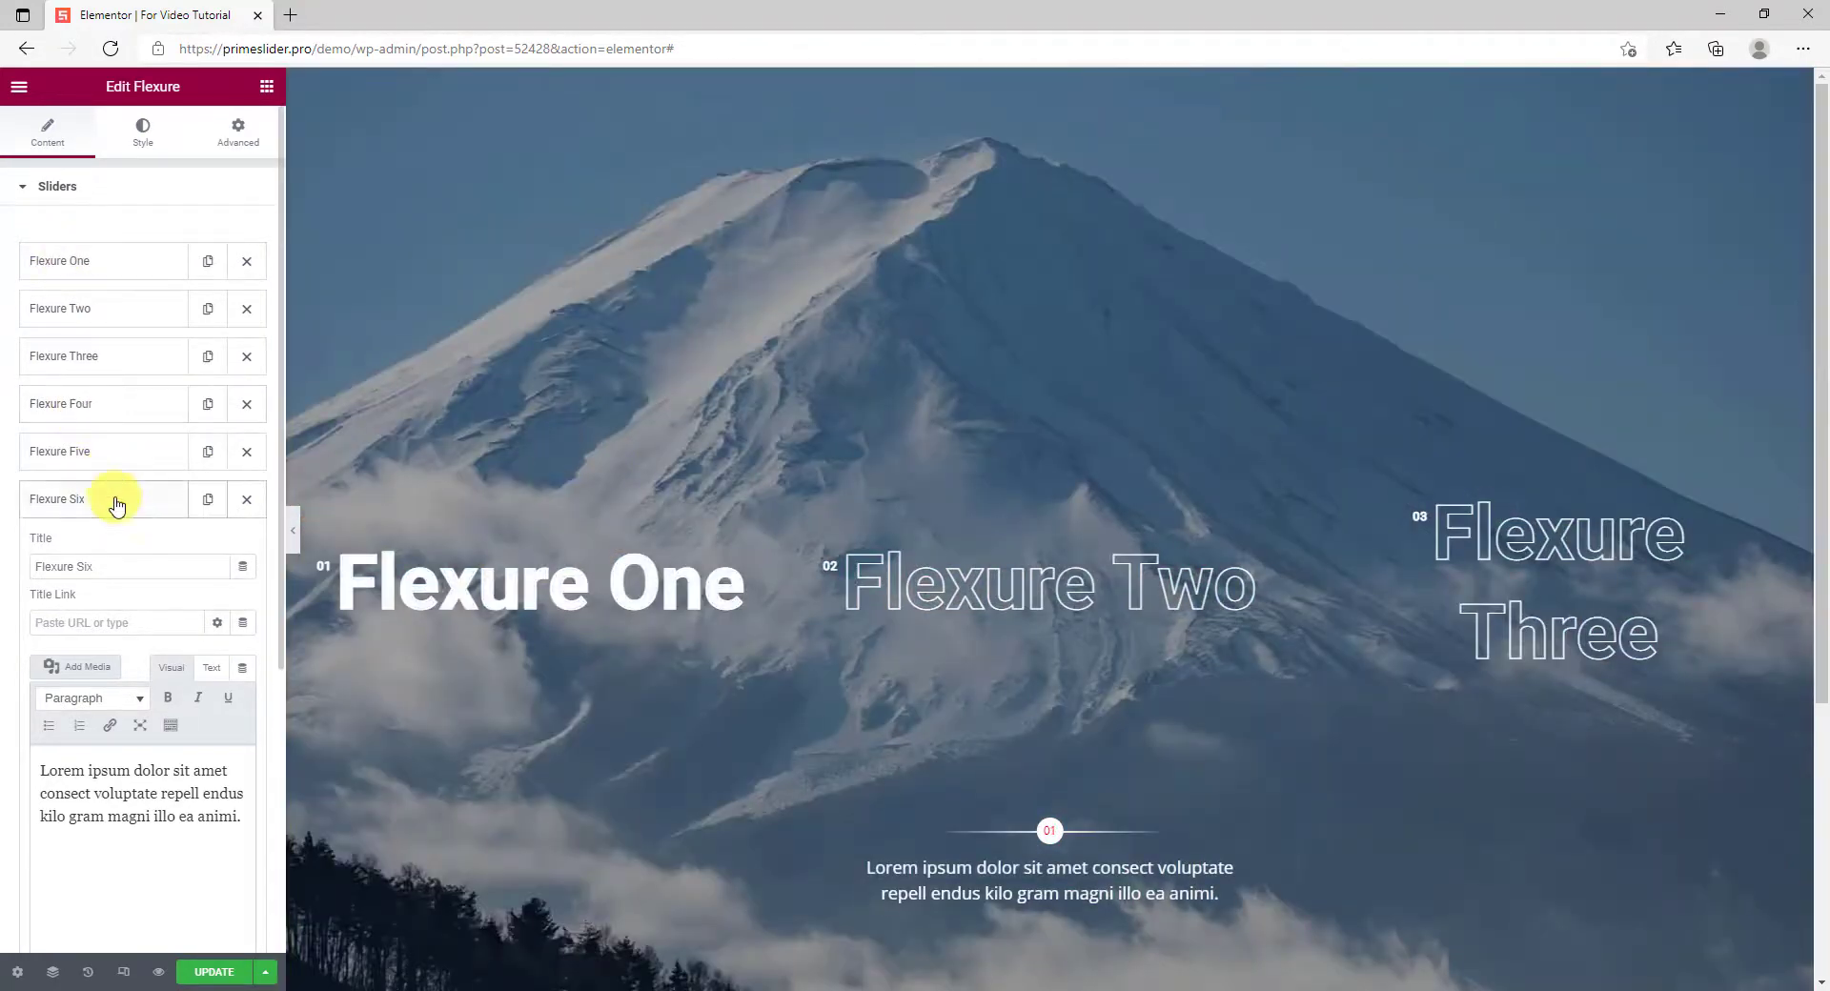
pyautogui.click(109, 497)
pyautogui.click(155, 588)
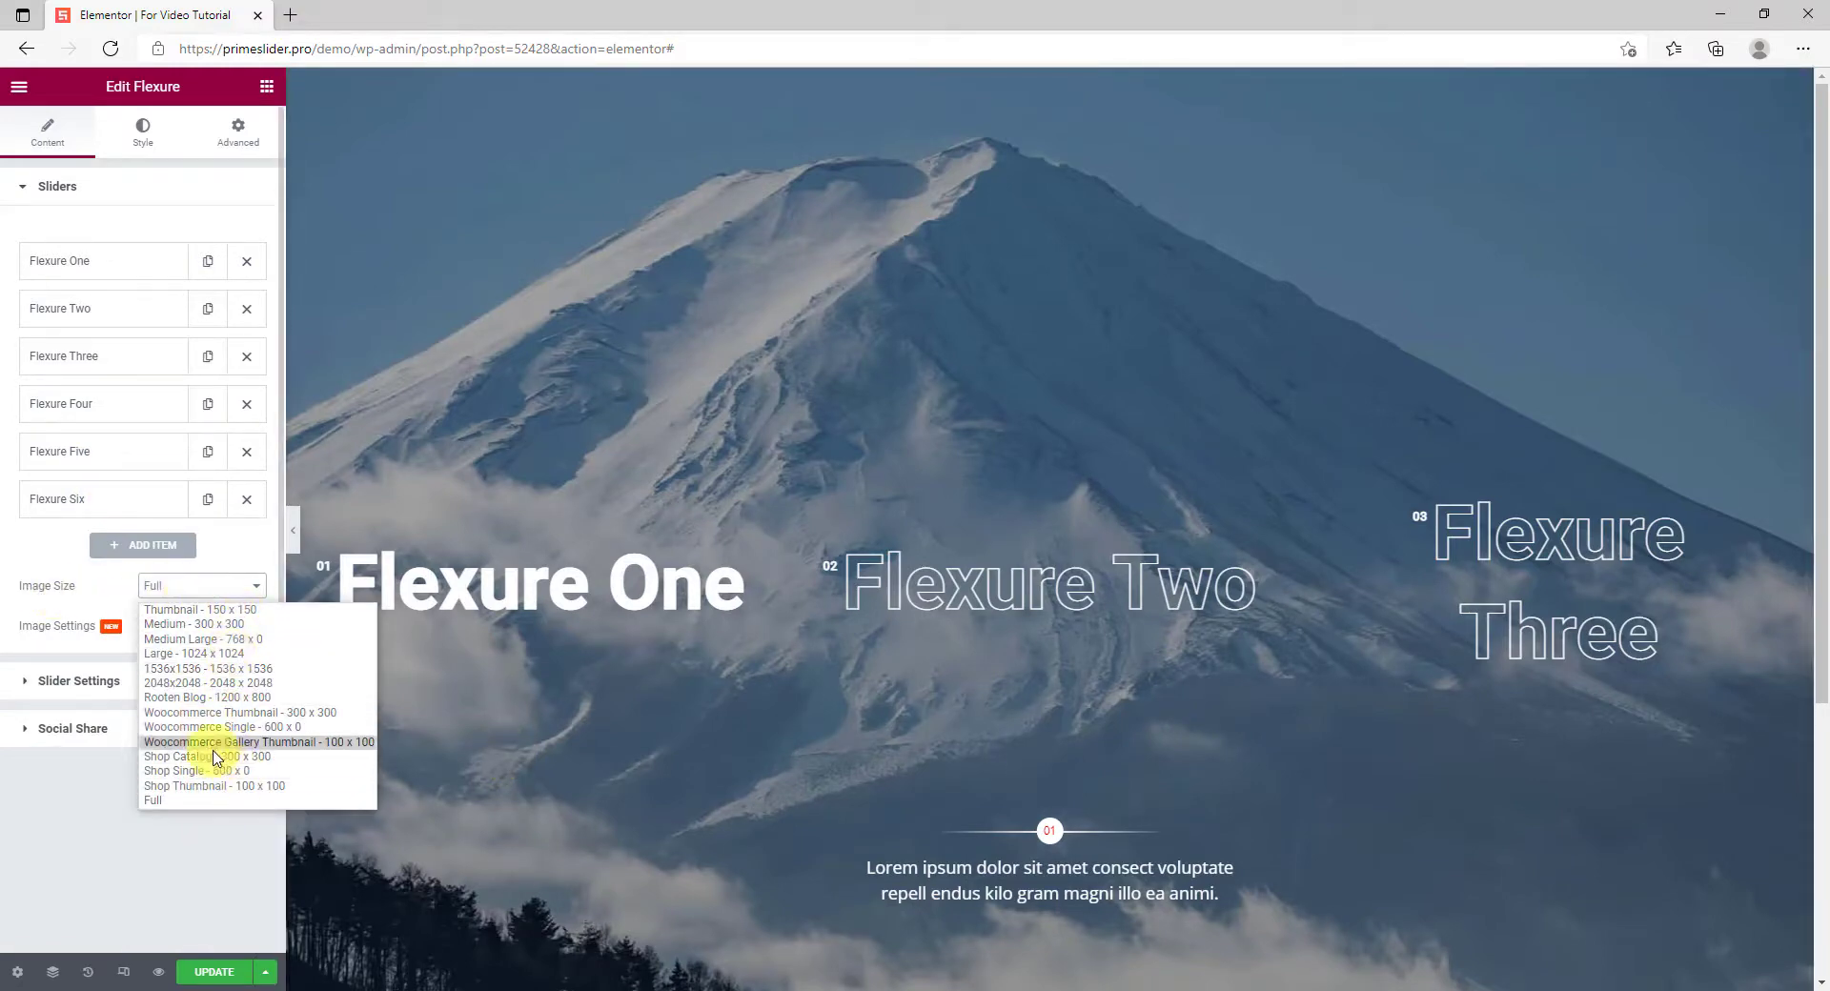
pyautogui.click(98, 583)
# - Leave the Image Settings background position at Default and expand Slider Settings
pyautogui.click(253, 626)
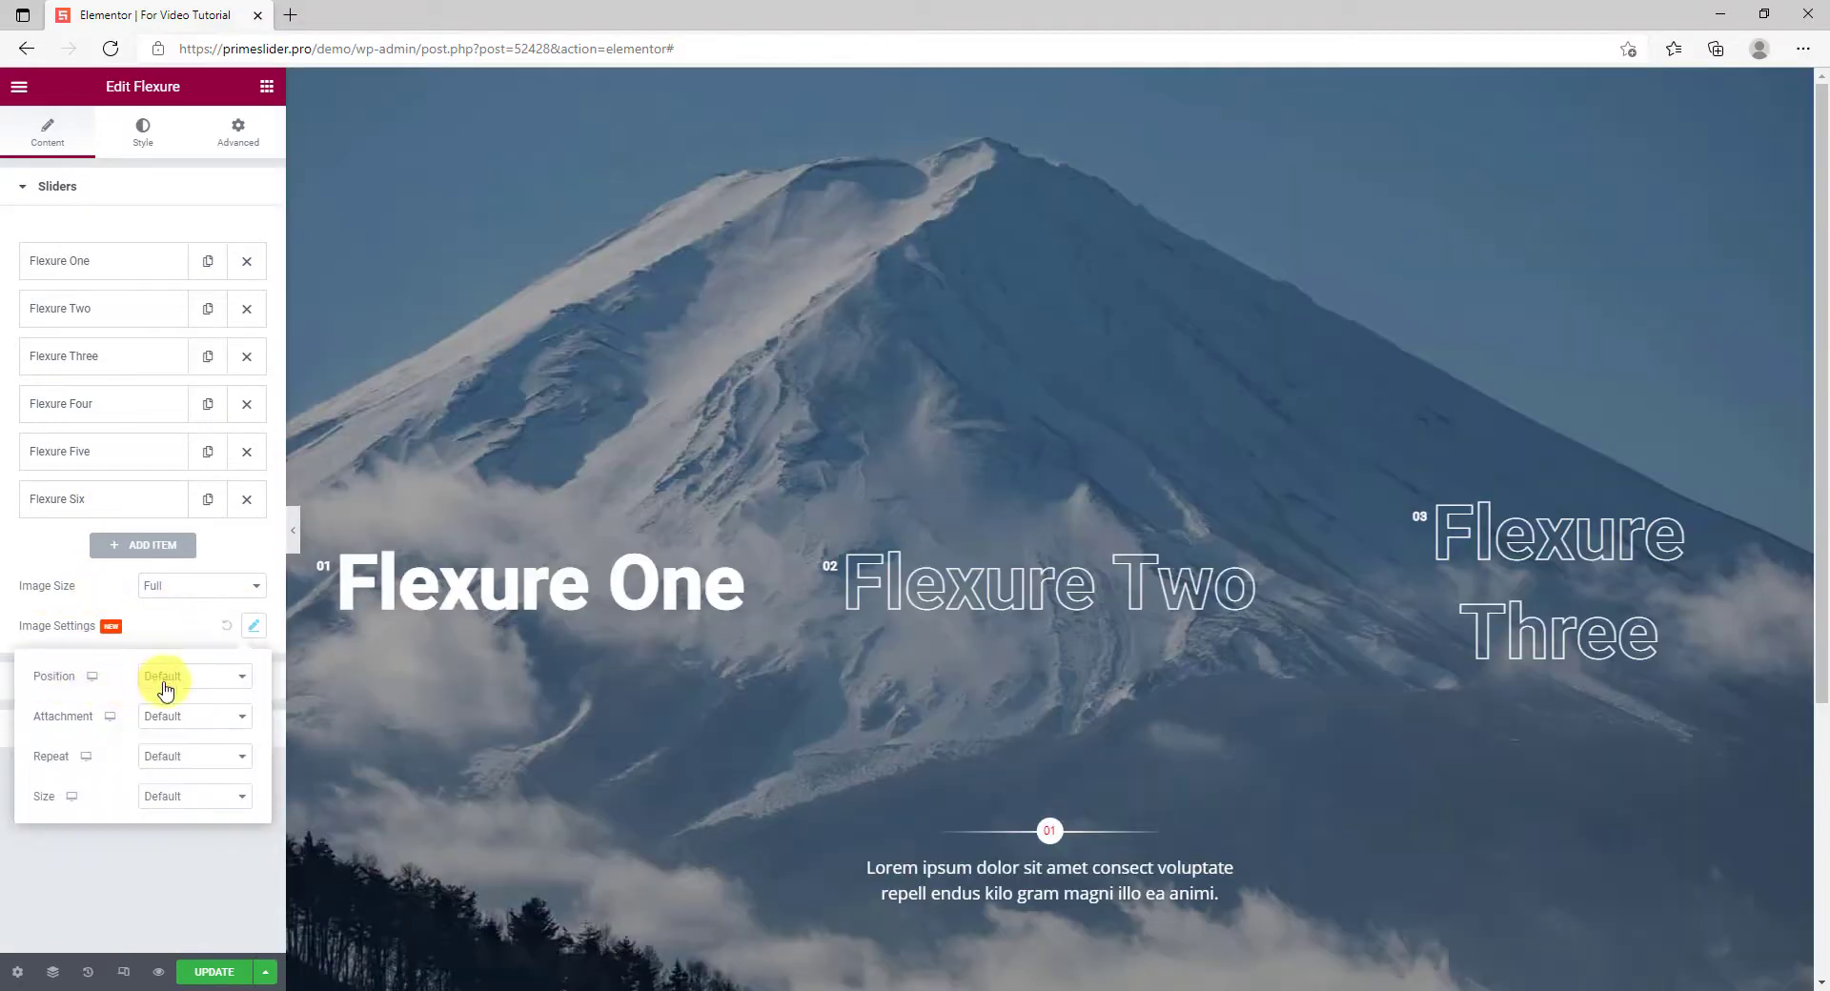
pyautogui.click(179, 678)
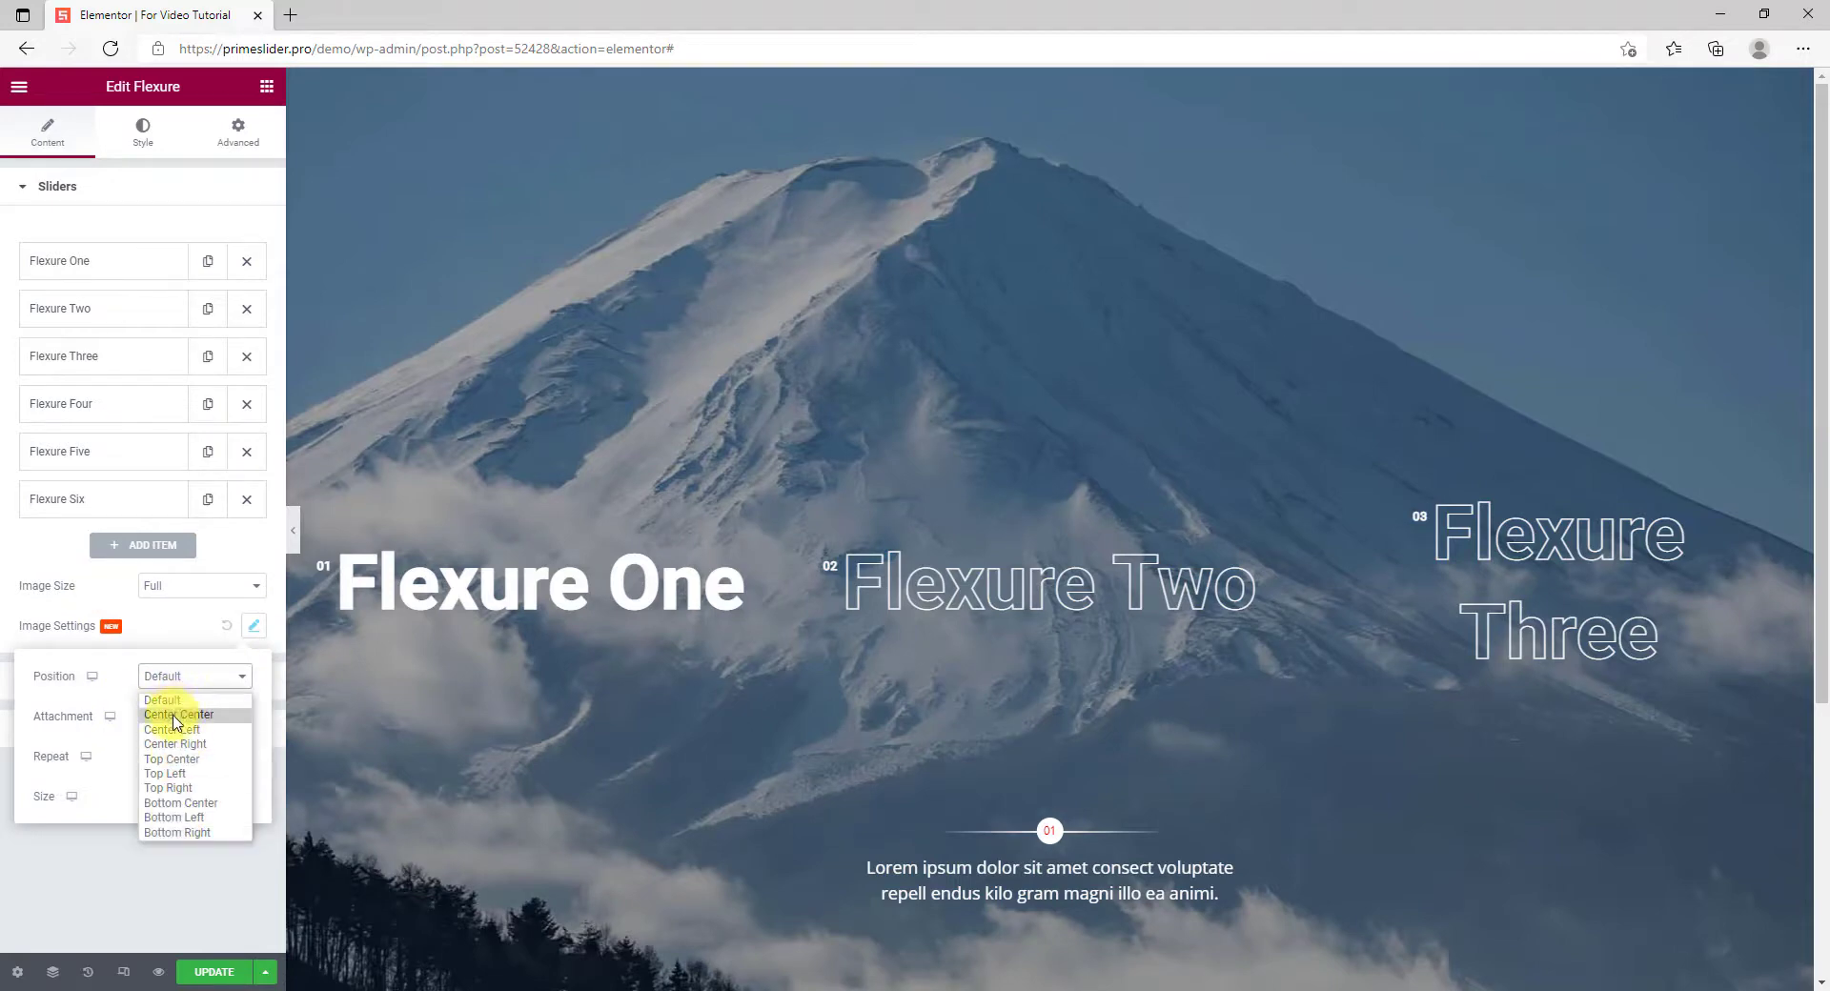
pyautogui.click(125, 678)
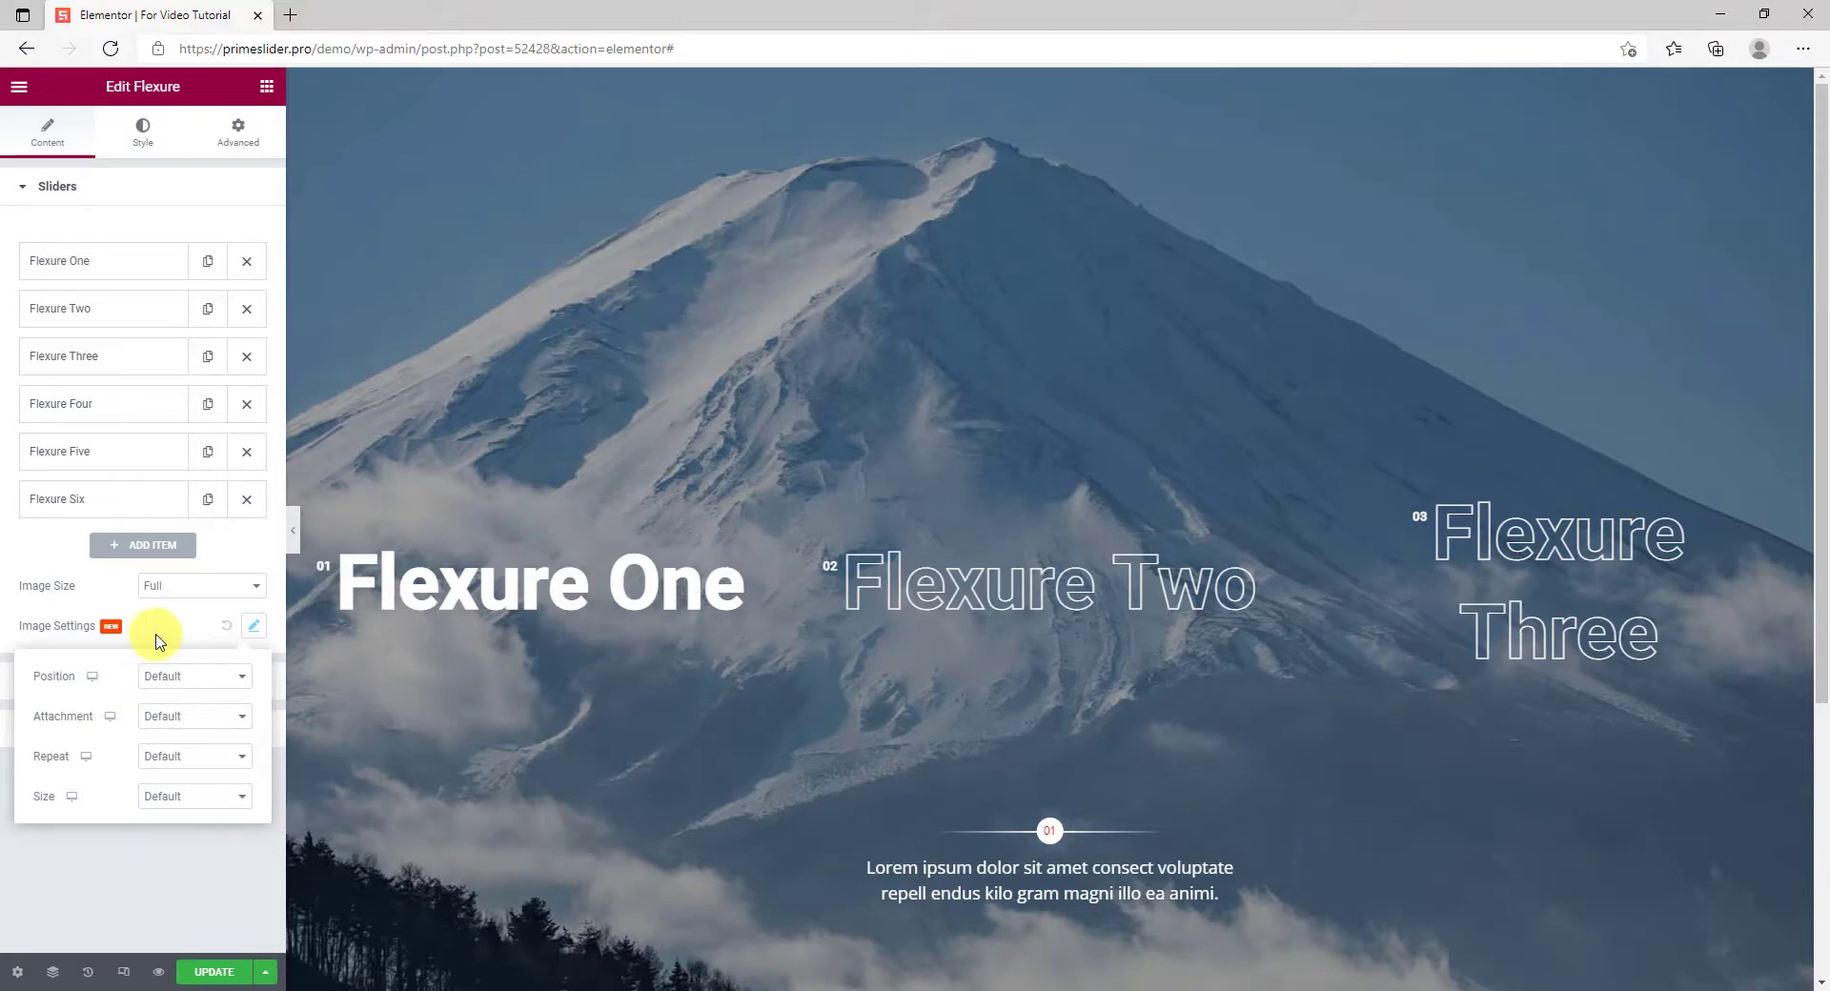
pyautogui.click(250, 627)
pyautogui.click(112, 699)
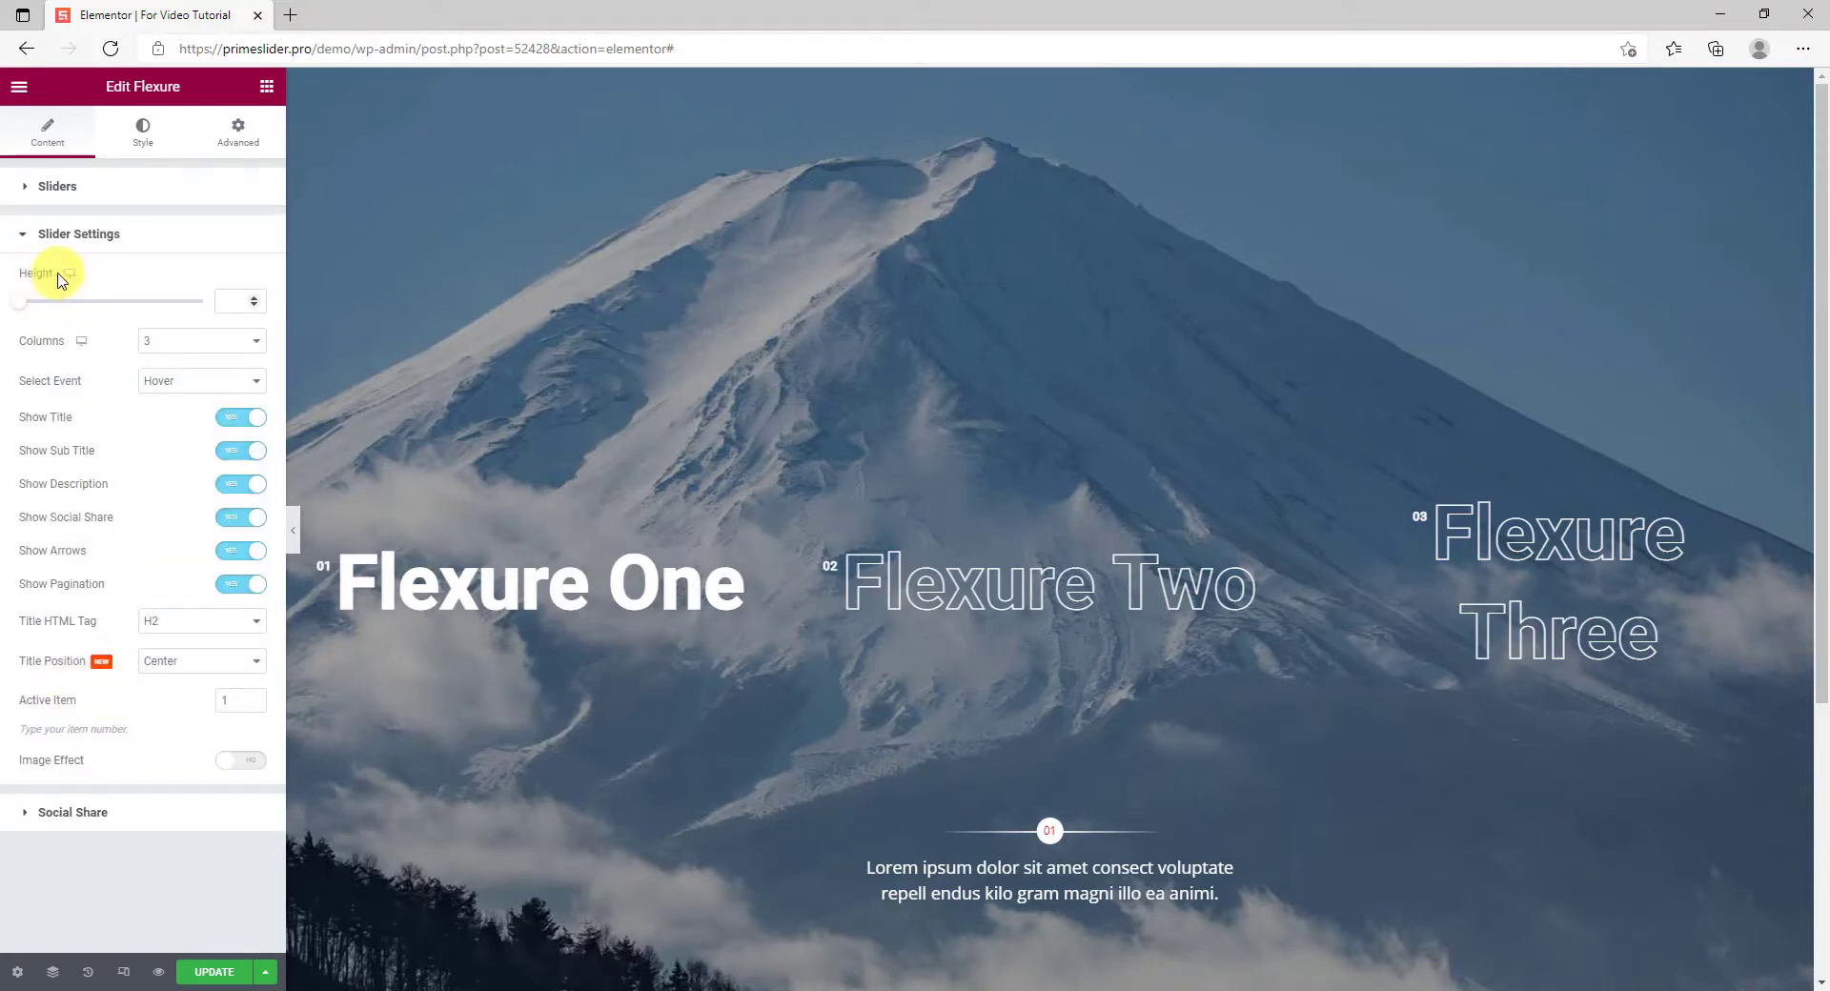
# - Set the slider height to 970 and, after trying 2 columns, keep 3
pyautogui.moveTo(20, 301); pyautogui.dragTo(167, 321)
pyautogui.moveTo(1245, 713)
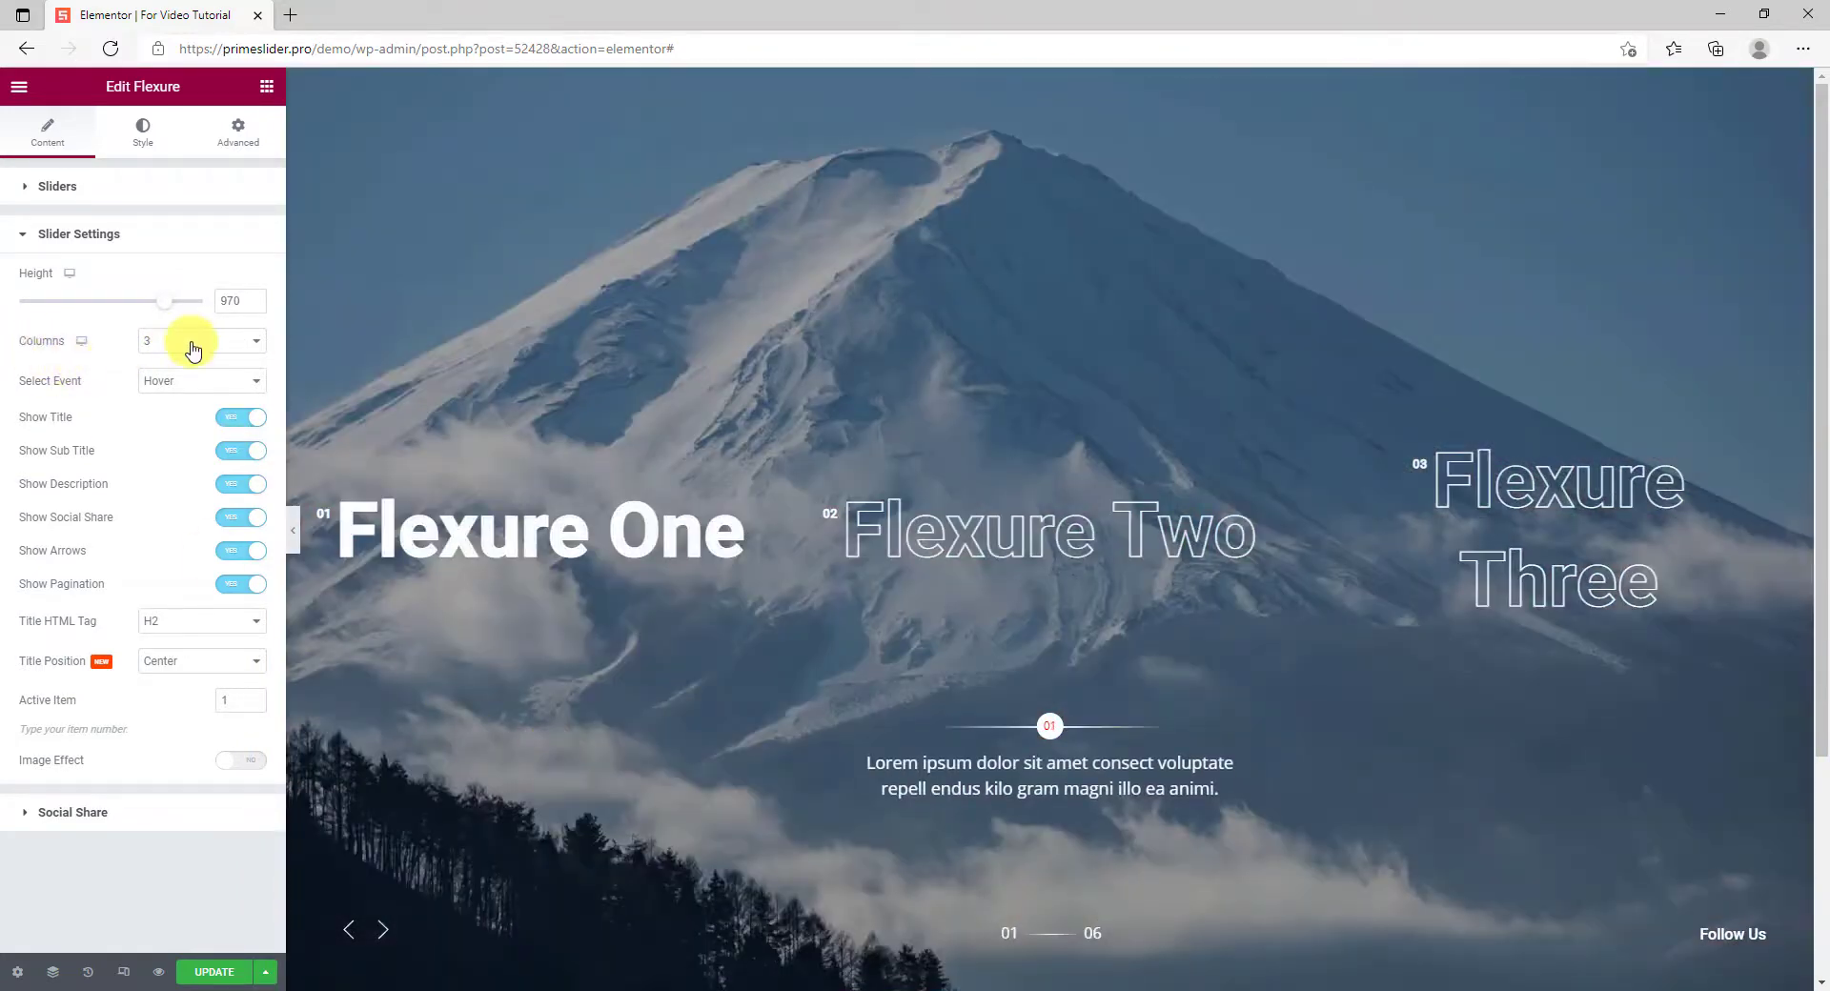
pyautogui.click(193, 343)
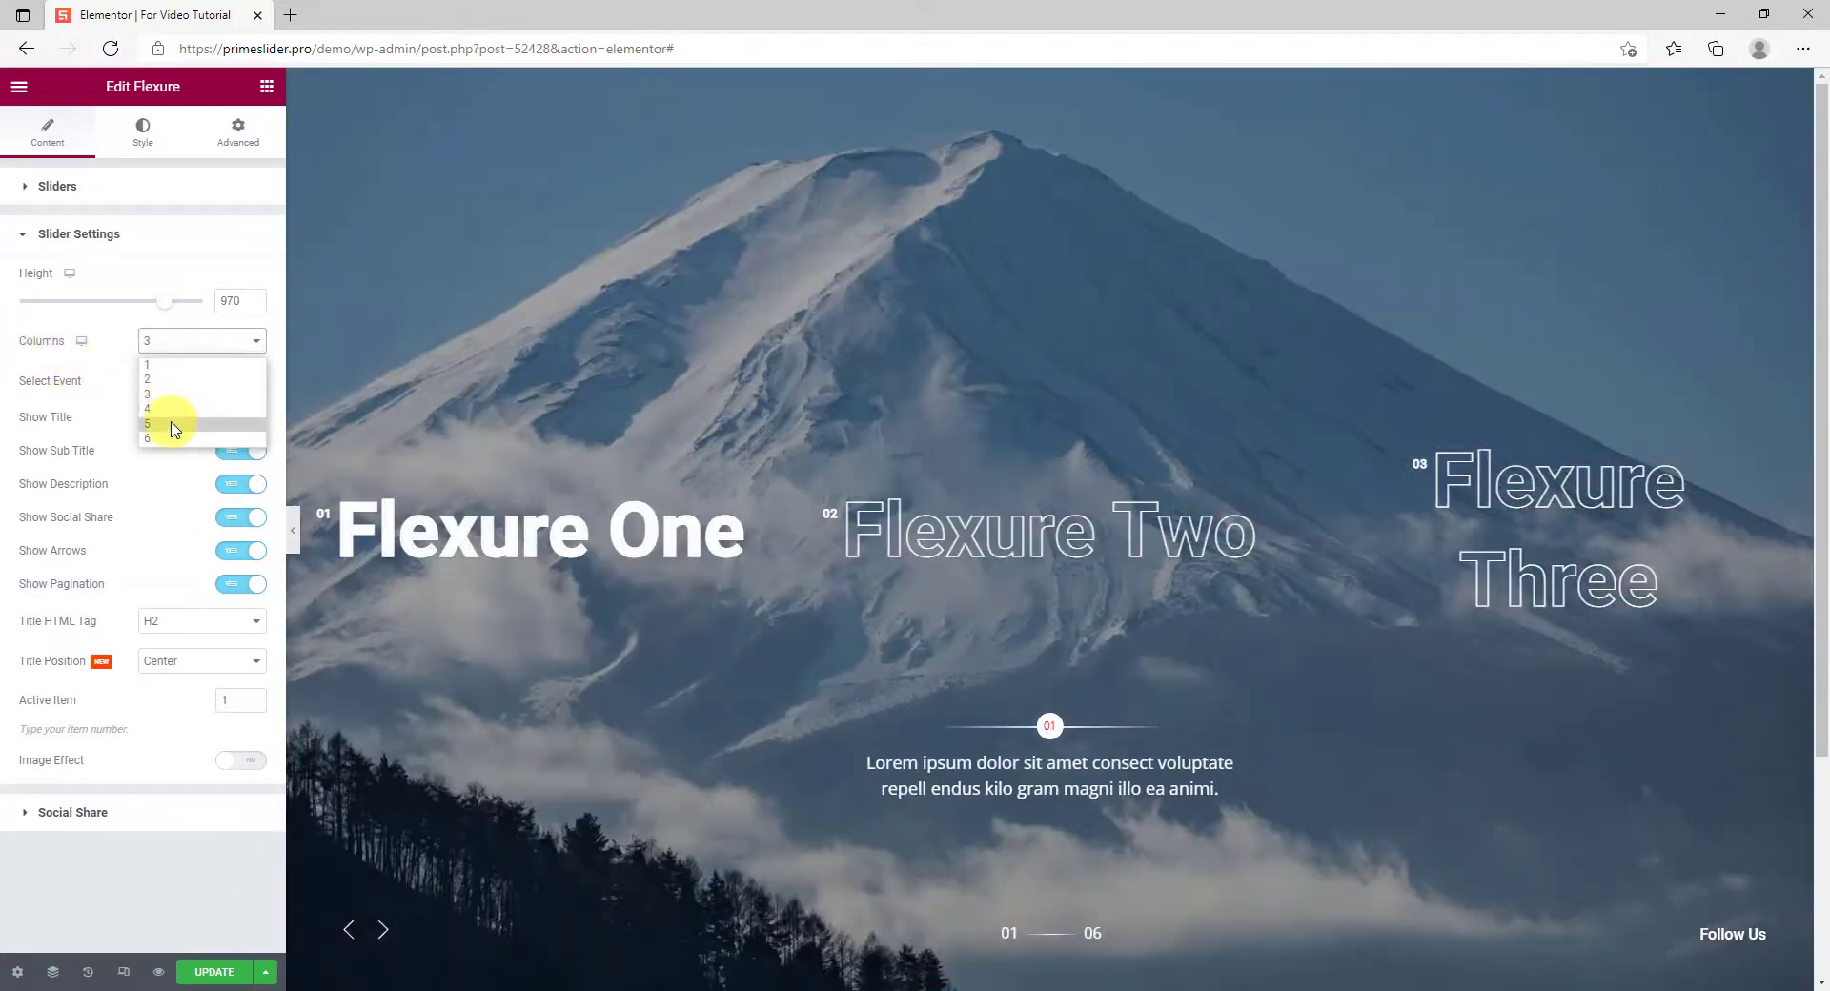
pyautogui.click(179, 380)
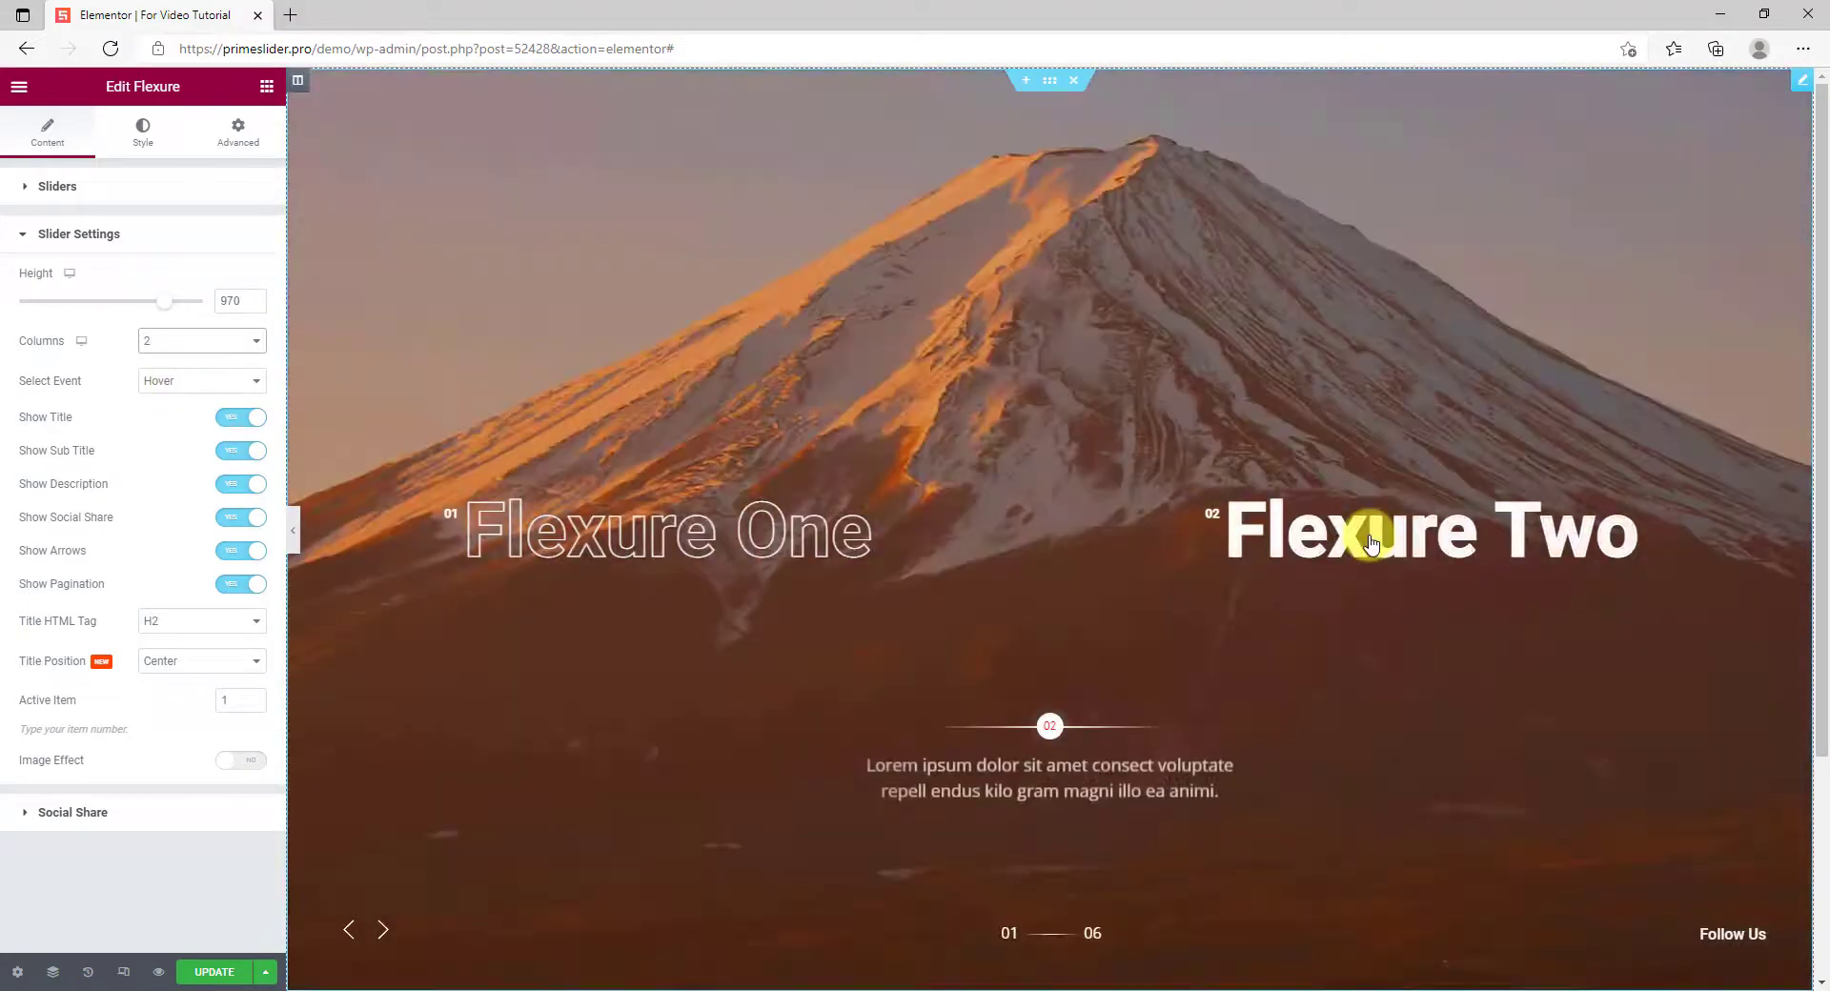
pyautogui.moveTo(747, 534)
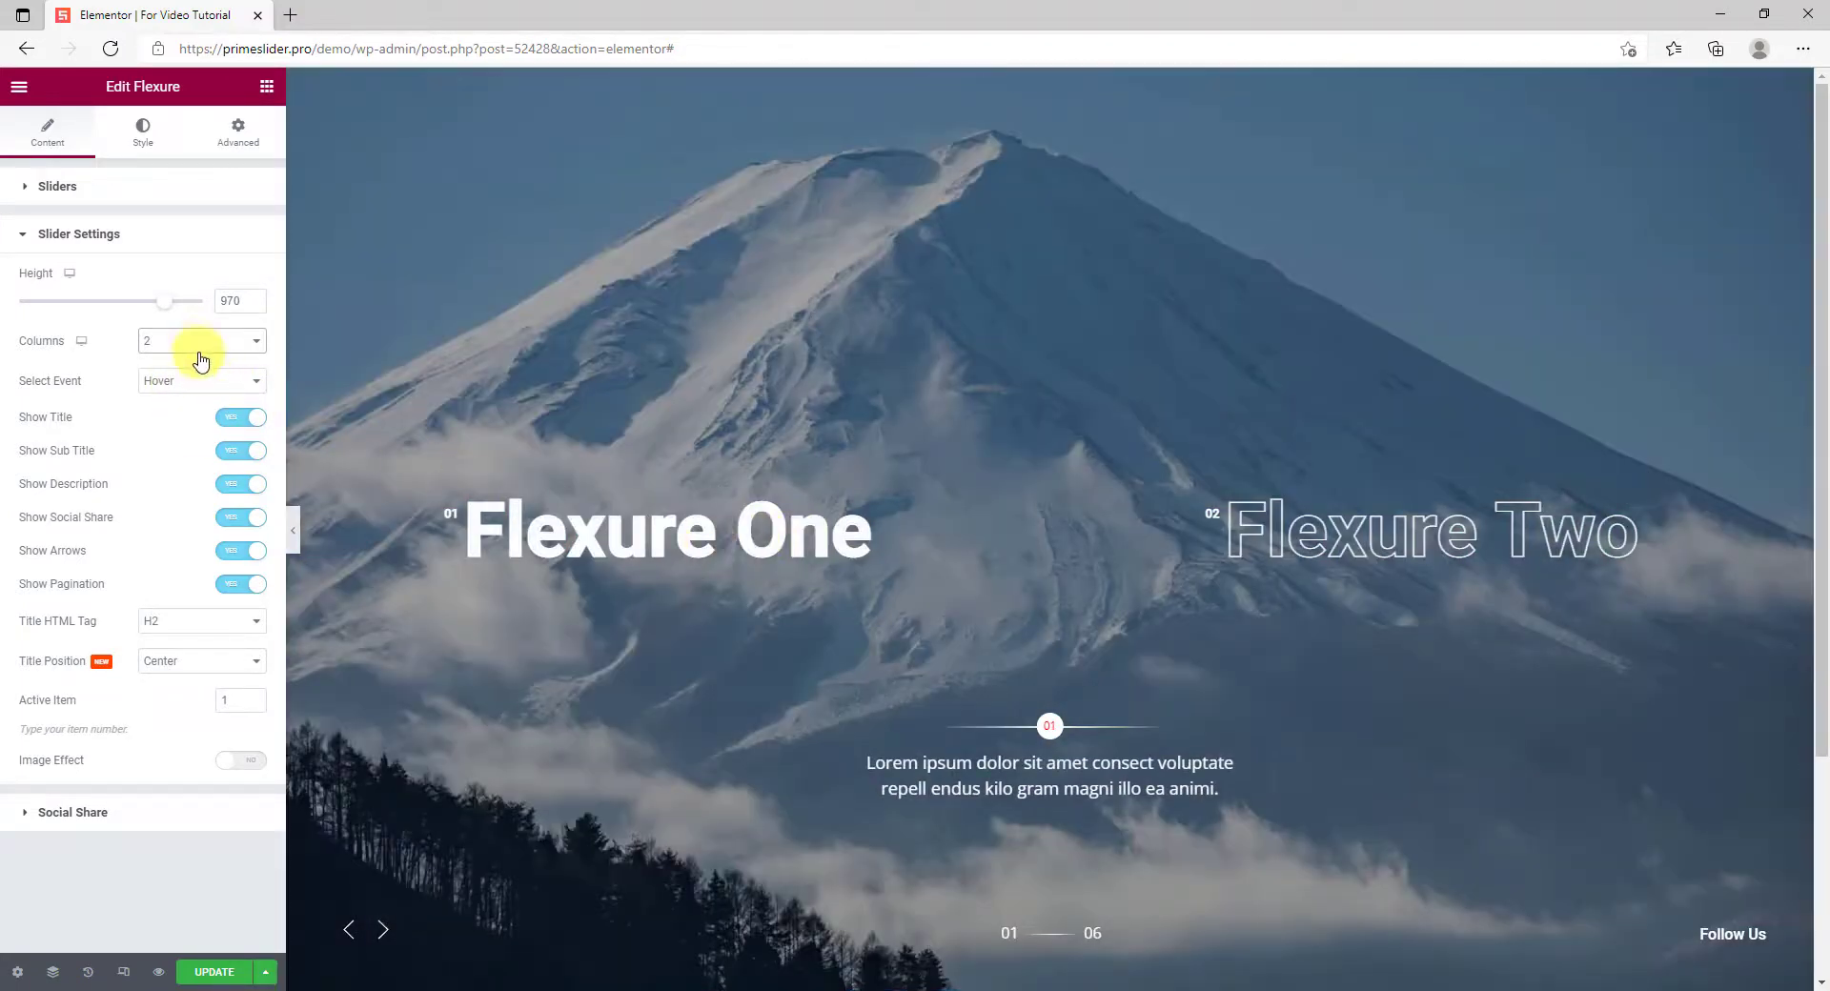
pyautogui.click(164, 397)
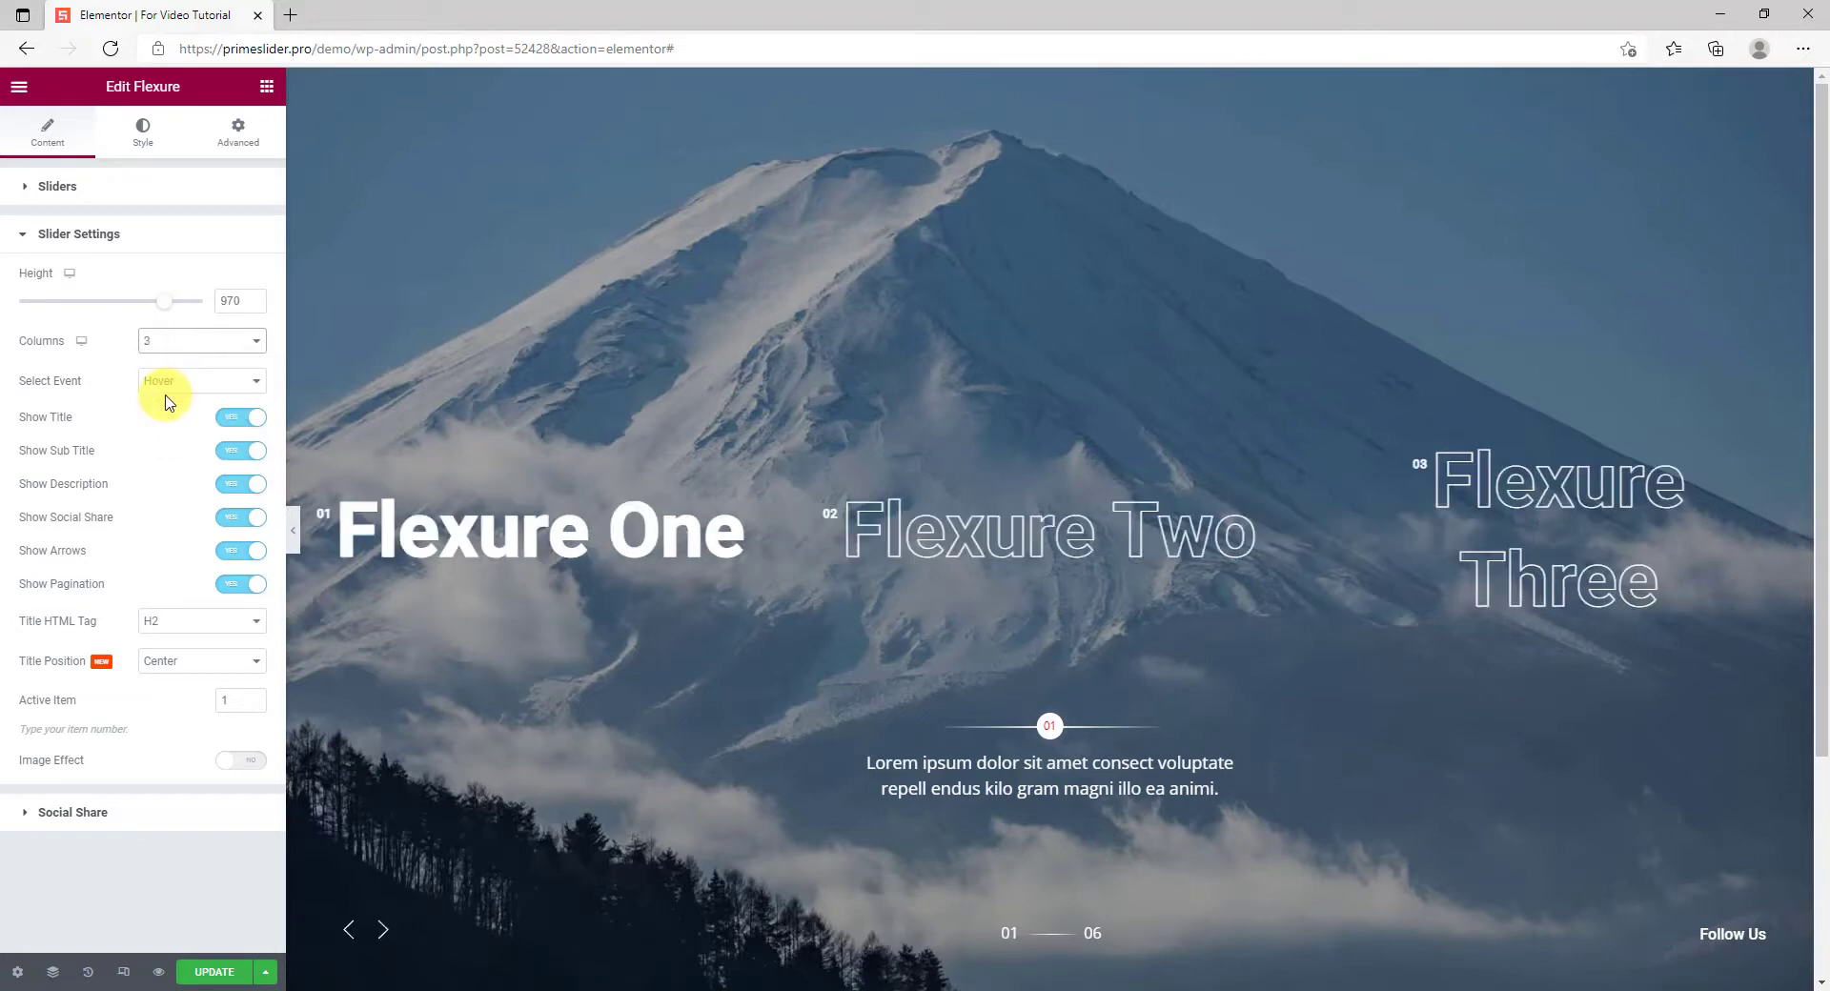
# - Change Select Event from Hover to Click and test it on Flexure Two and Three
pyautogui.click(171, 386)
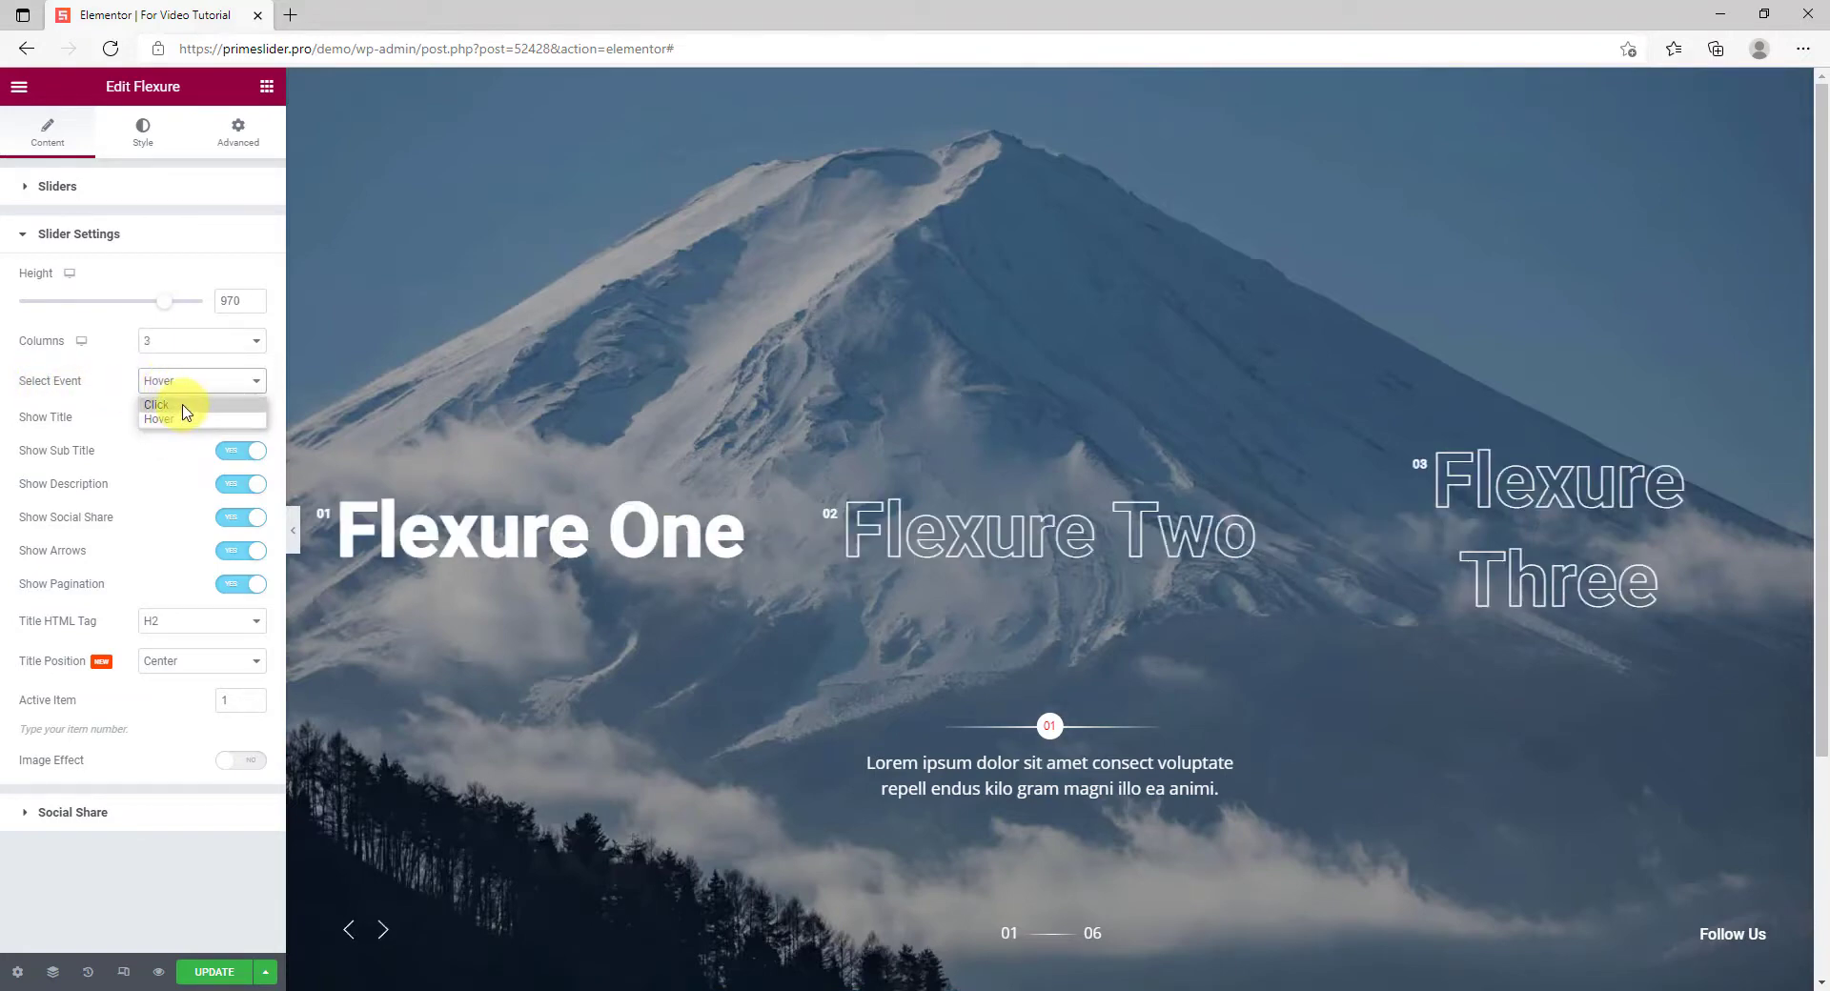
pyautogui.click(184, 407)
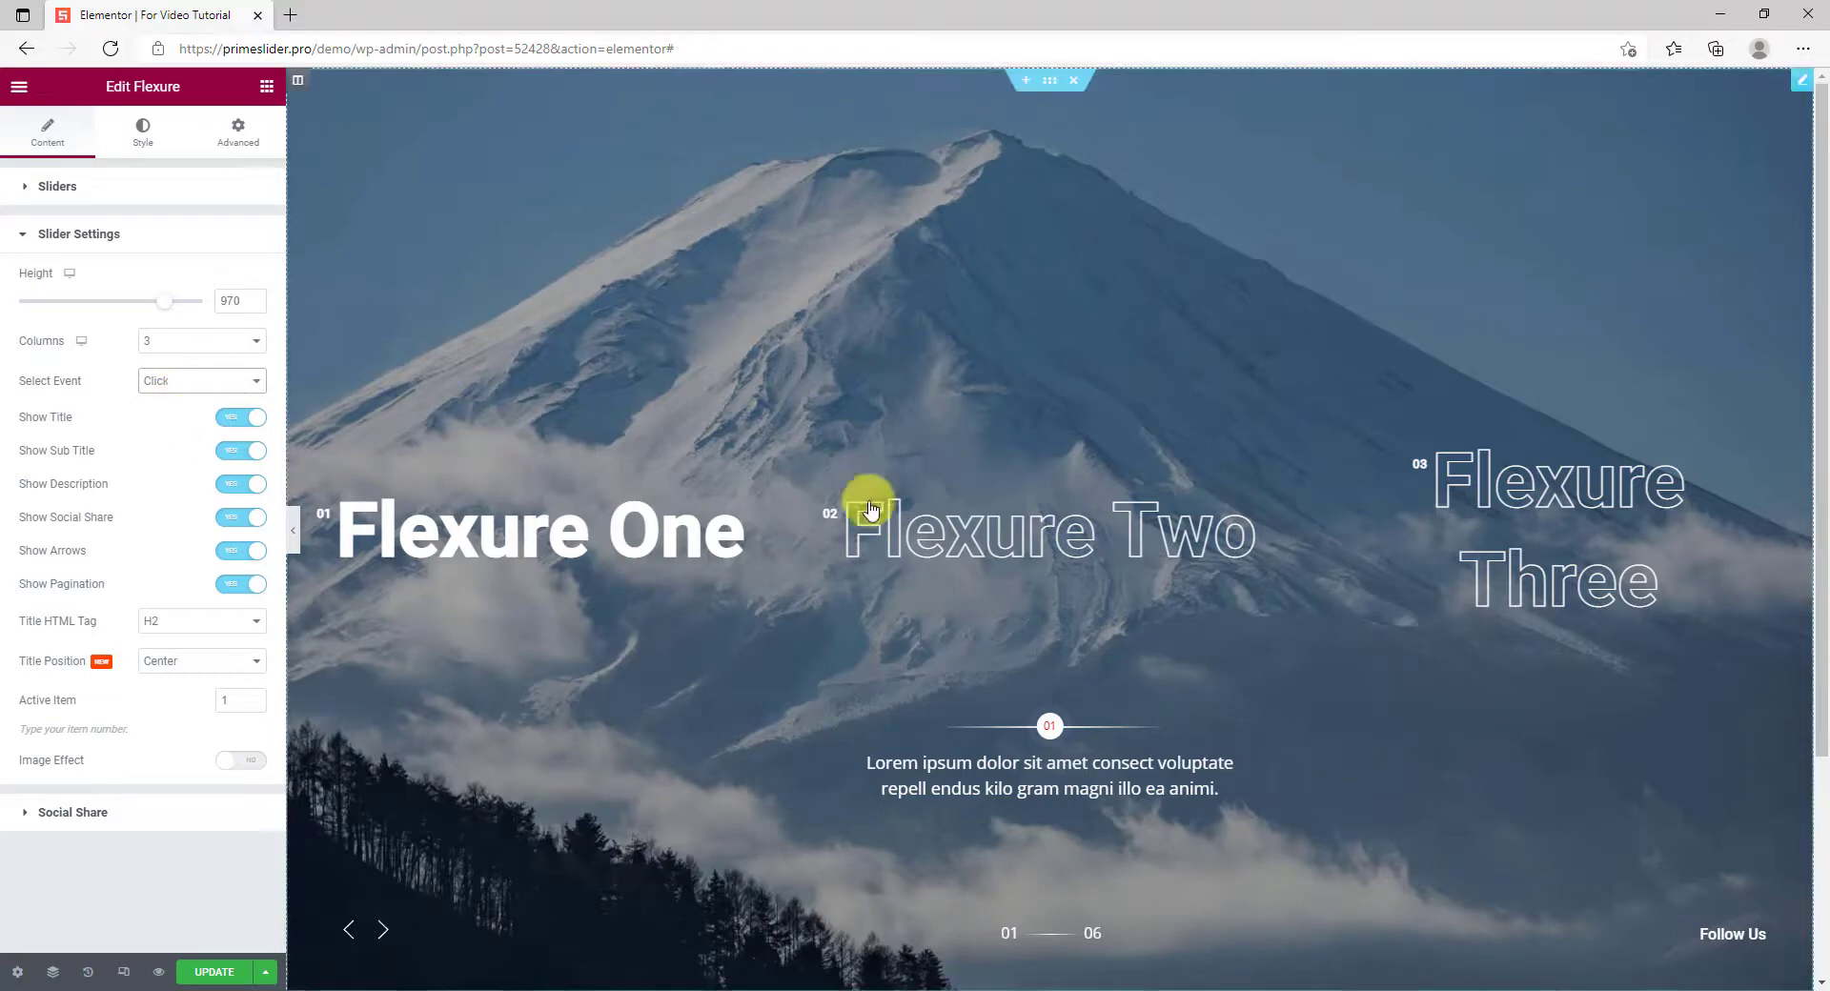
pyautogui.click(1049, 549)
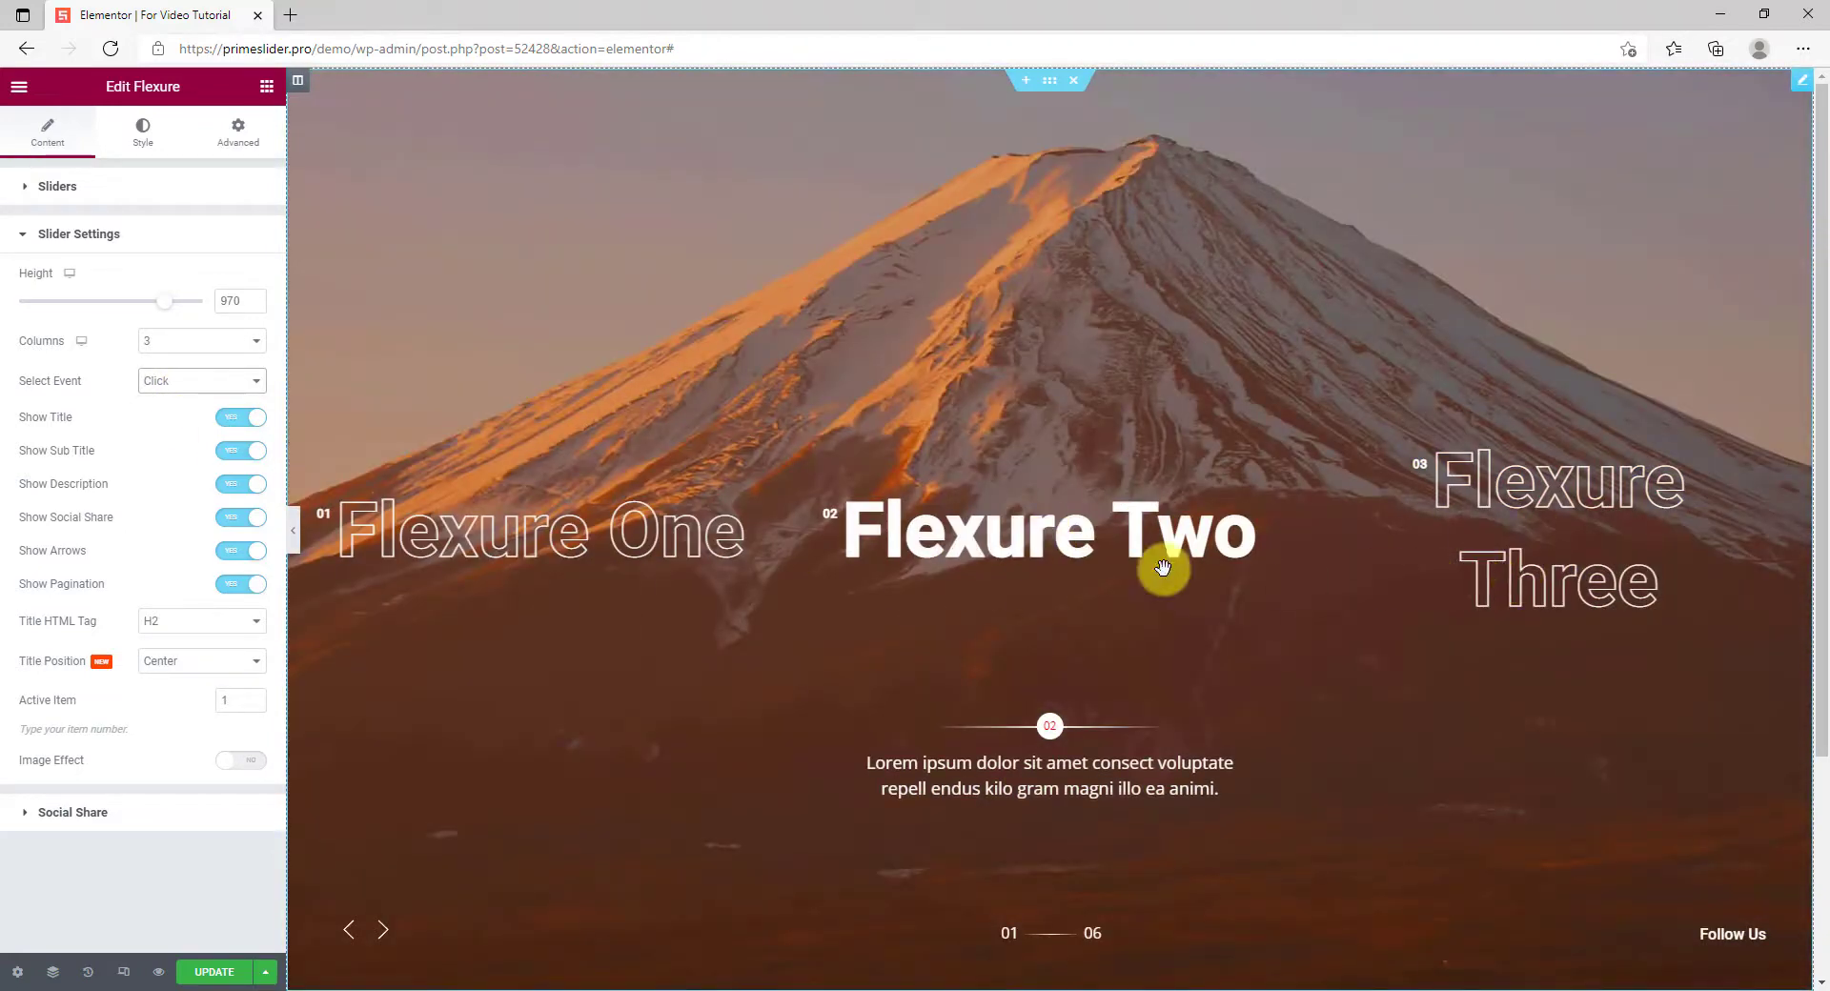
pyautogui.click(1494, 578)
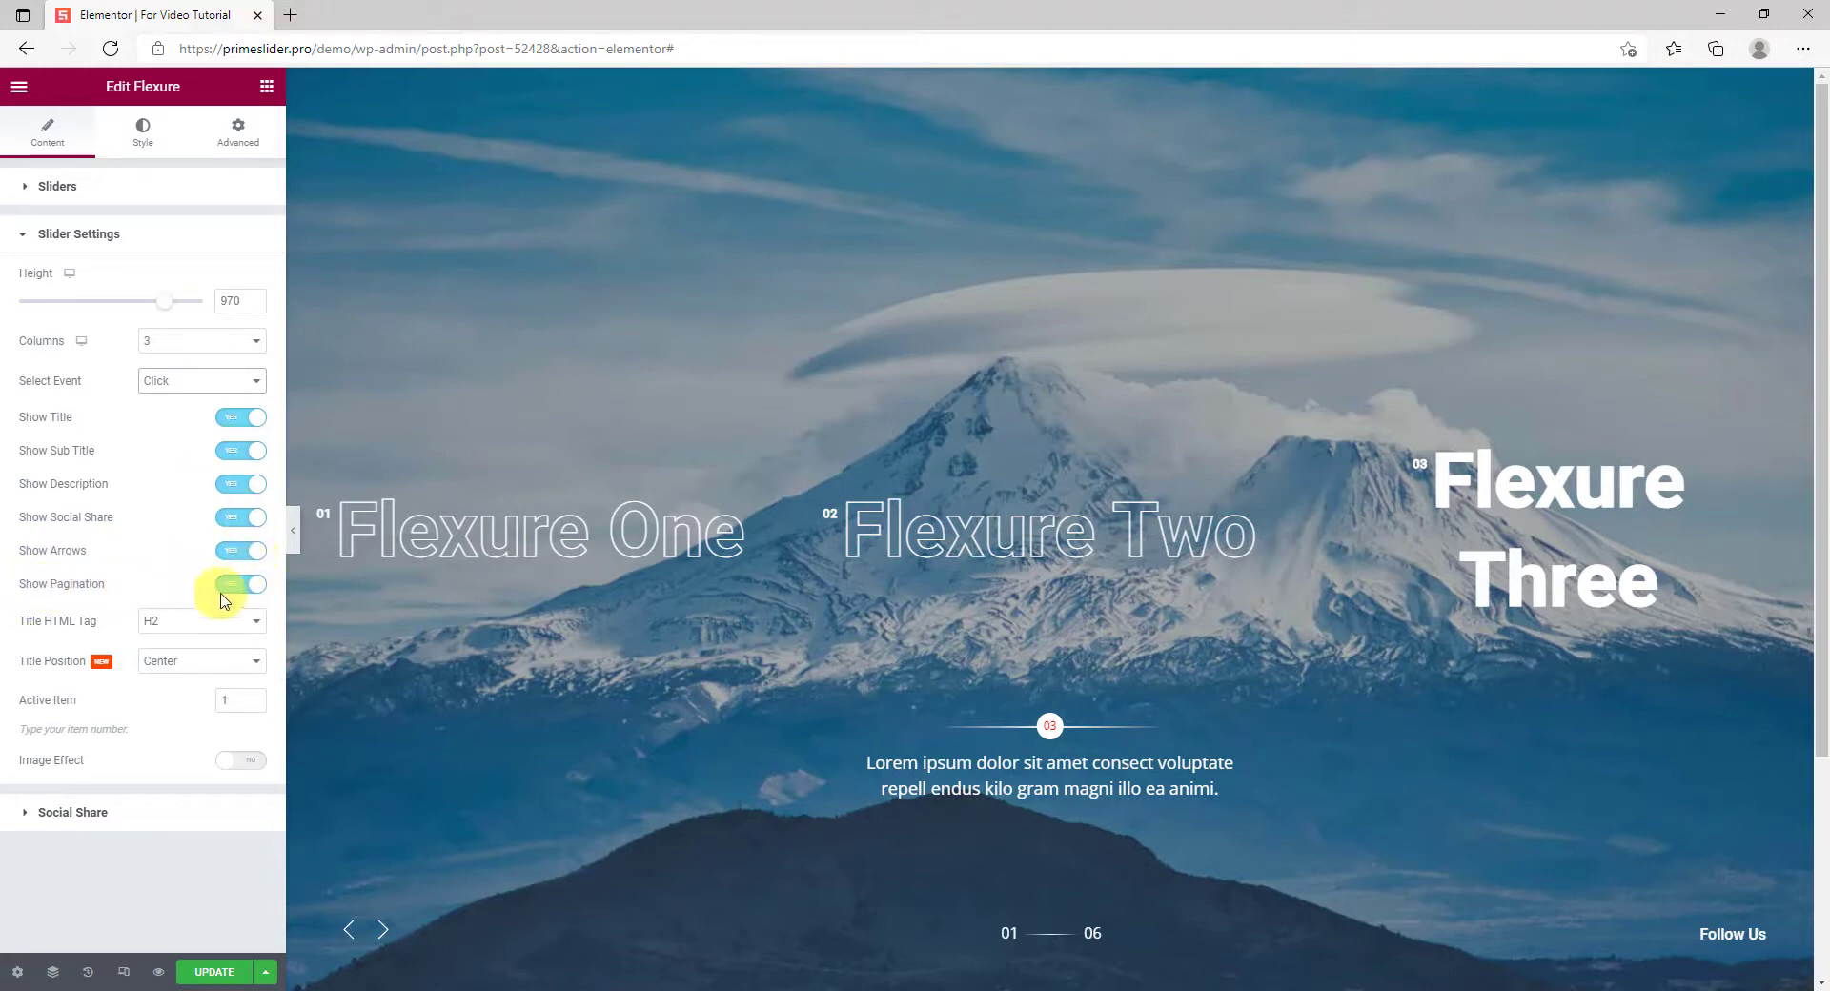
pyautogui.click(243, 519)
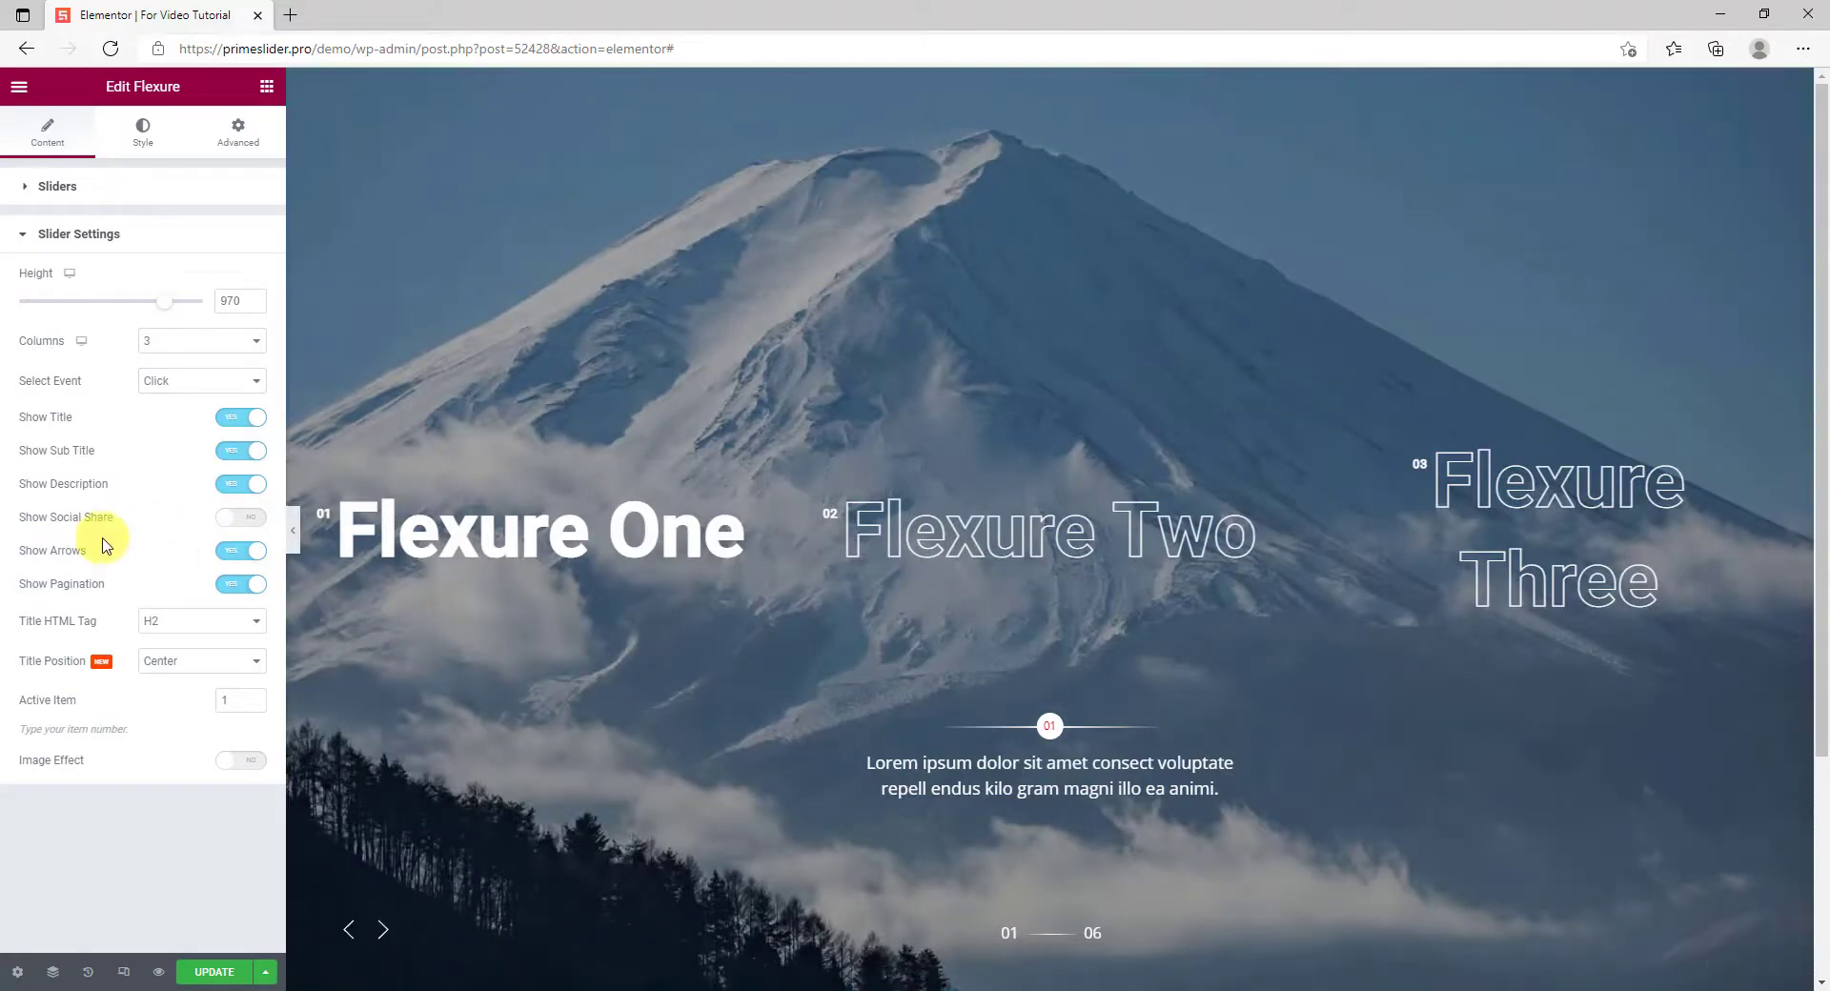
pyautogui.click(249, 520)
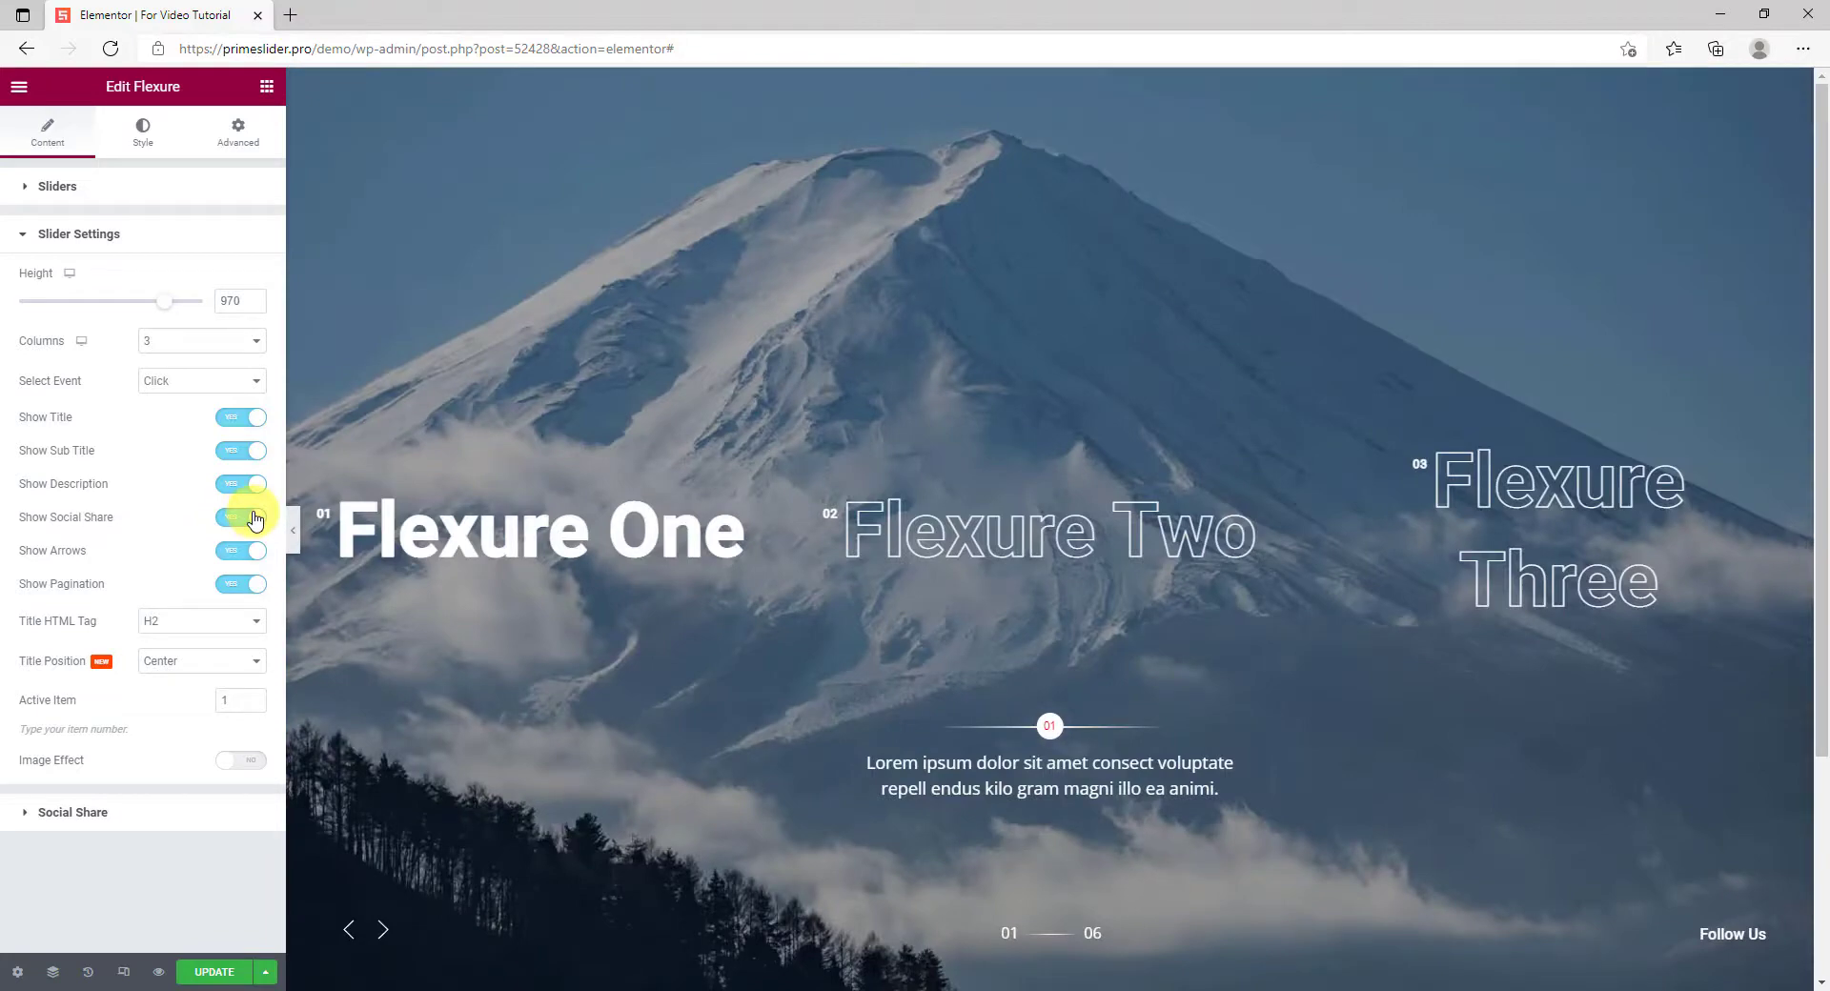
pyautogui.click(191, 669)
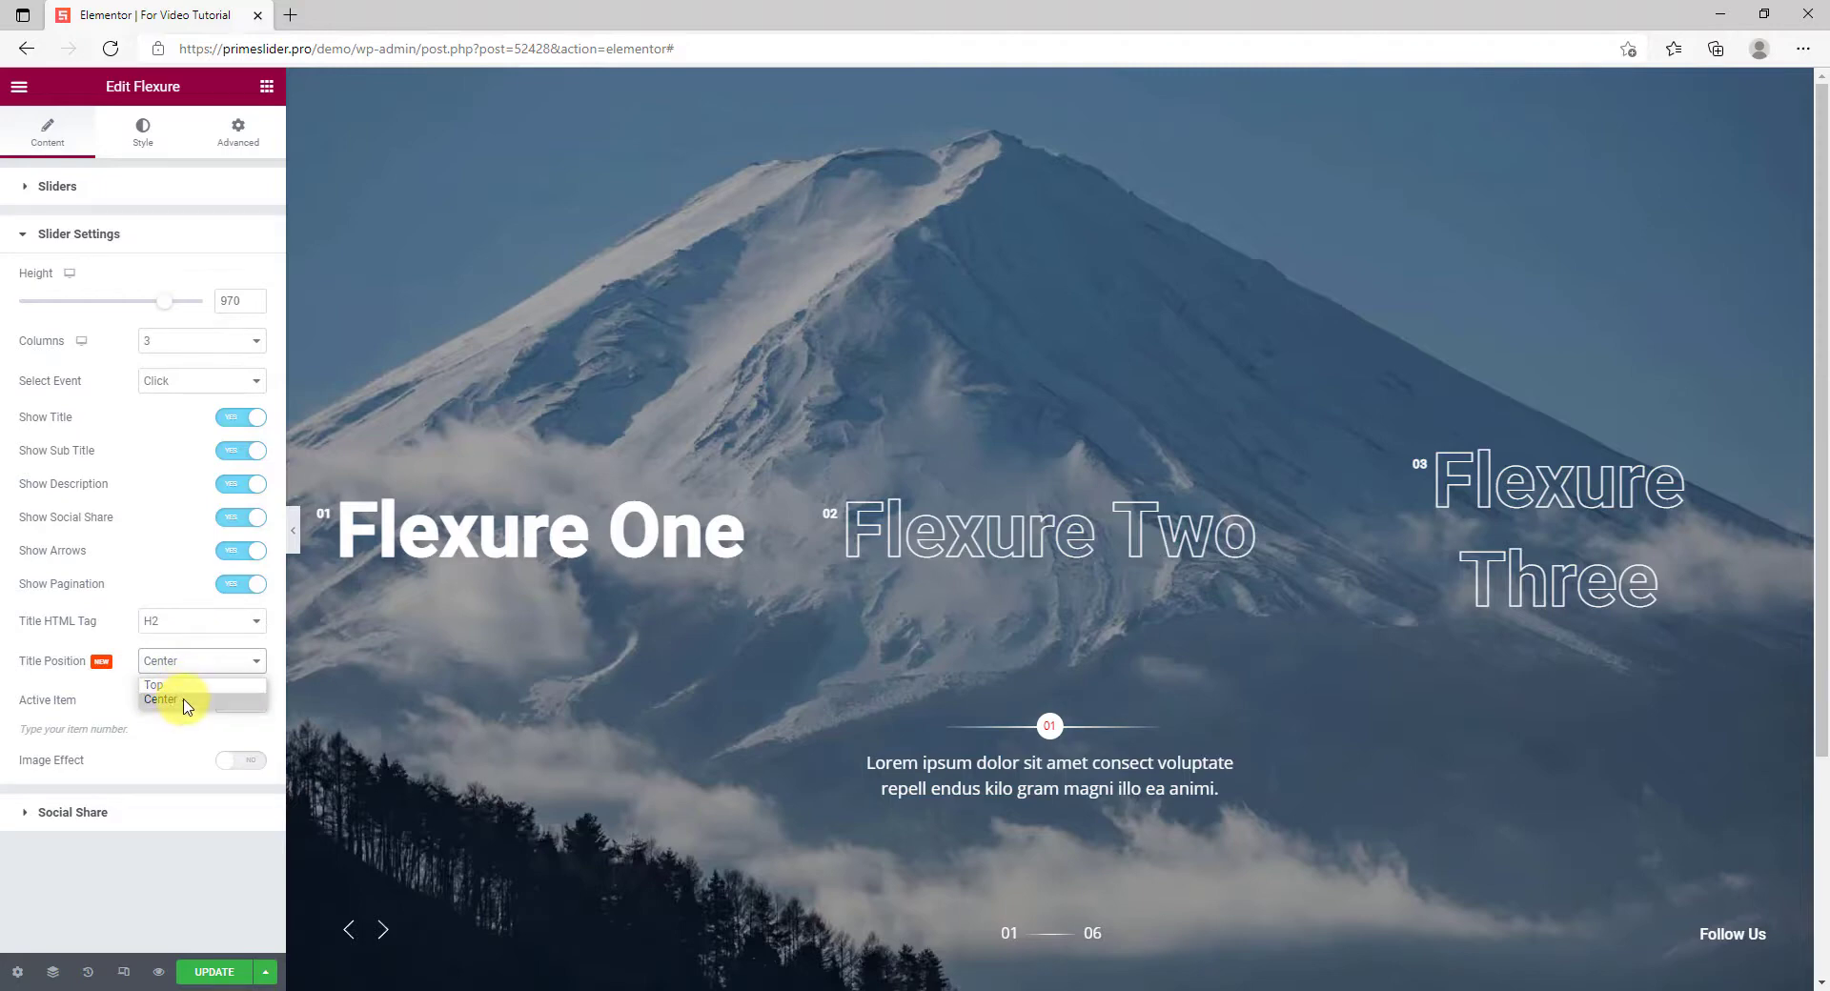
# - Try the title position at Top, then return it to Center
pyautogui.click(188, 685)
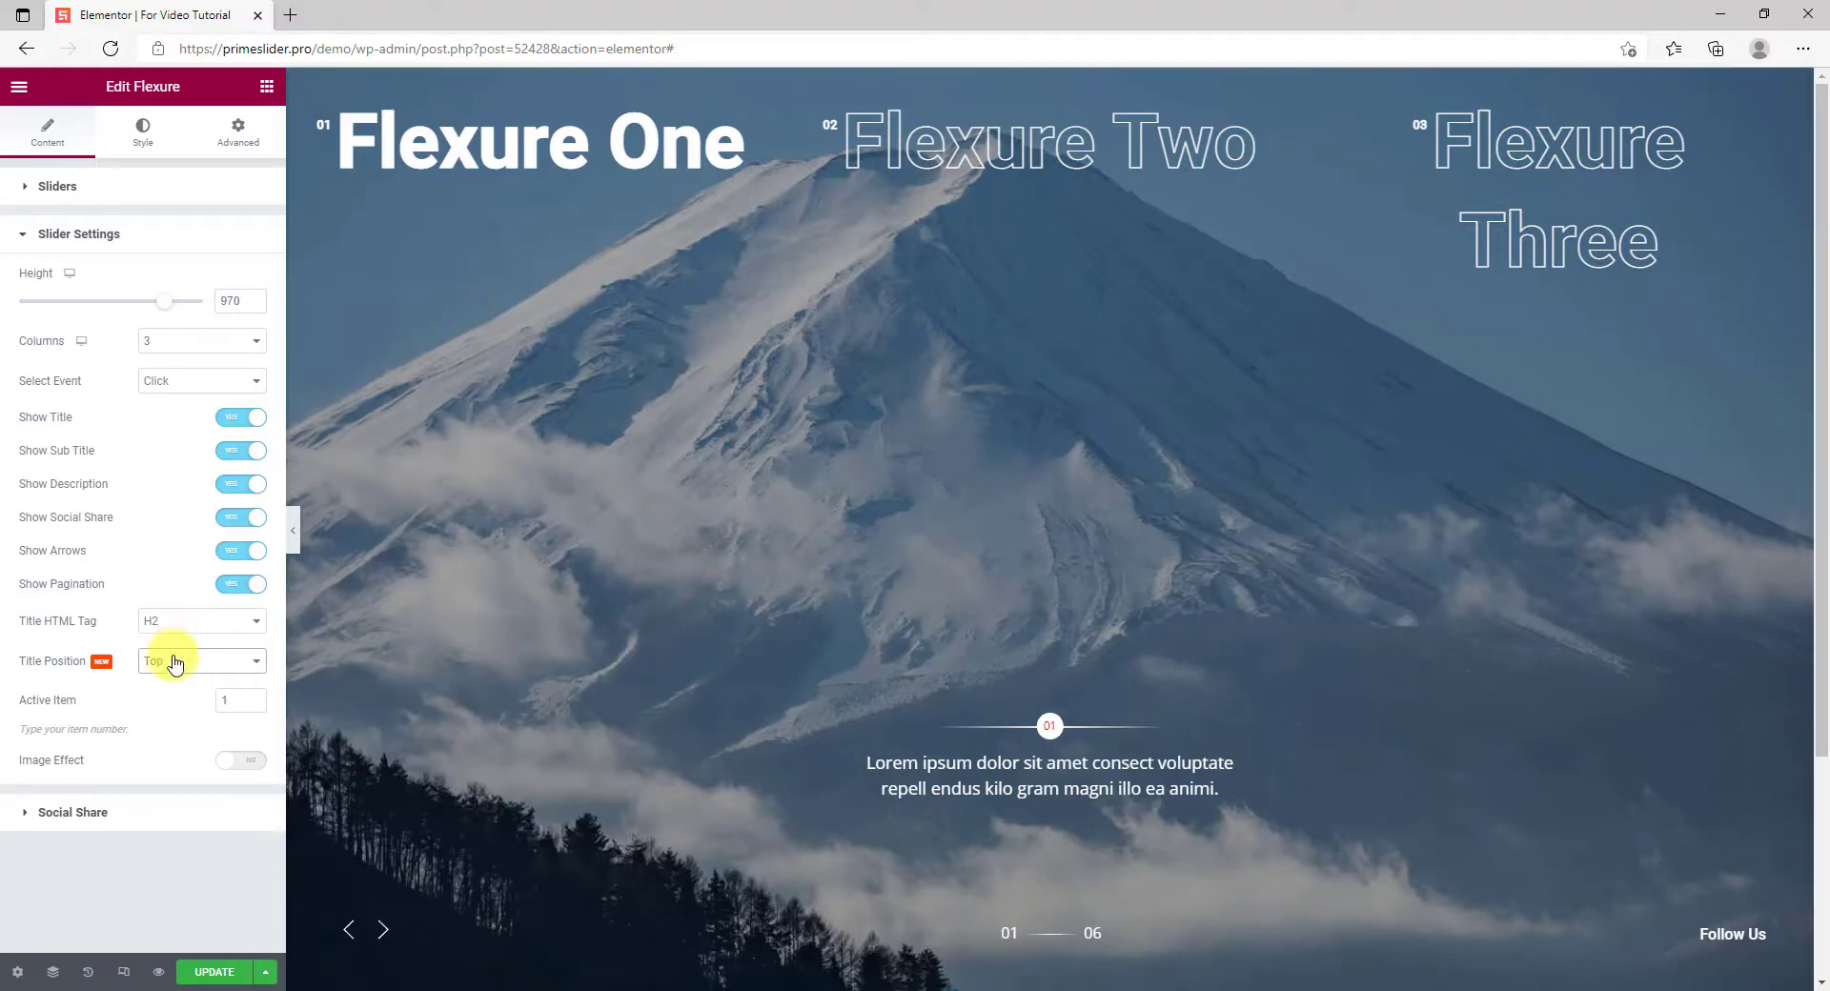
pyautogui.click(175, 662)
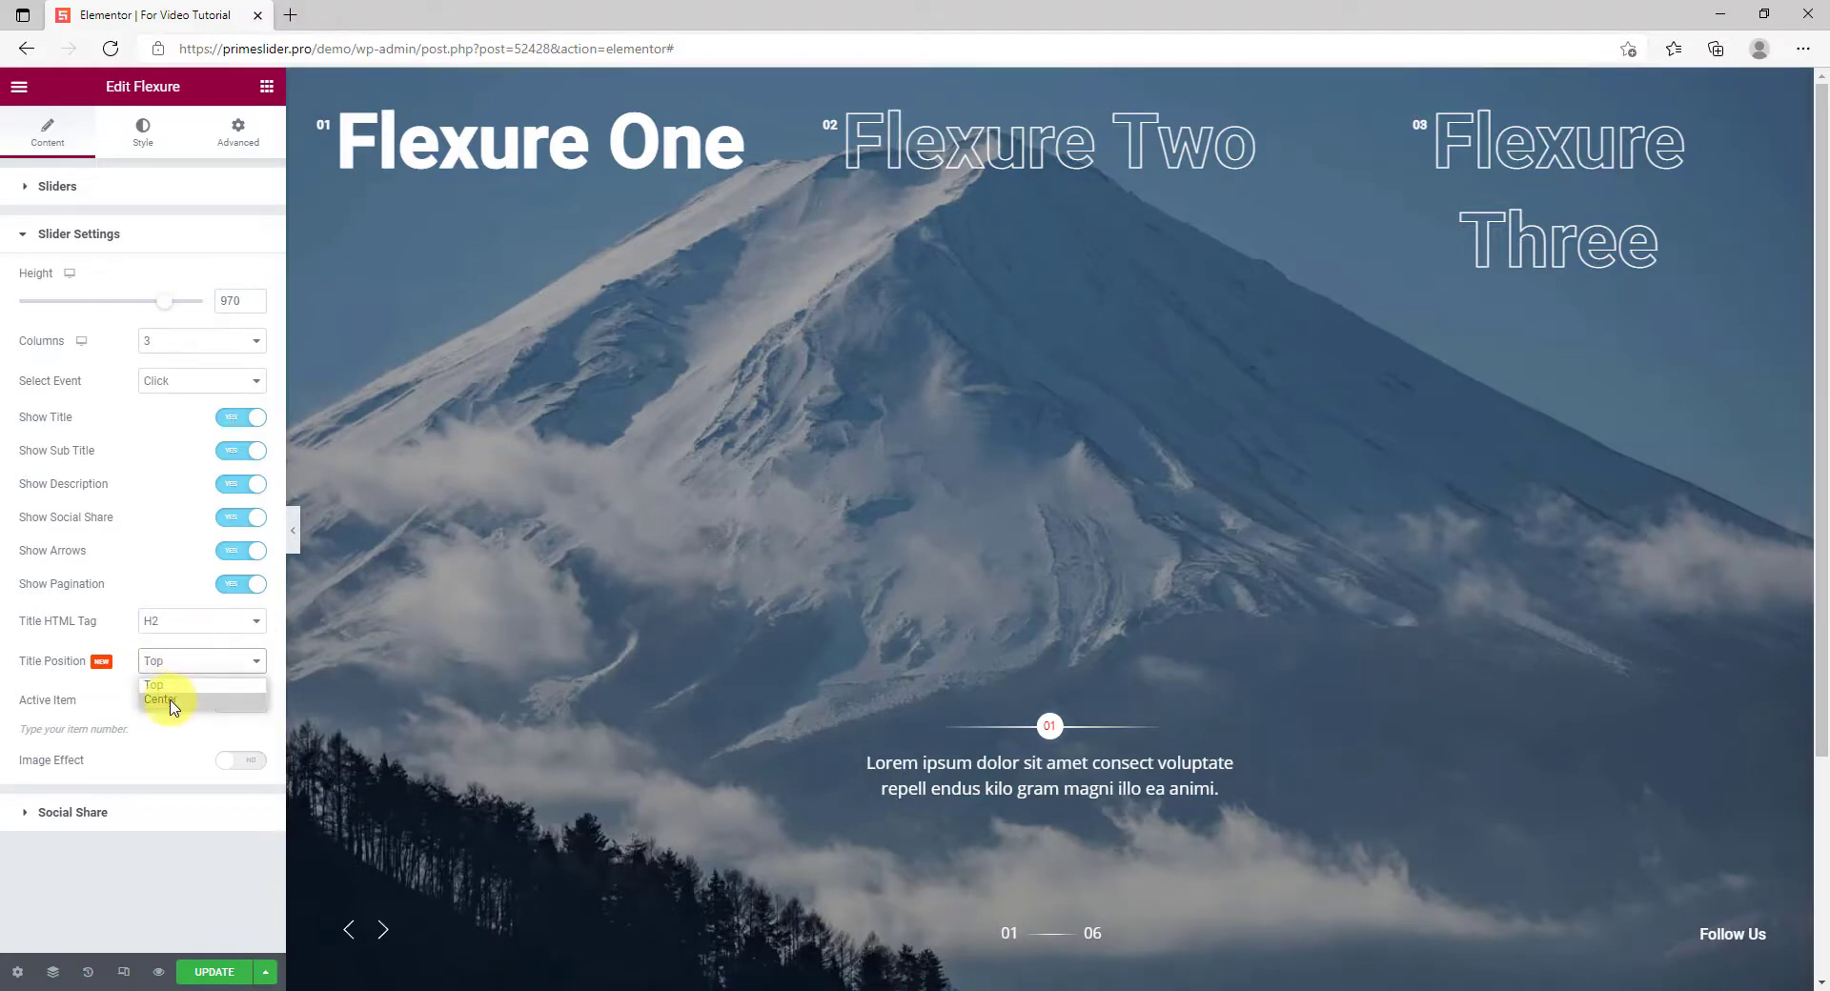
pyautogui.click(161, 699)
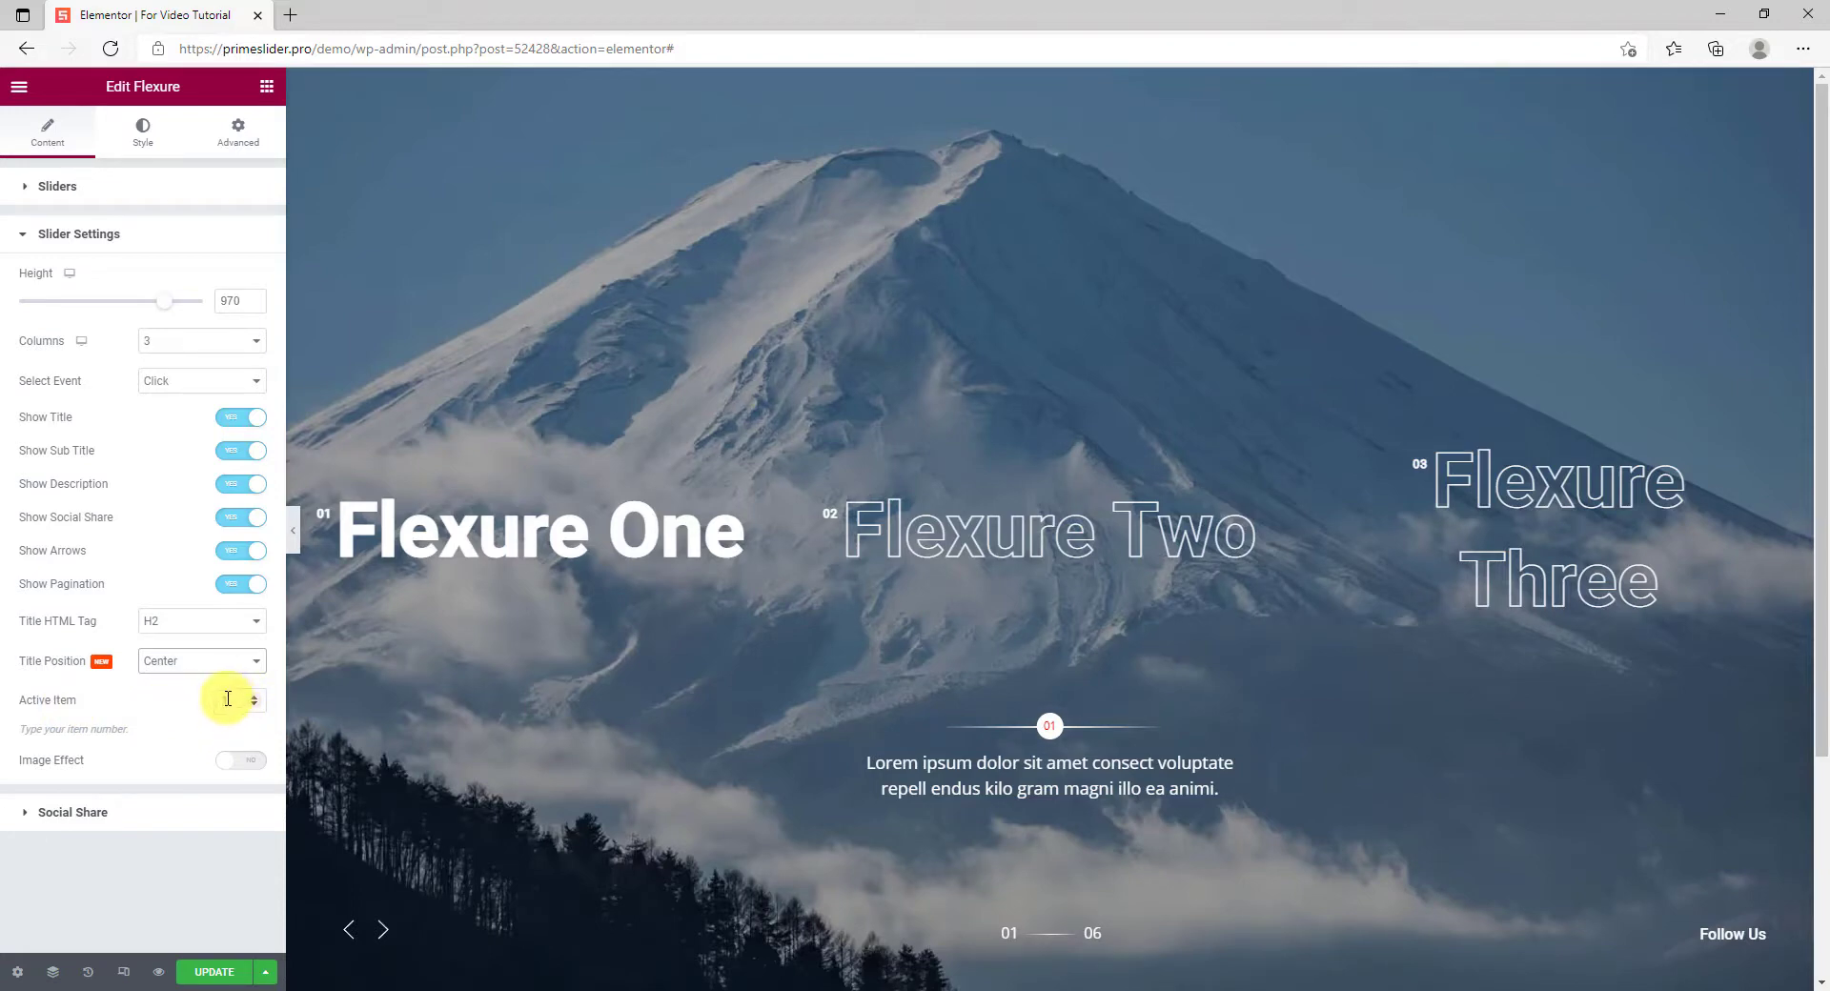
# - Enable Image Effect with Effect 02, preview it on the slides, and expand Social Share
pyautogui.click(250, 762)
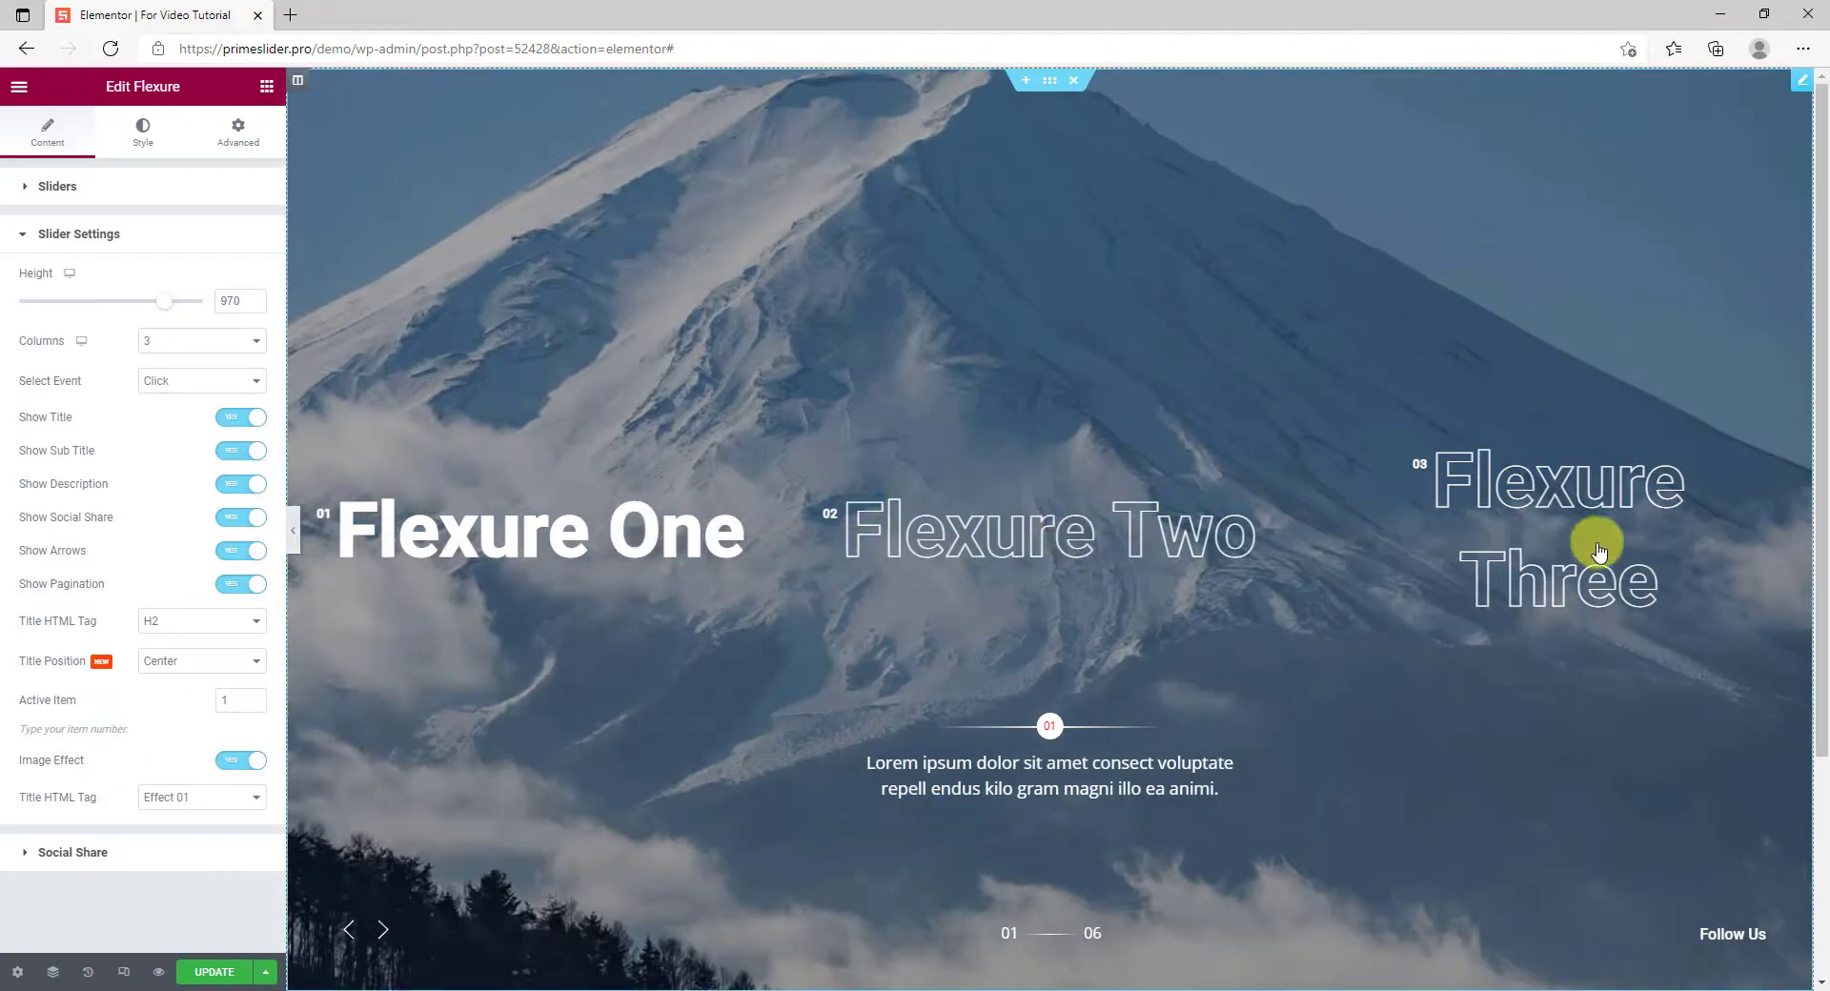
pyautogui.click(1160, 543)
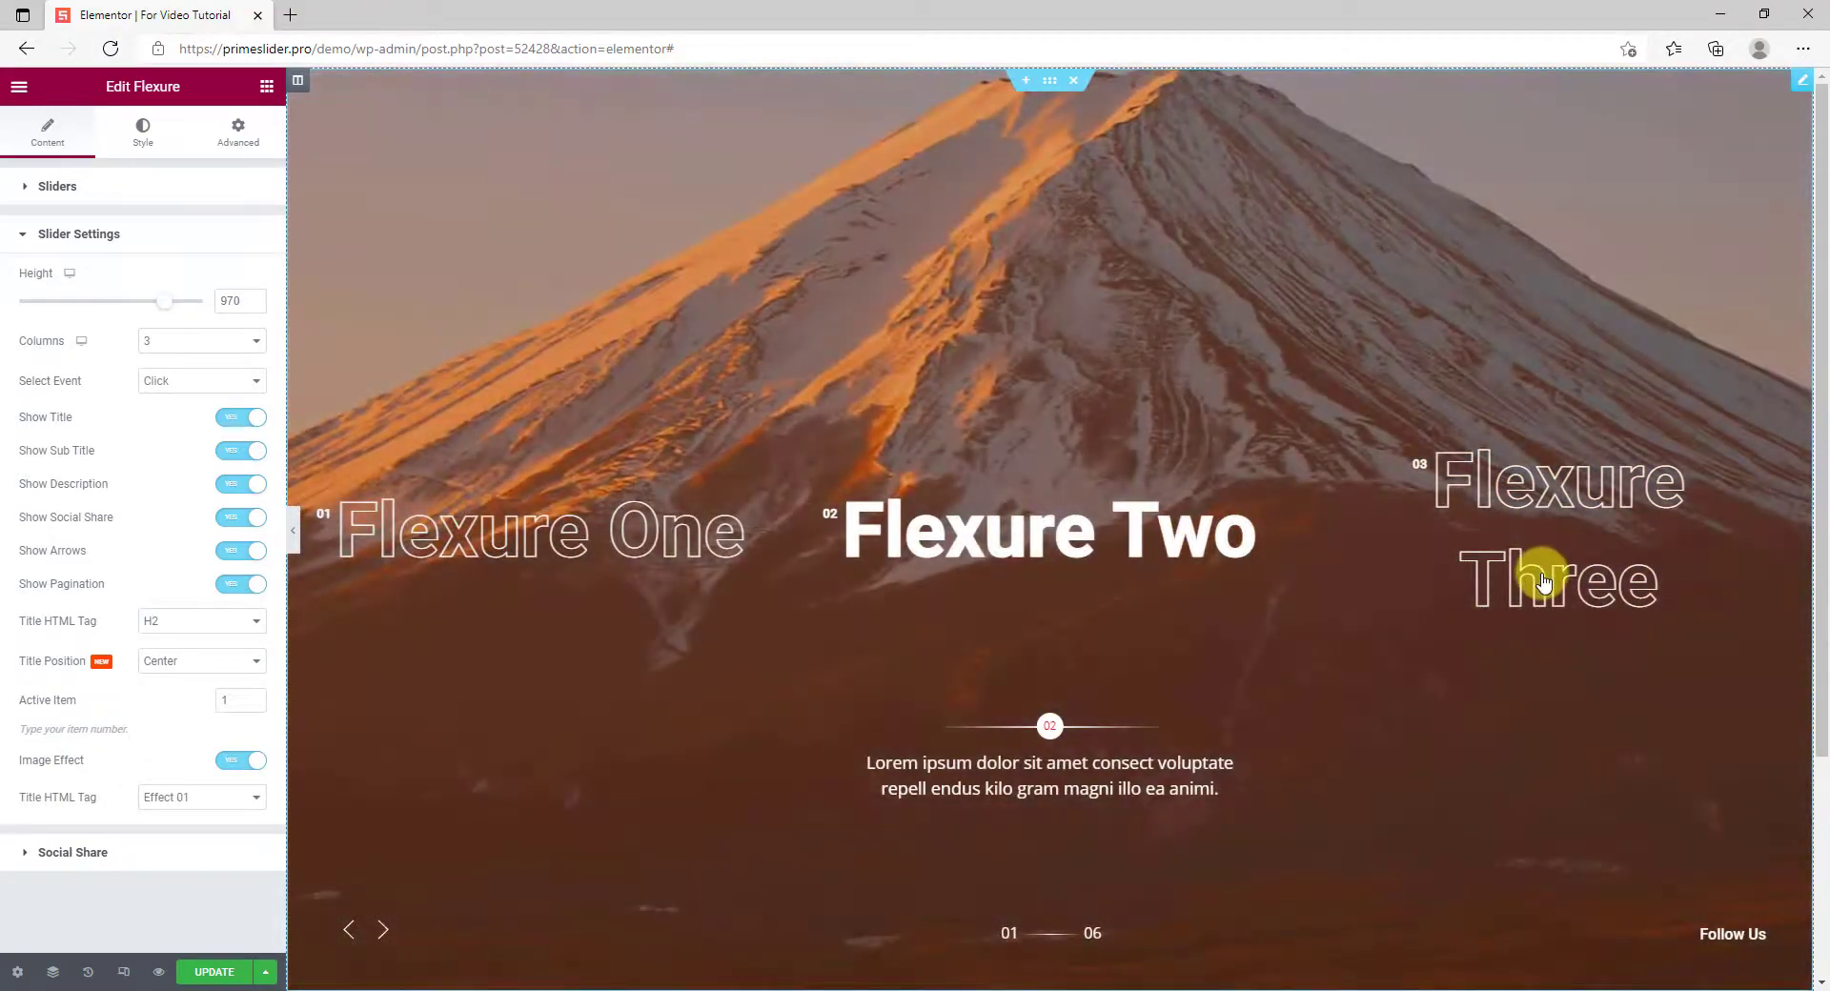
pyautogui.click(1544, 581)
pyautogui.click(181, 802)
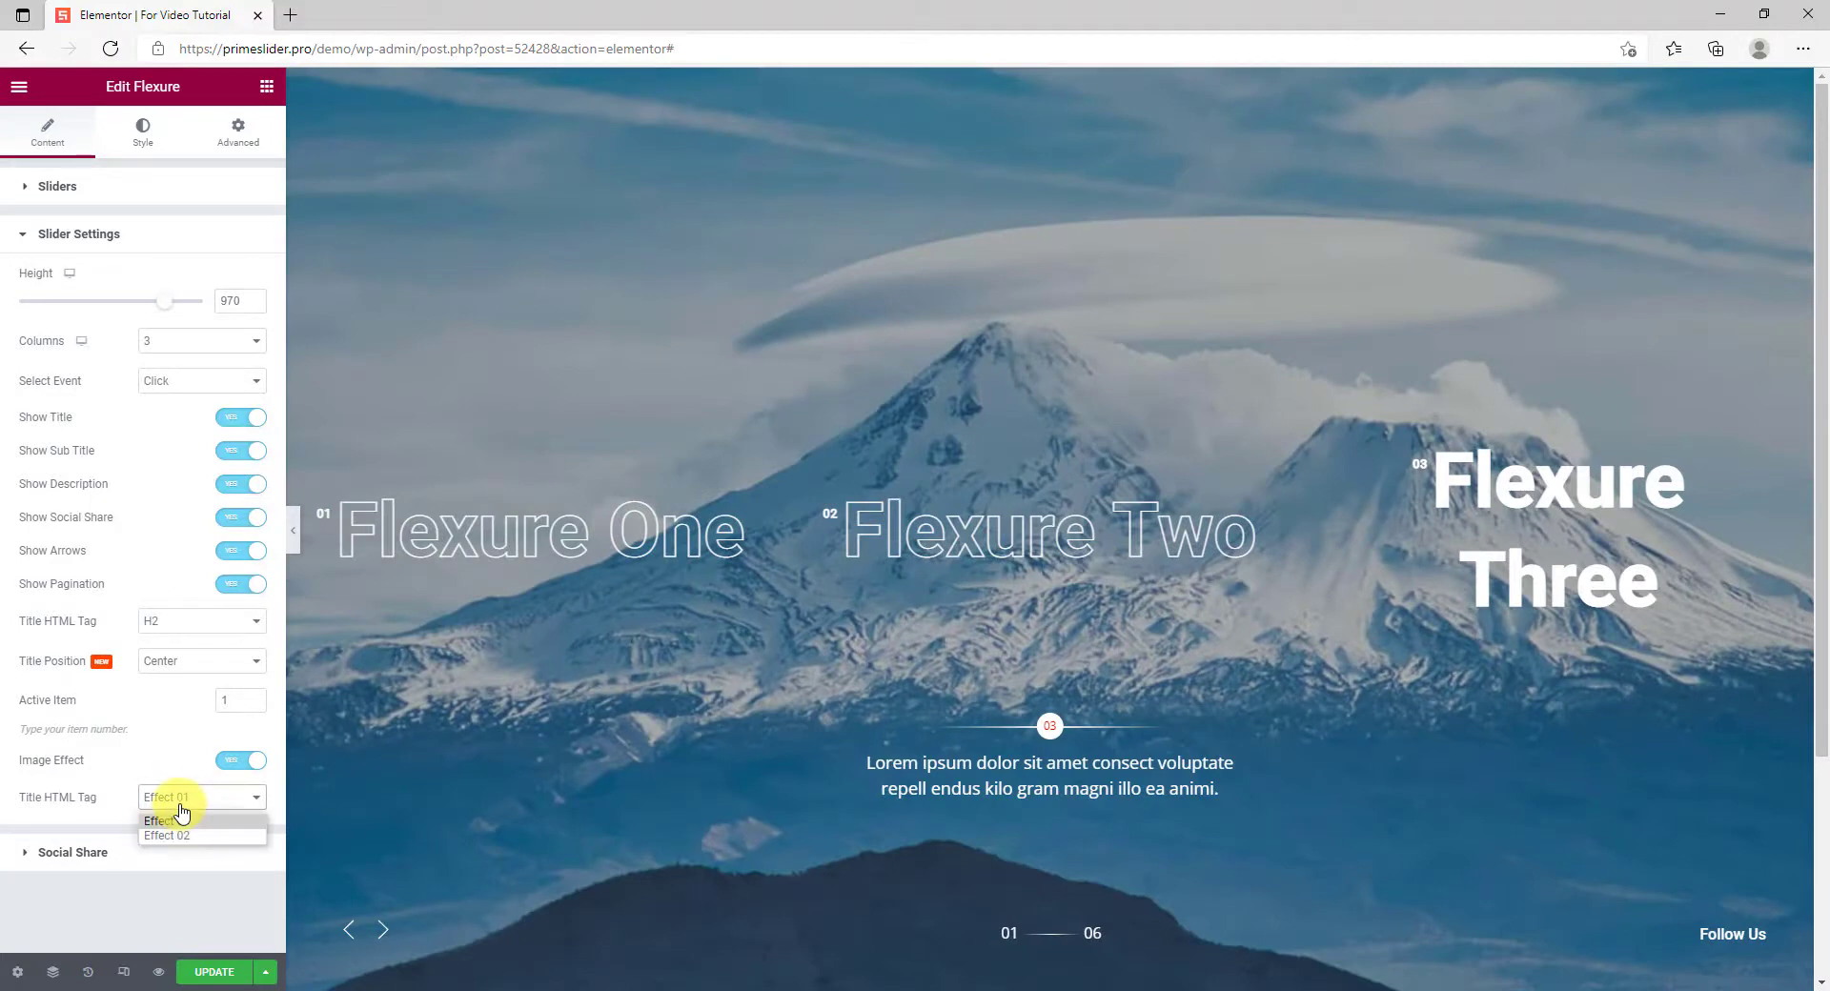
pyautogui.click(180, 839)
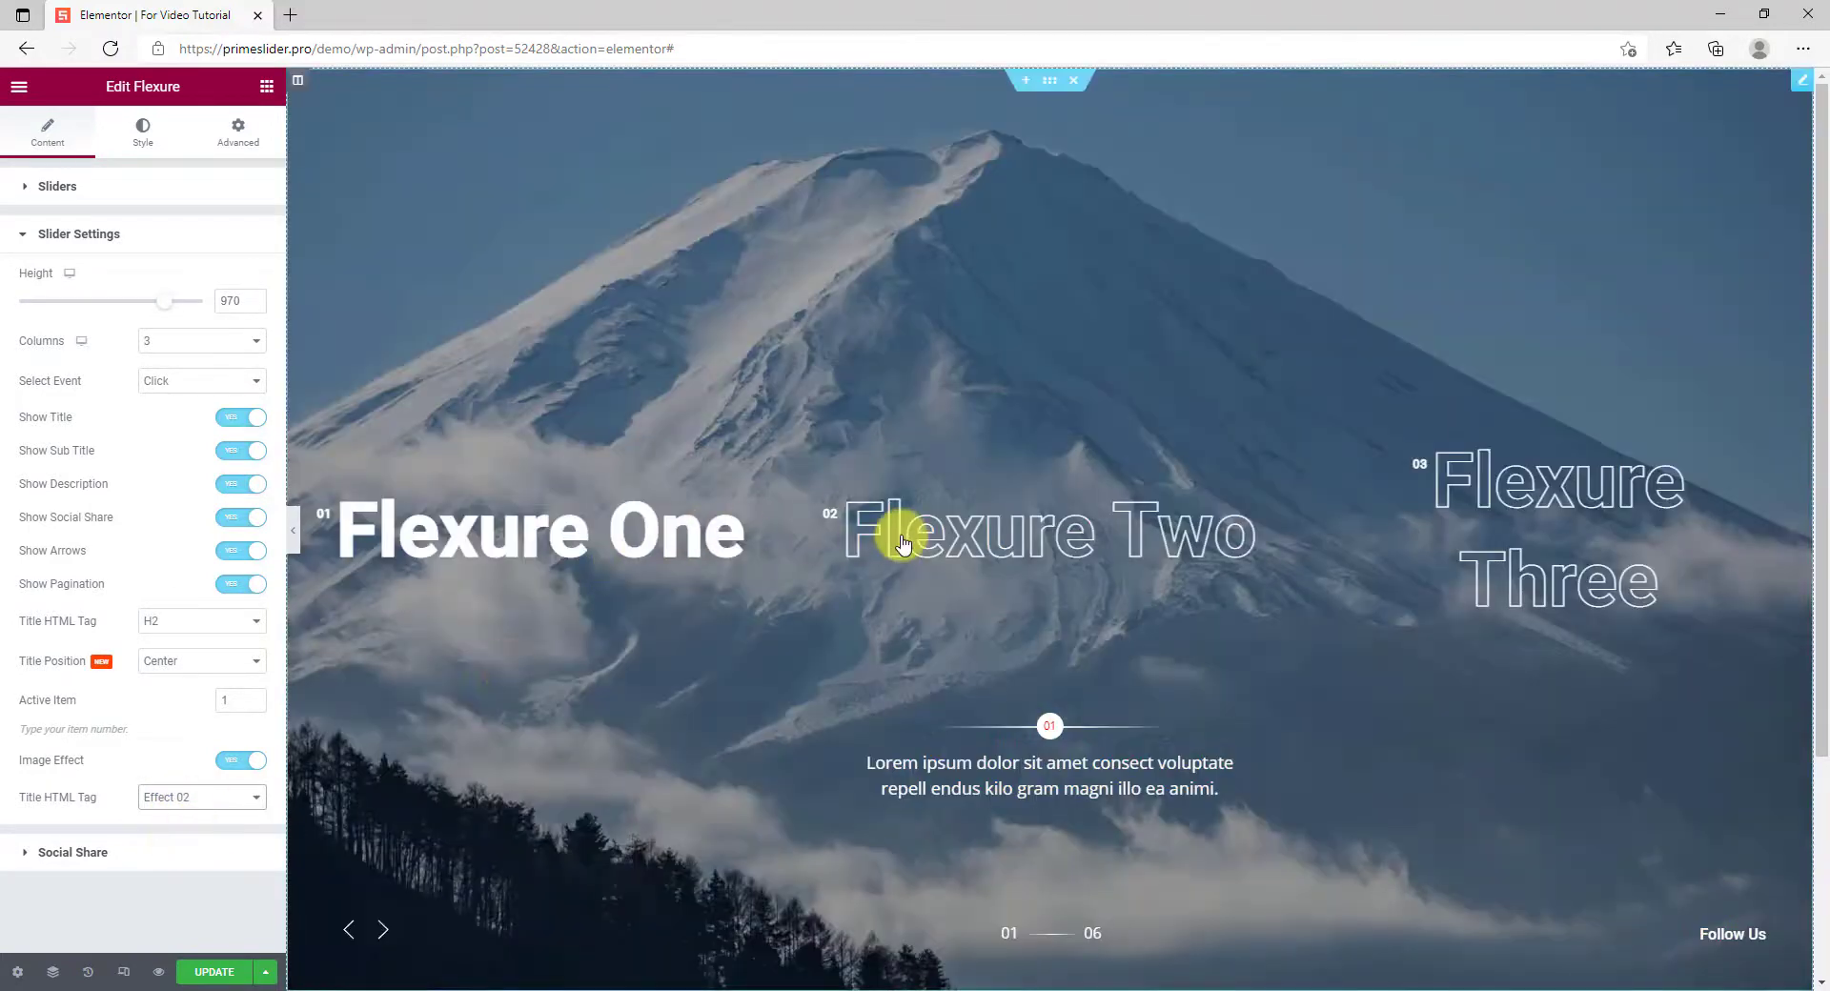
pyautogui.click(897, 545)
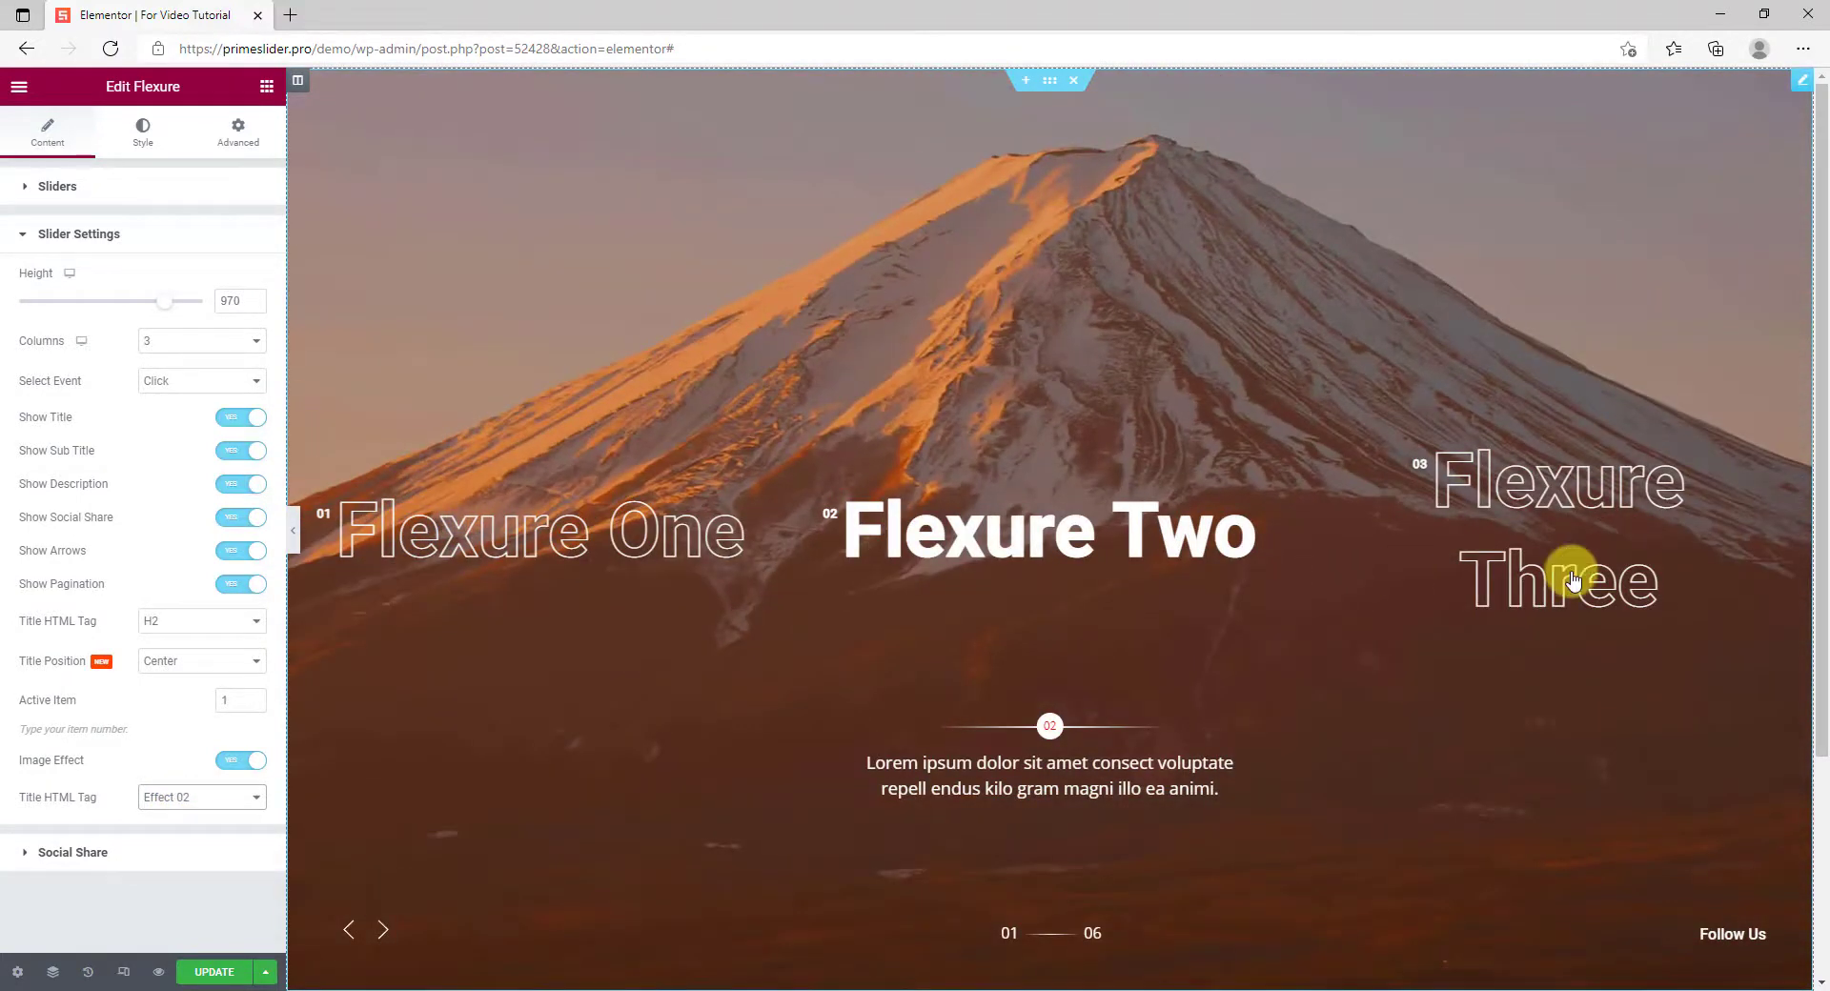
pyautogui.click(1554, 580)
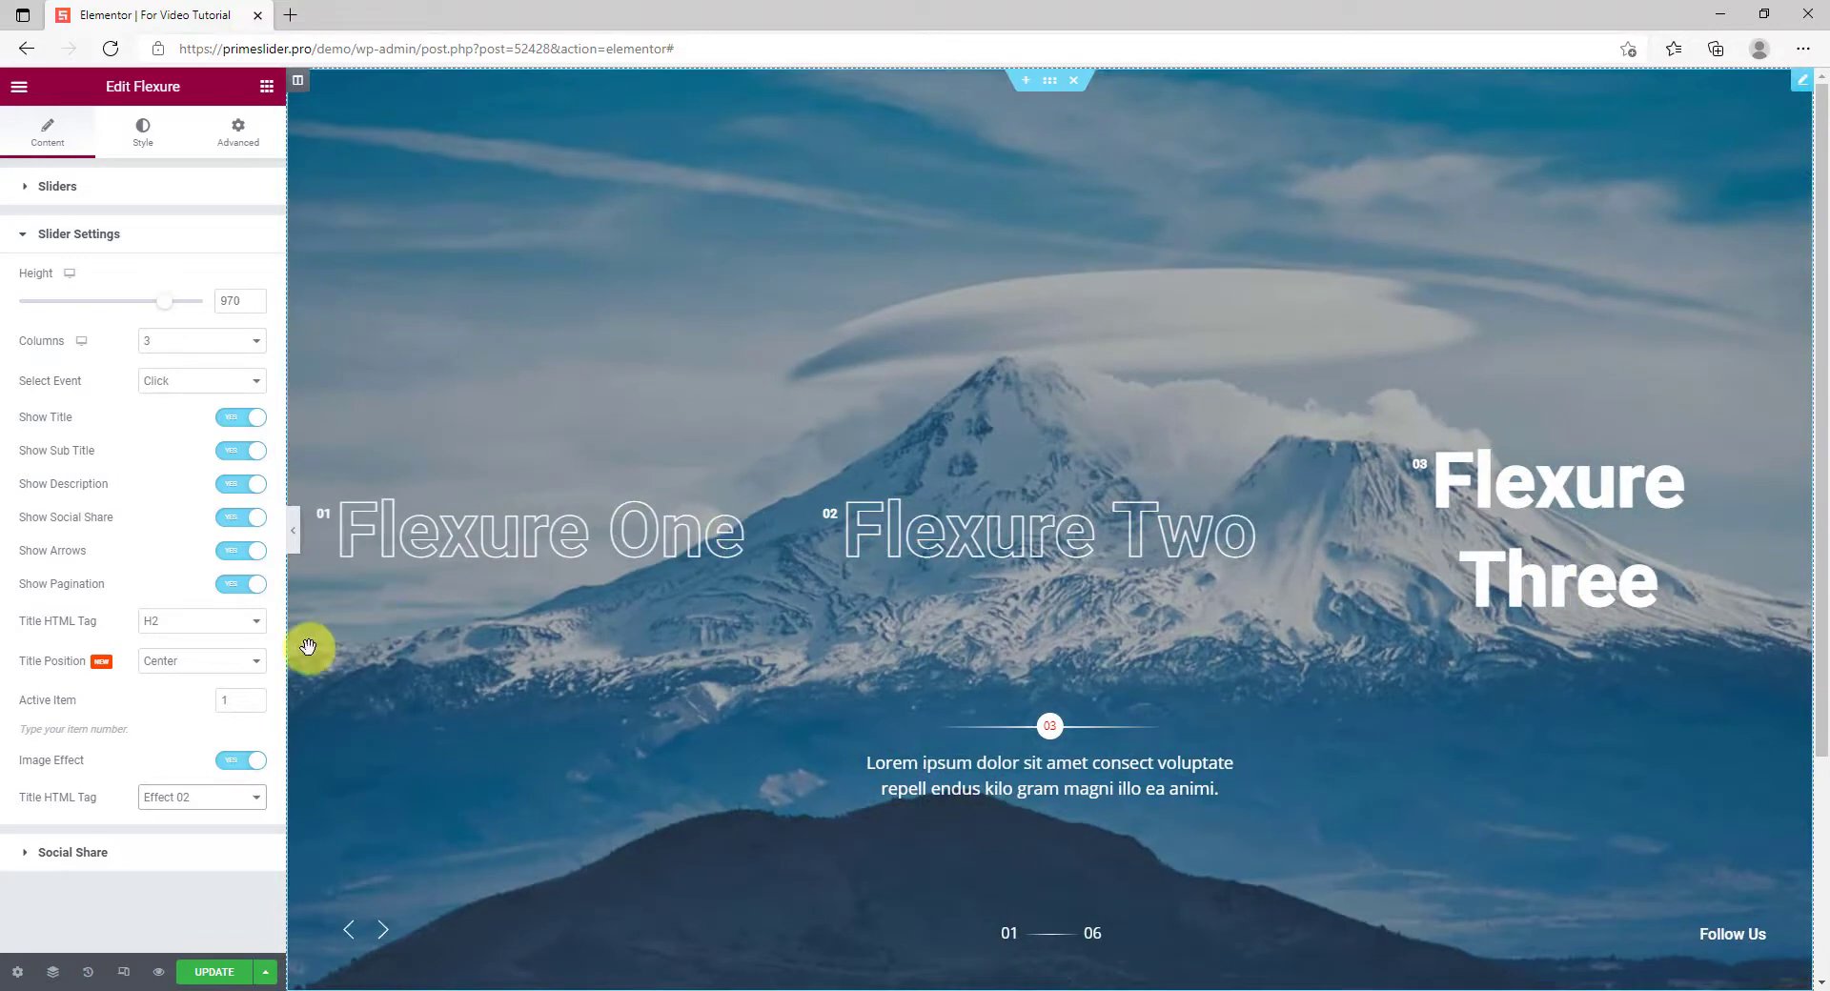
pyautogui.click(105, 862)
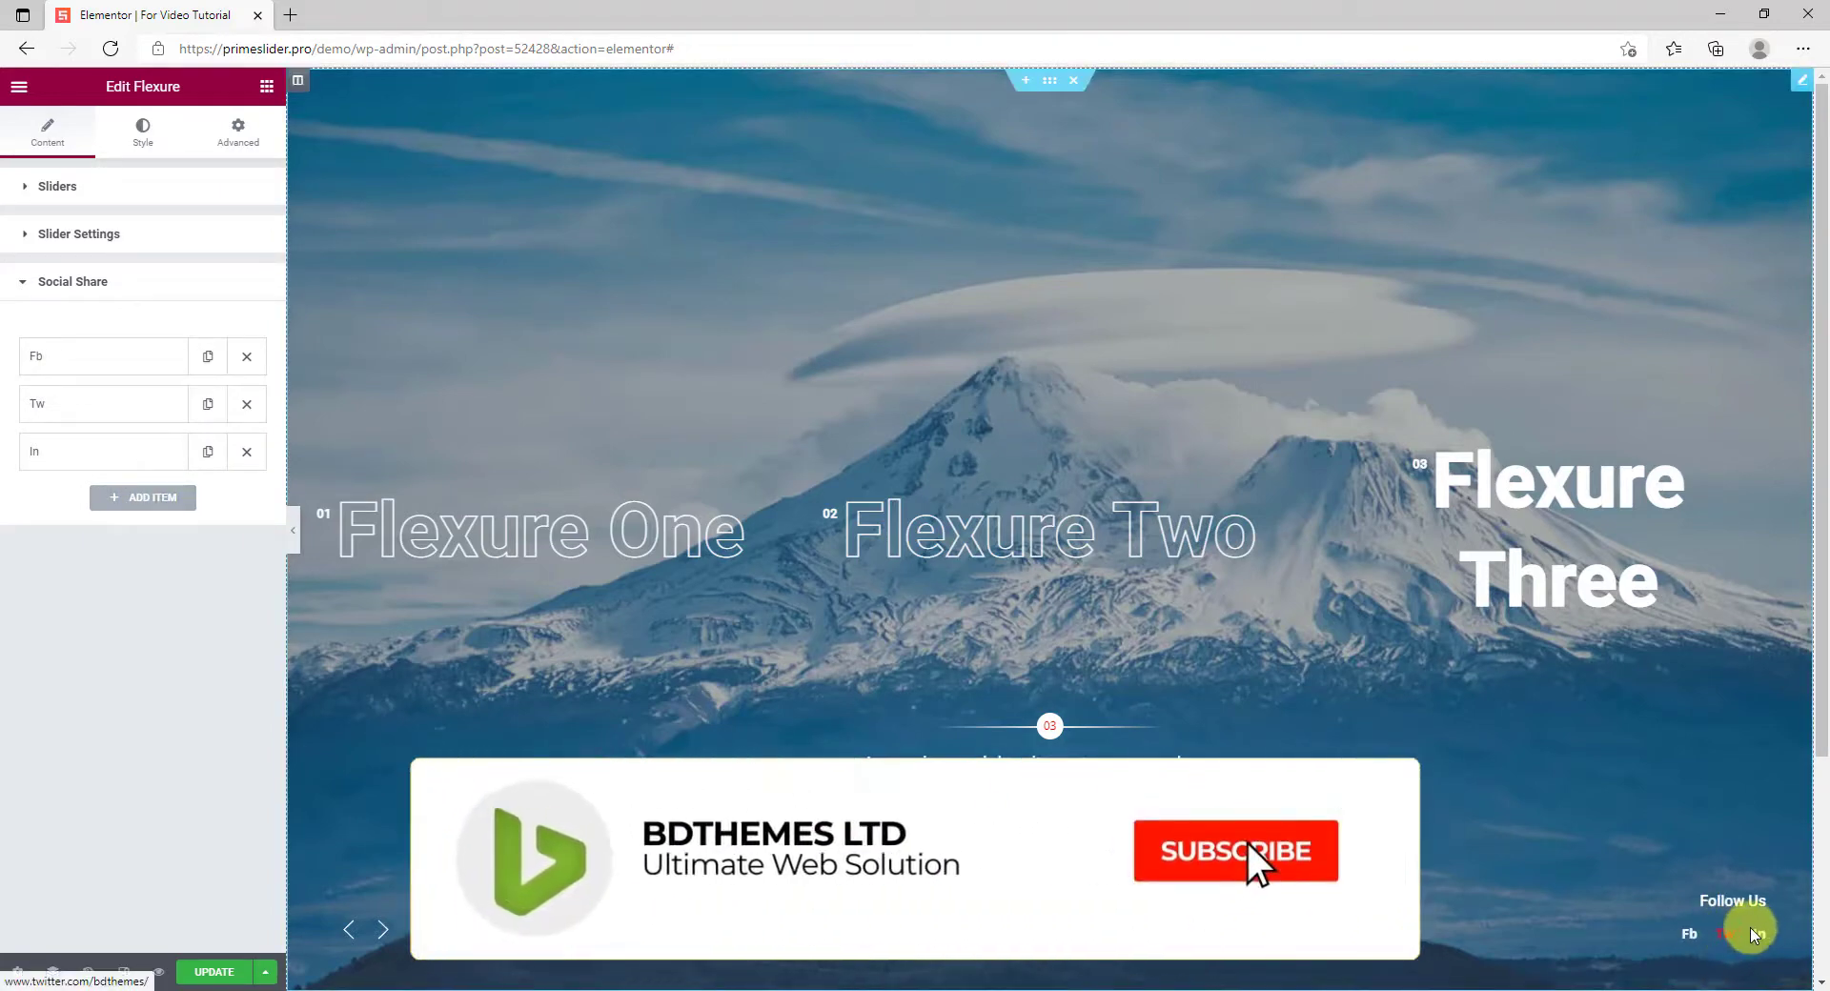
# - Expand the Fb social item, select its Link URL, then go to the Style settings
pyautogui.moveTo(1727, 941)
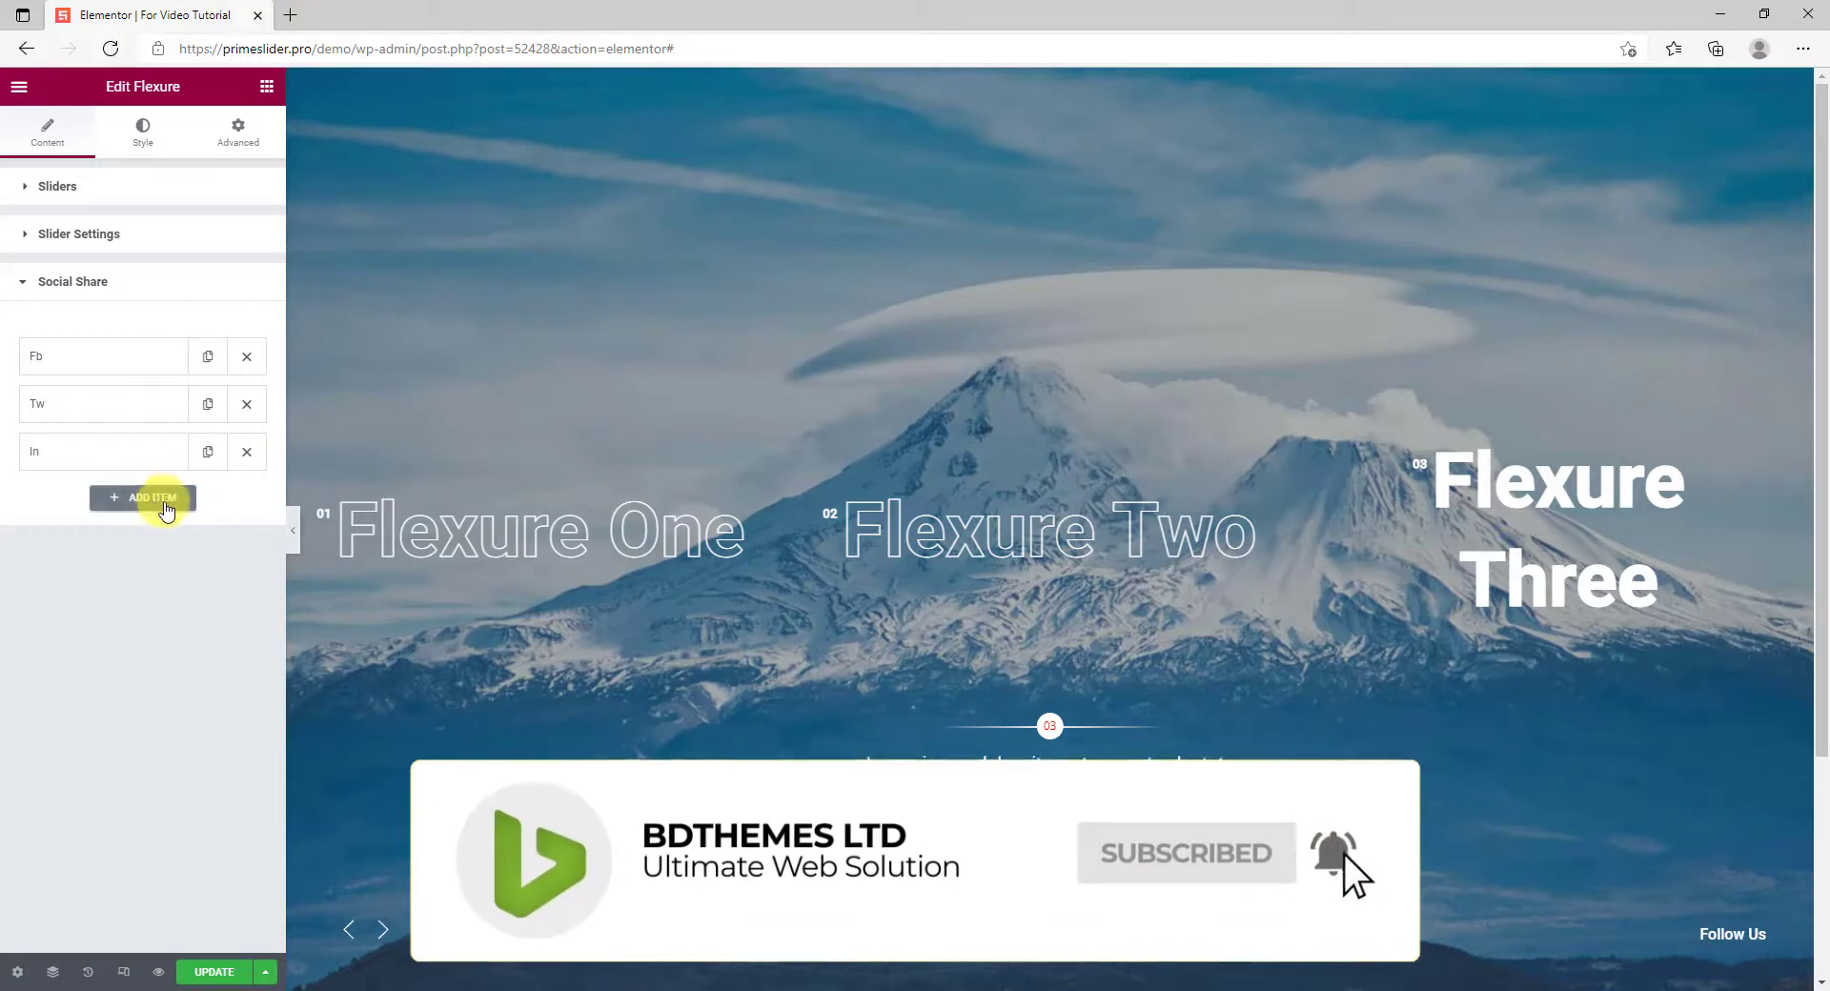
pyautogui.click(111, 365)
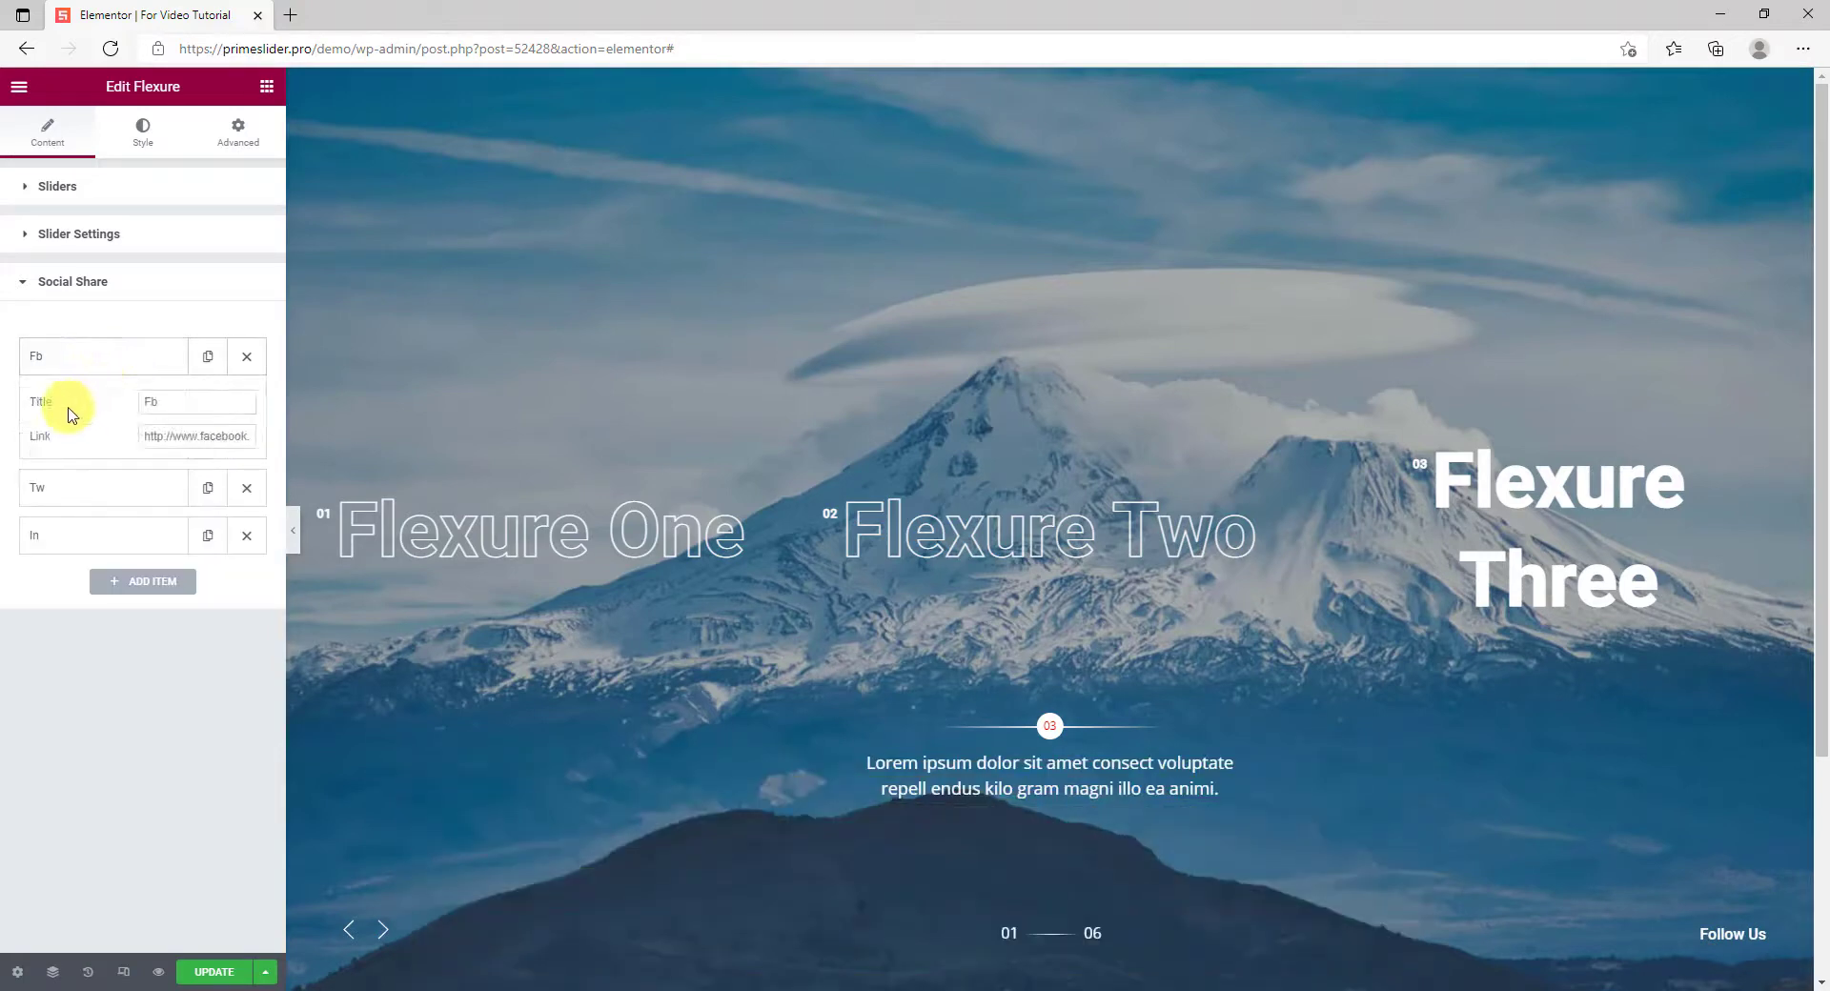
pyautogui.moveTo(152, 438); pyautogui.dragTo(277, 443)
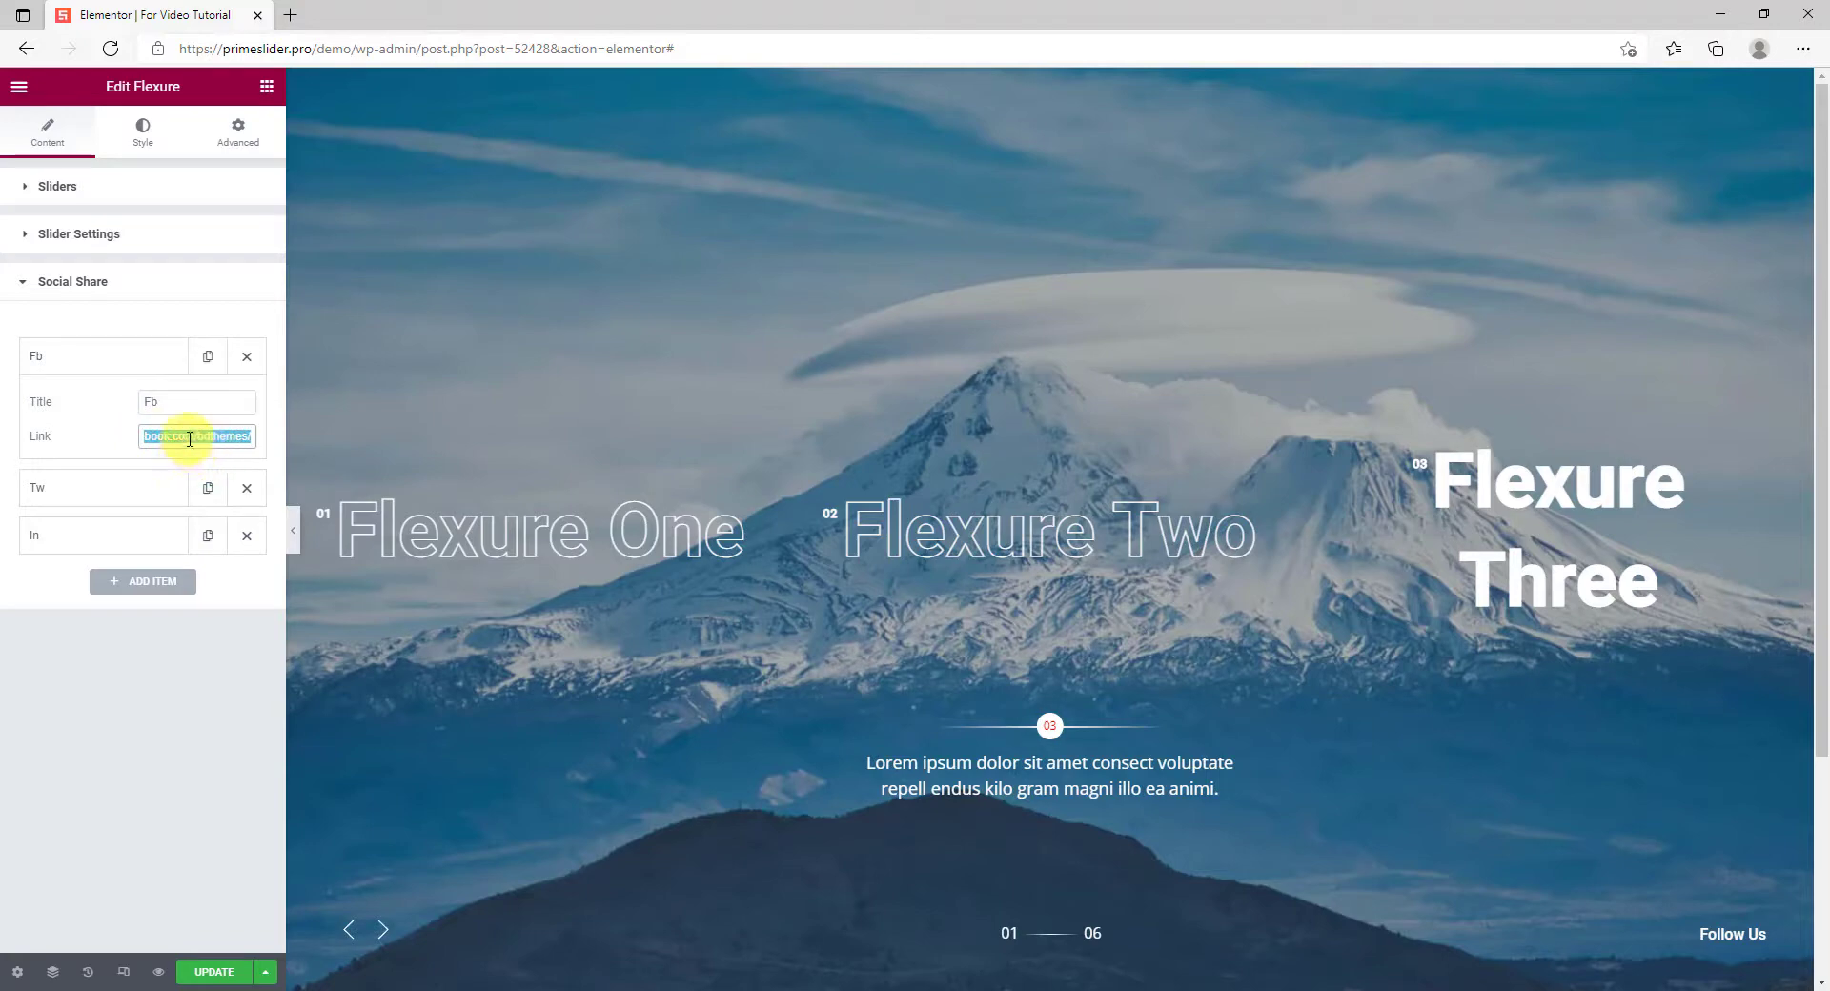
pyautogui.click(144, 145)
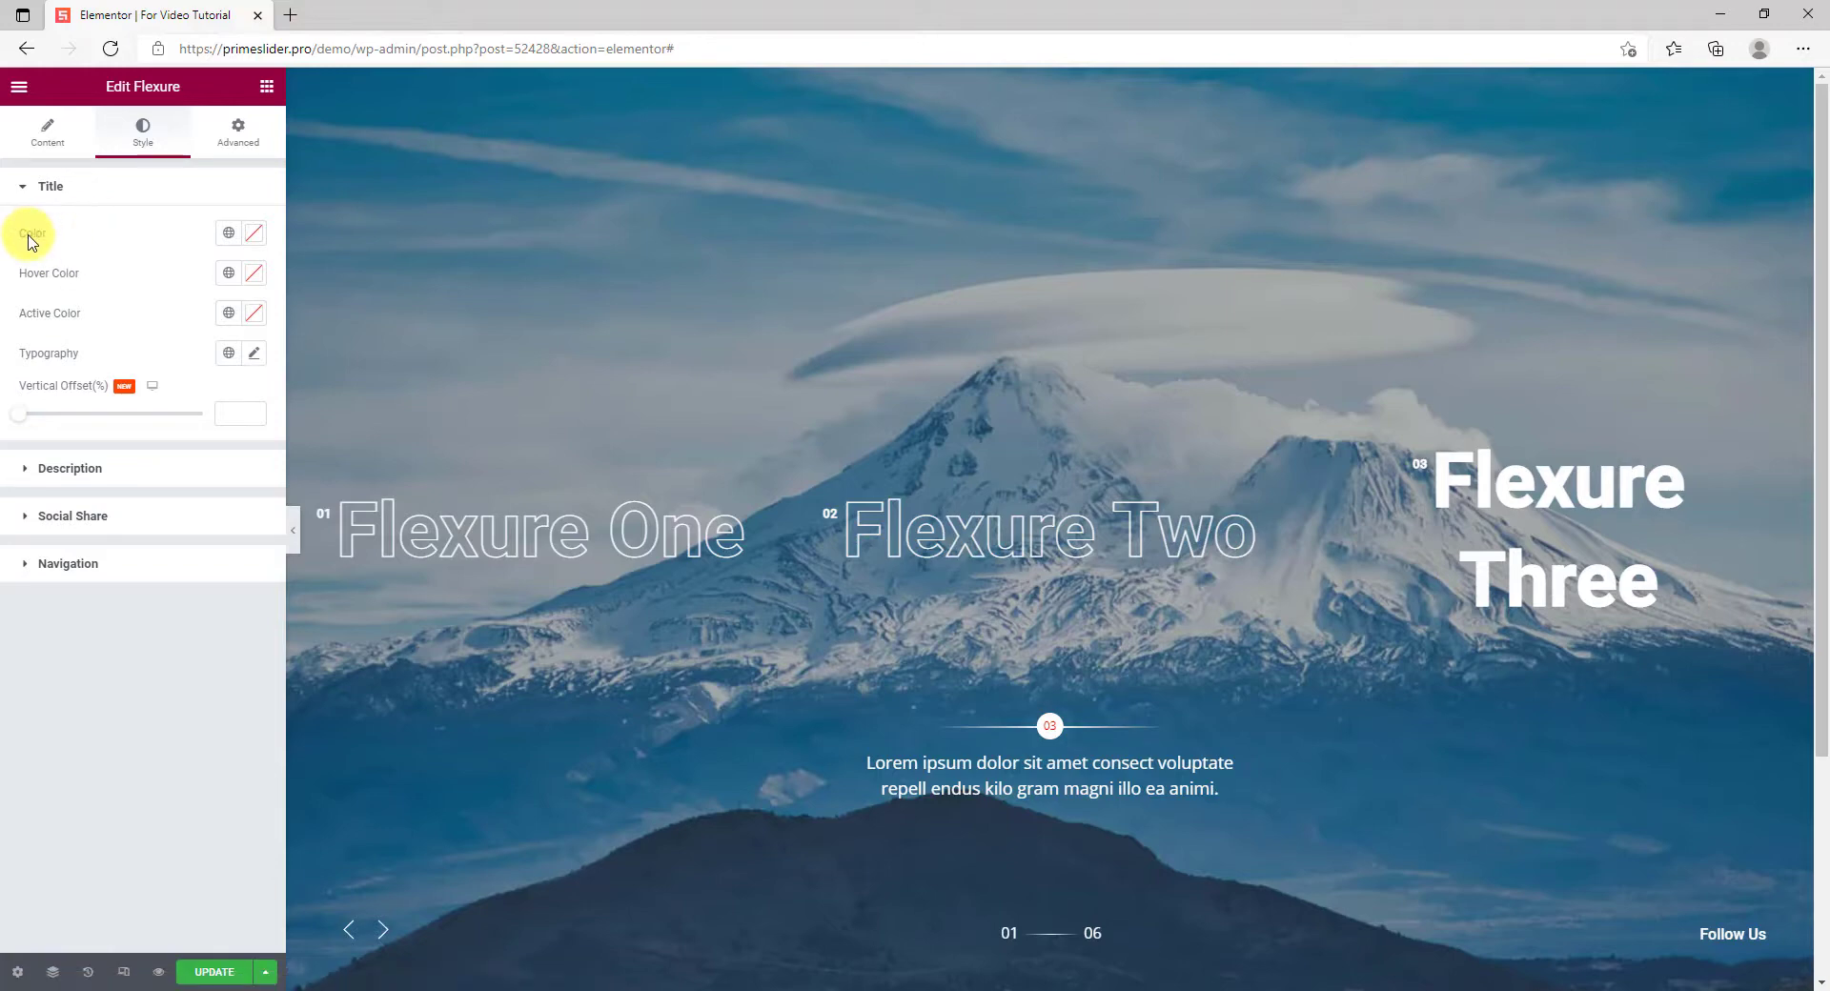
# - Set title colour and hover colour to #FFE900 and active colour to #FFFFFF
pyautogui.click(253, 234)
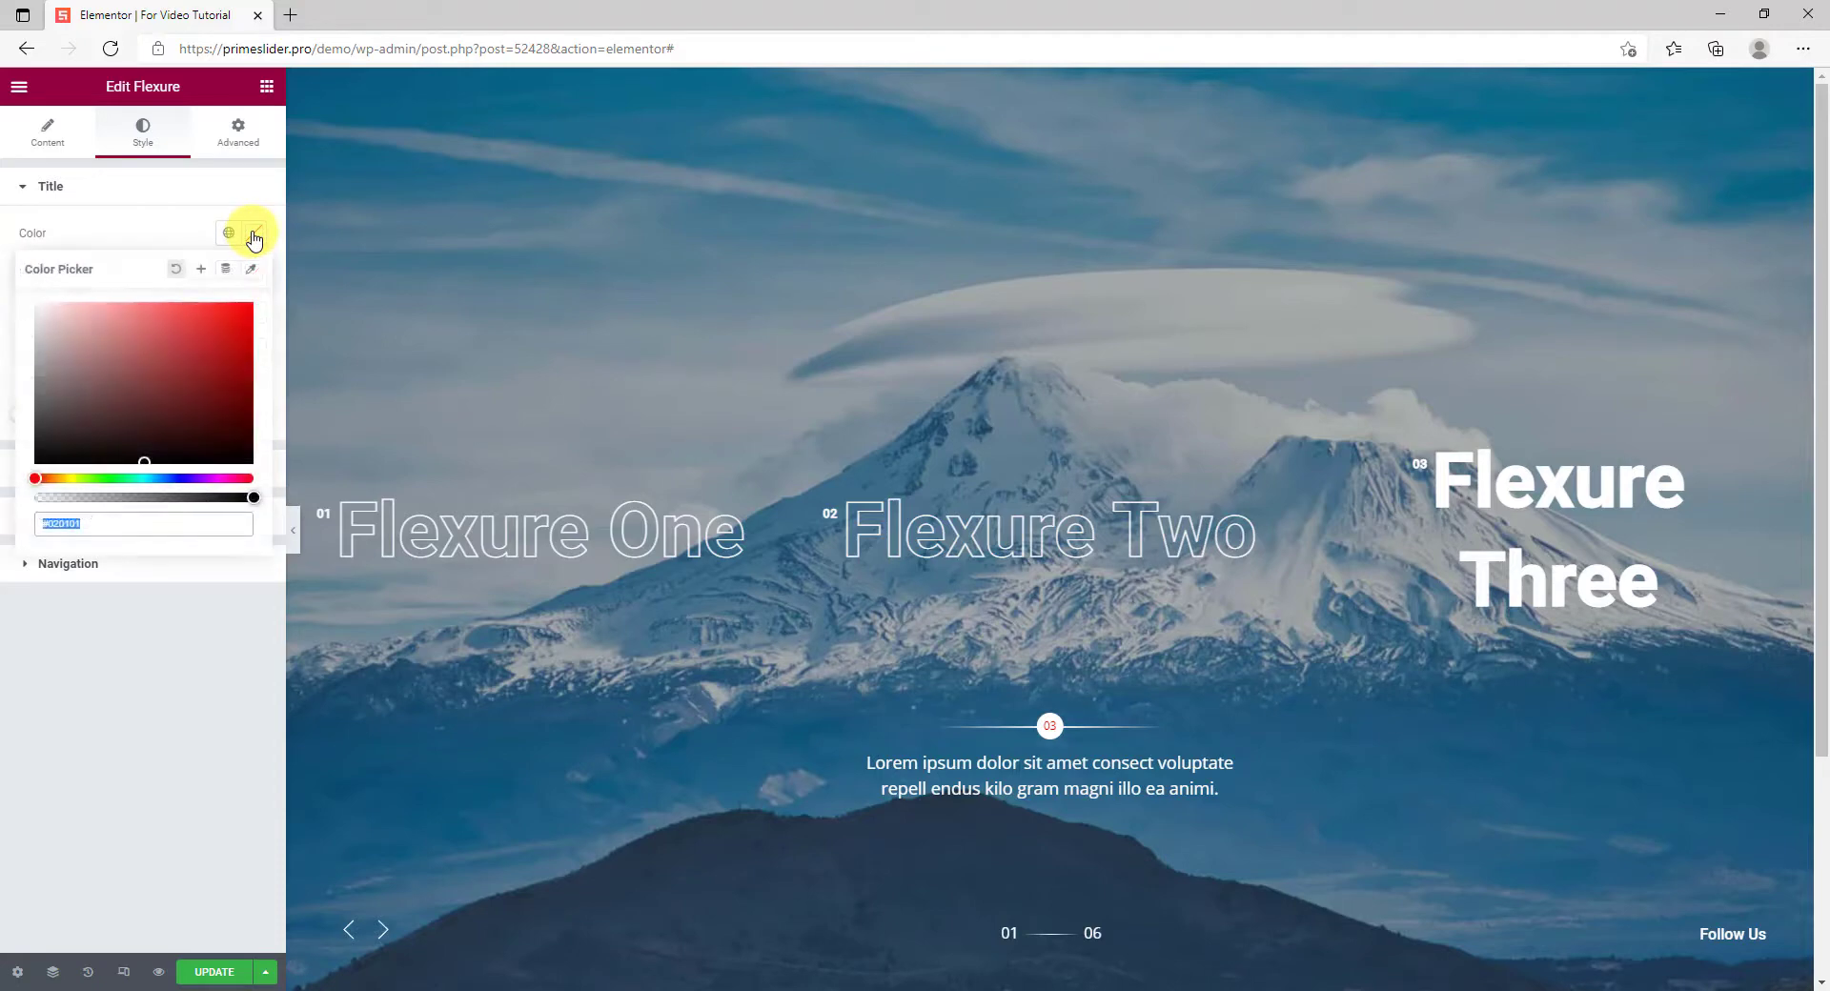
pyautogui.write('#FFE900')
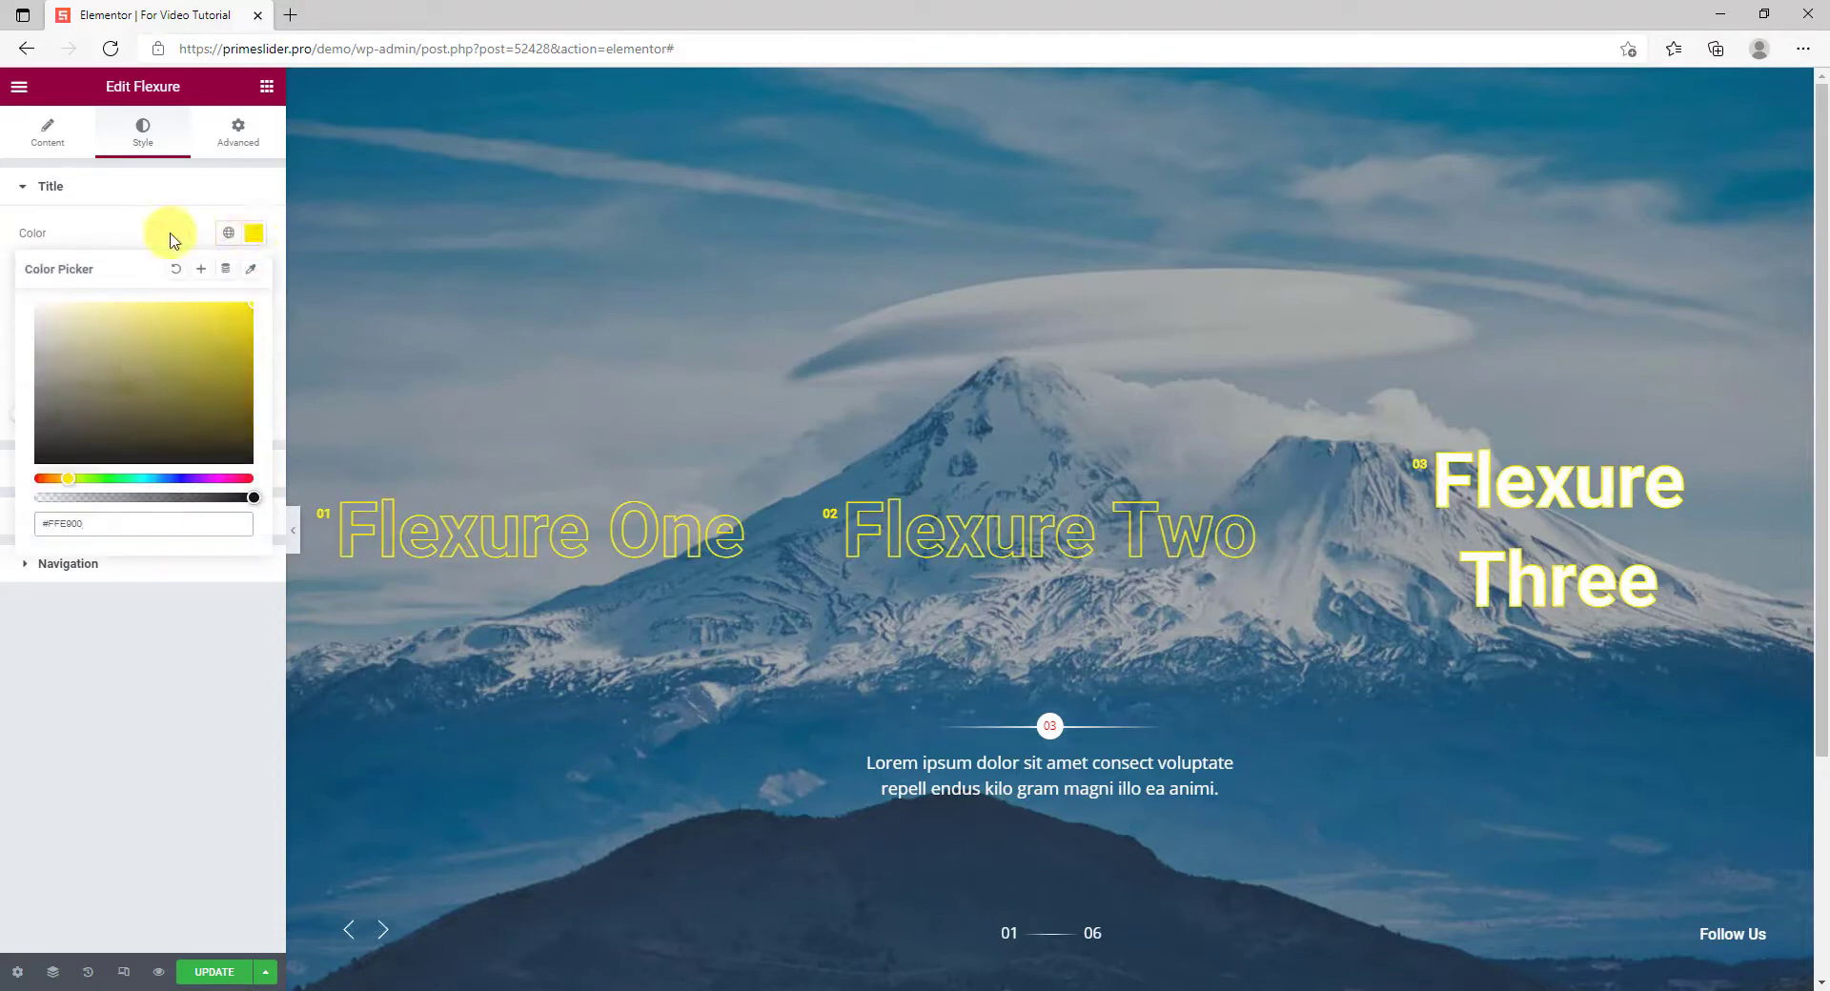
pyautogui.click(167, 238)
pyautogui.click(251, 276)
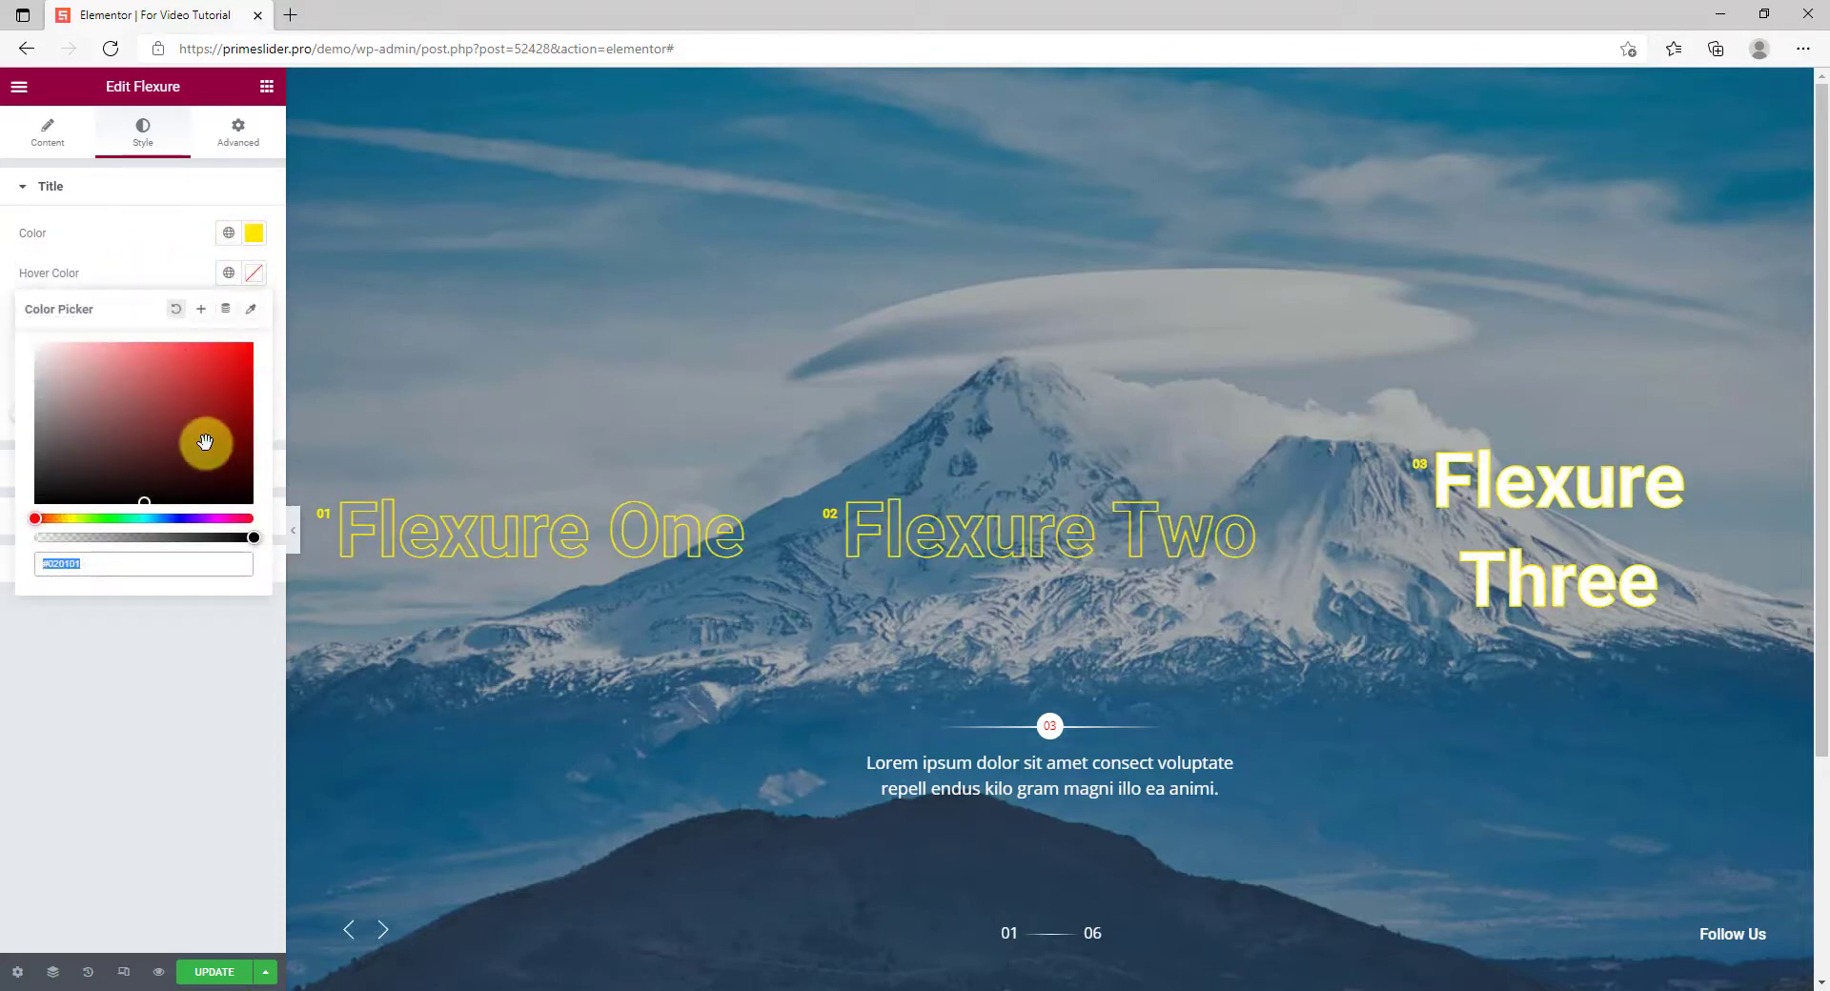
pyautogui.write('#FFE900')
pyautogui.click(163, 273)
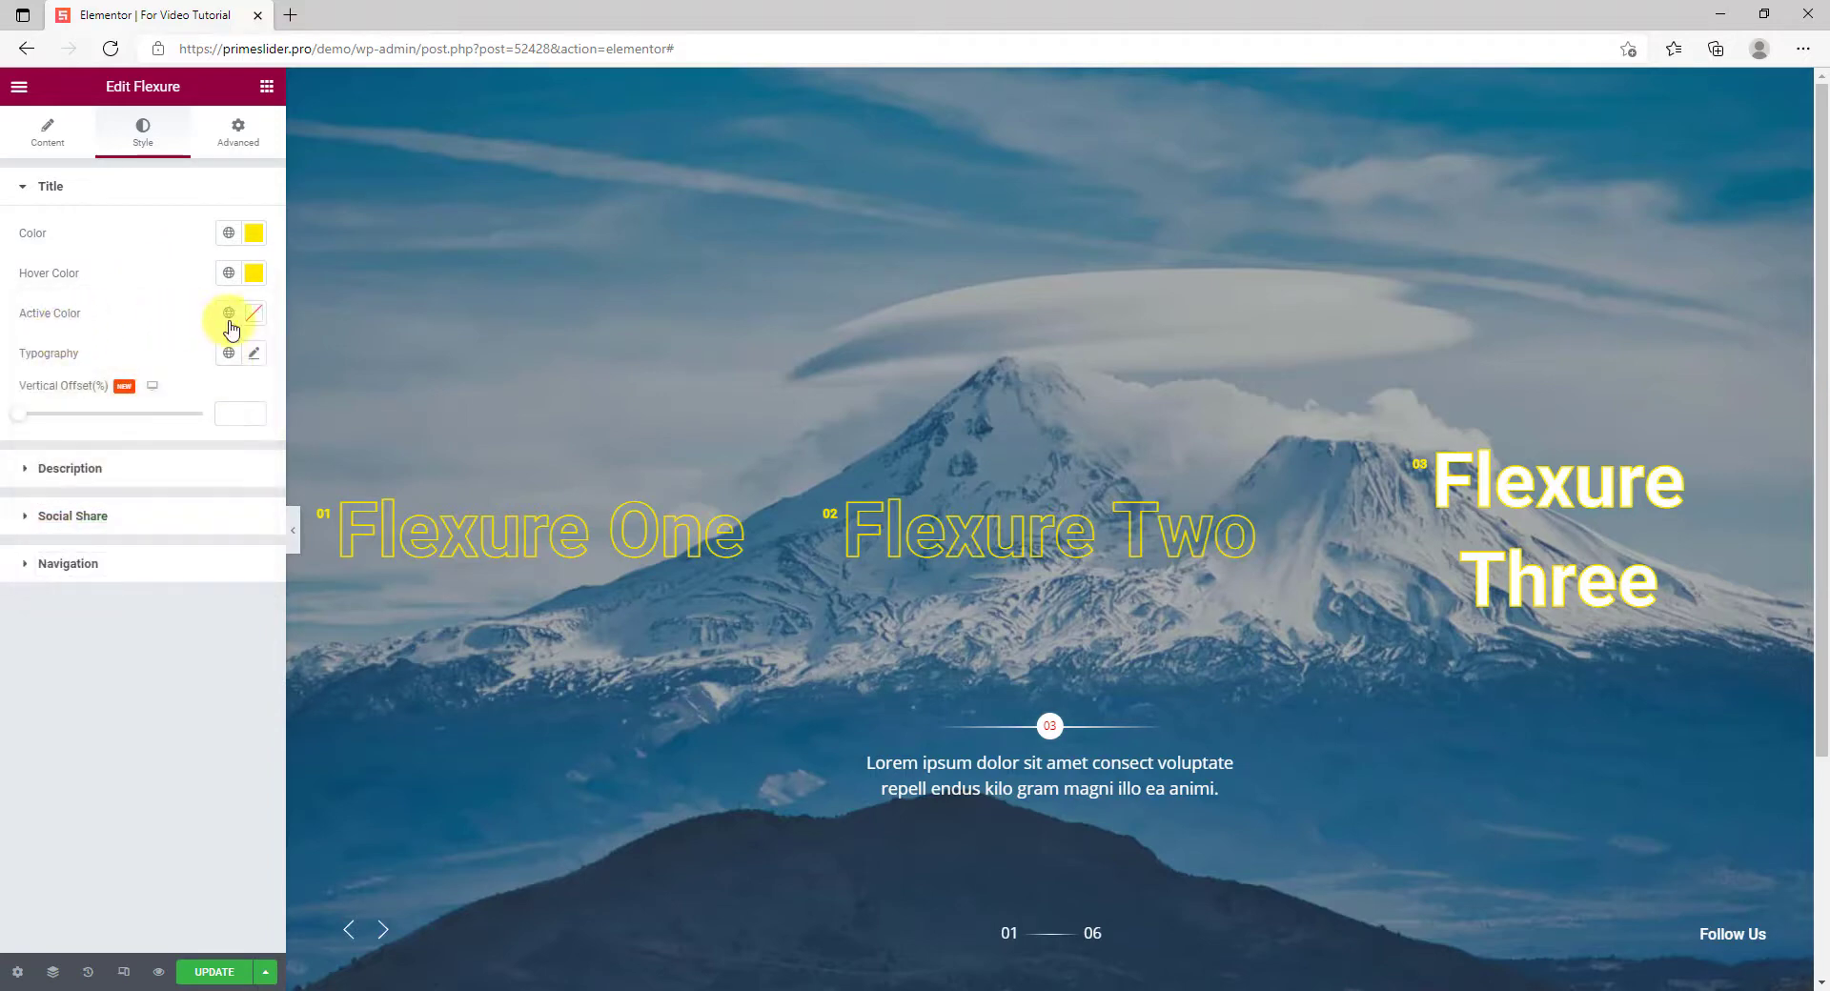
pyautogui.click(254, 312)
pyautogui.click(134, 300)
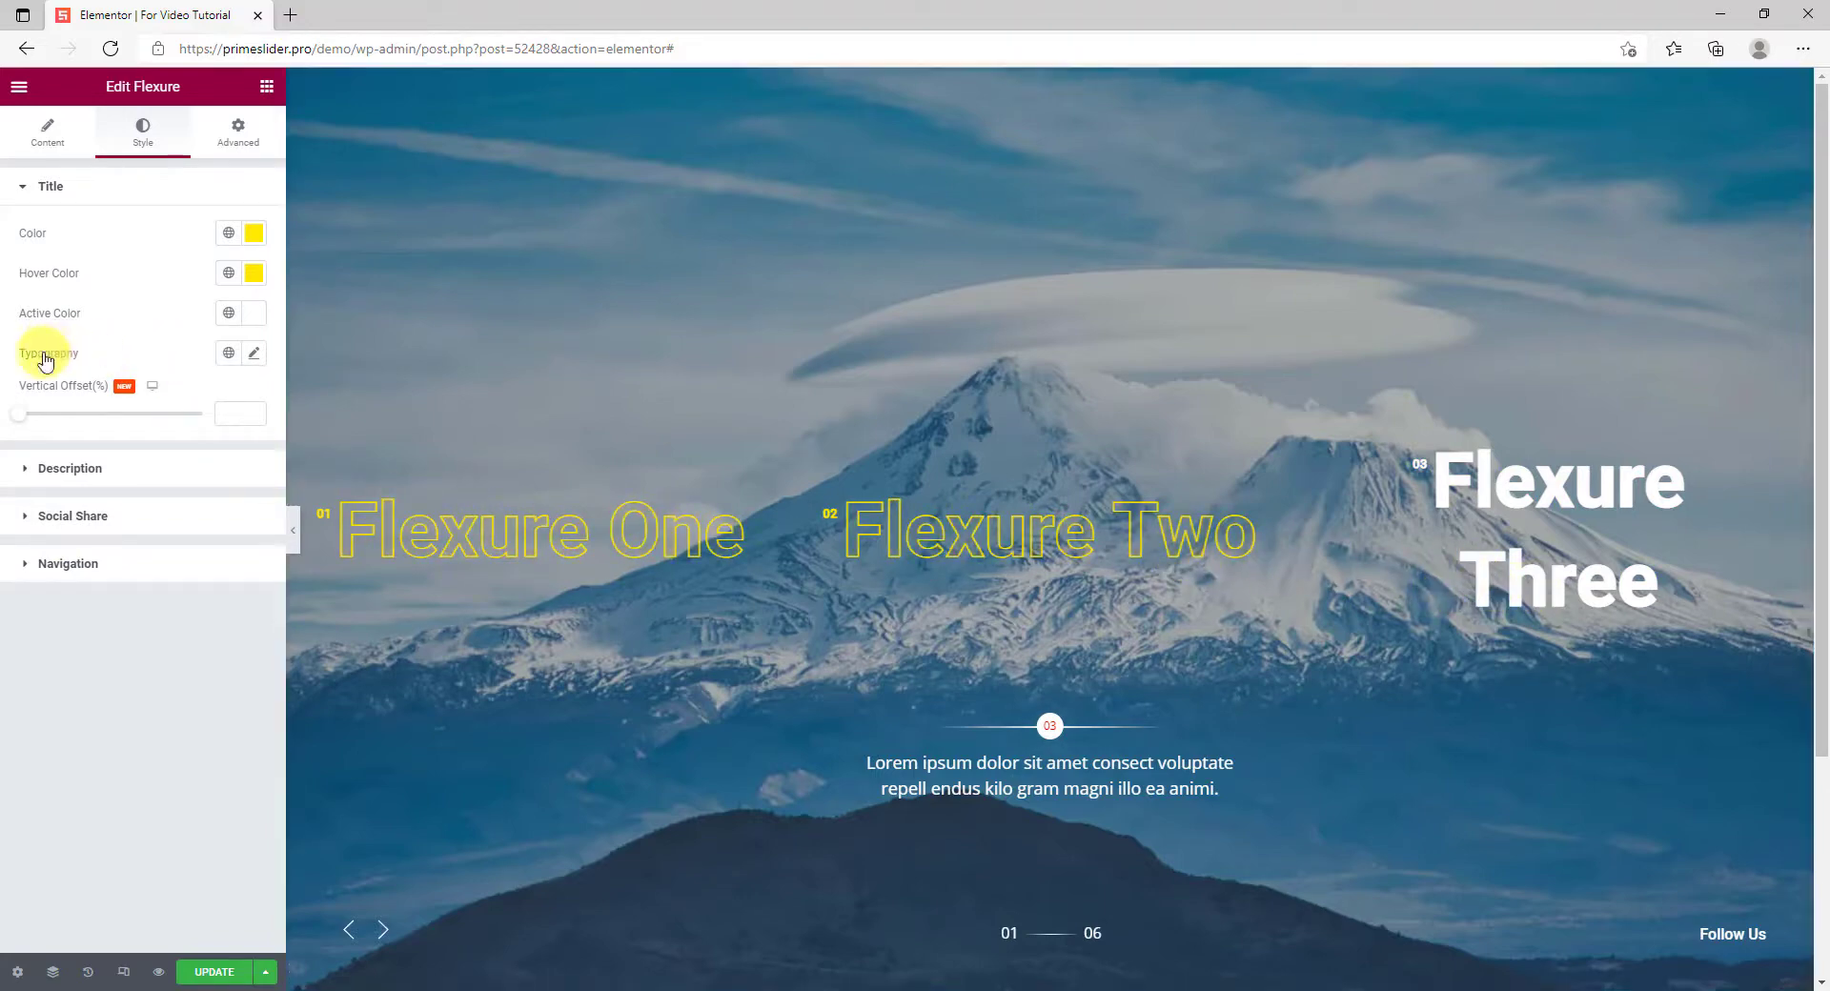
# - Enlarge the title font size to 74 and set the vertical offset to 50%
pyautogui.click(253, 353)
pyautogui.click(52, 513)
pyautogui.moveTo(52, 513); pyautogui.dragTo(94, 514)
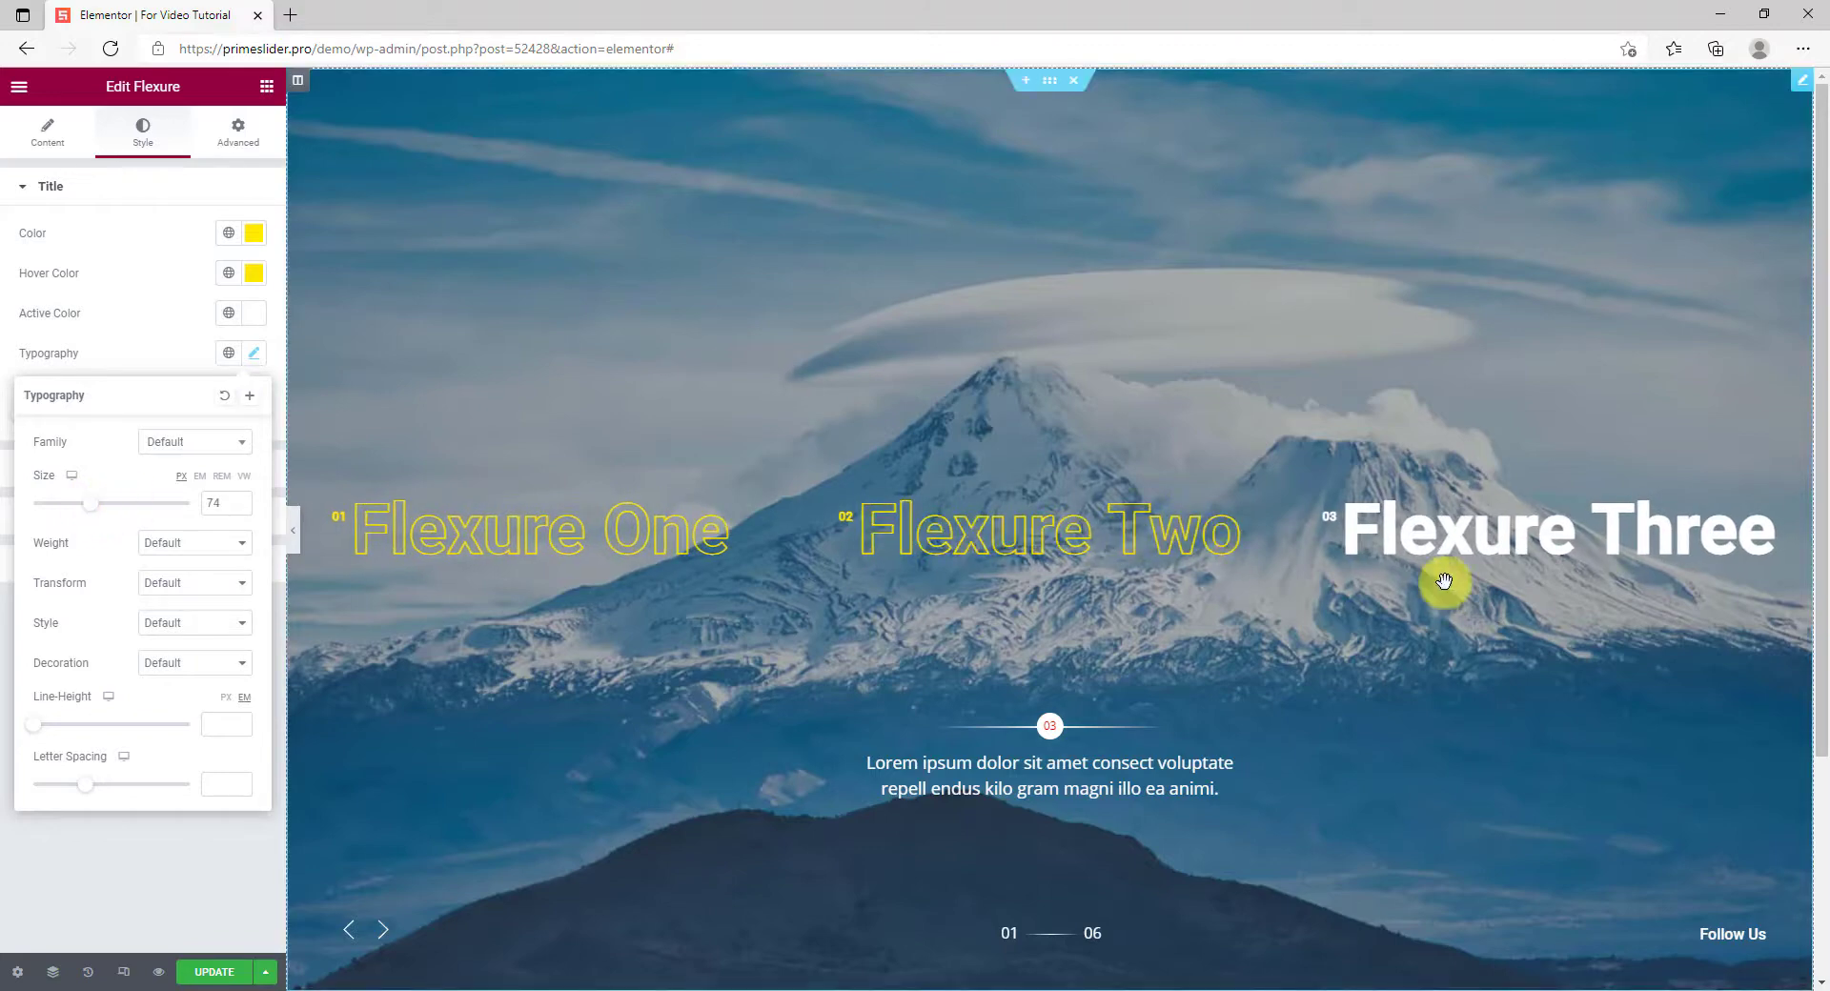
pyautogui.click(166, 354)
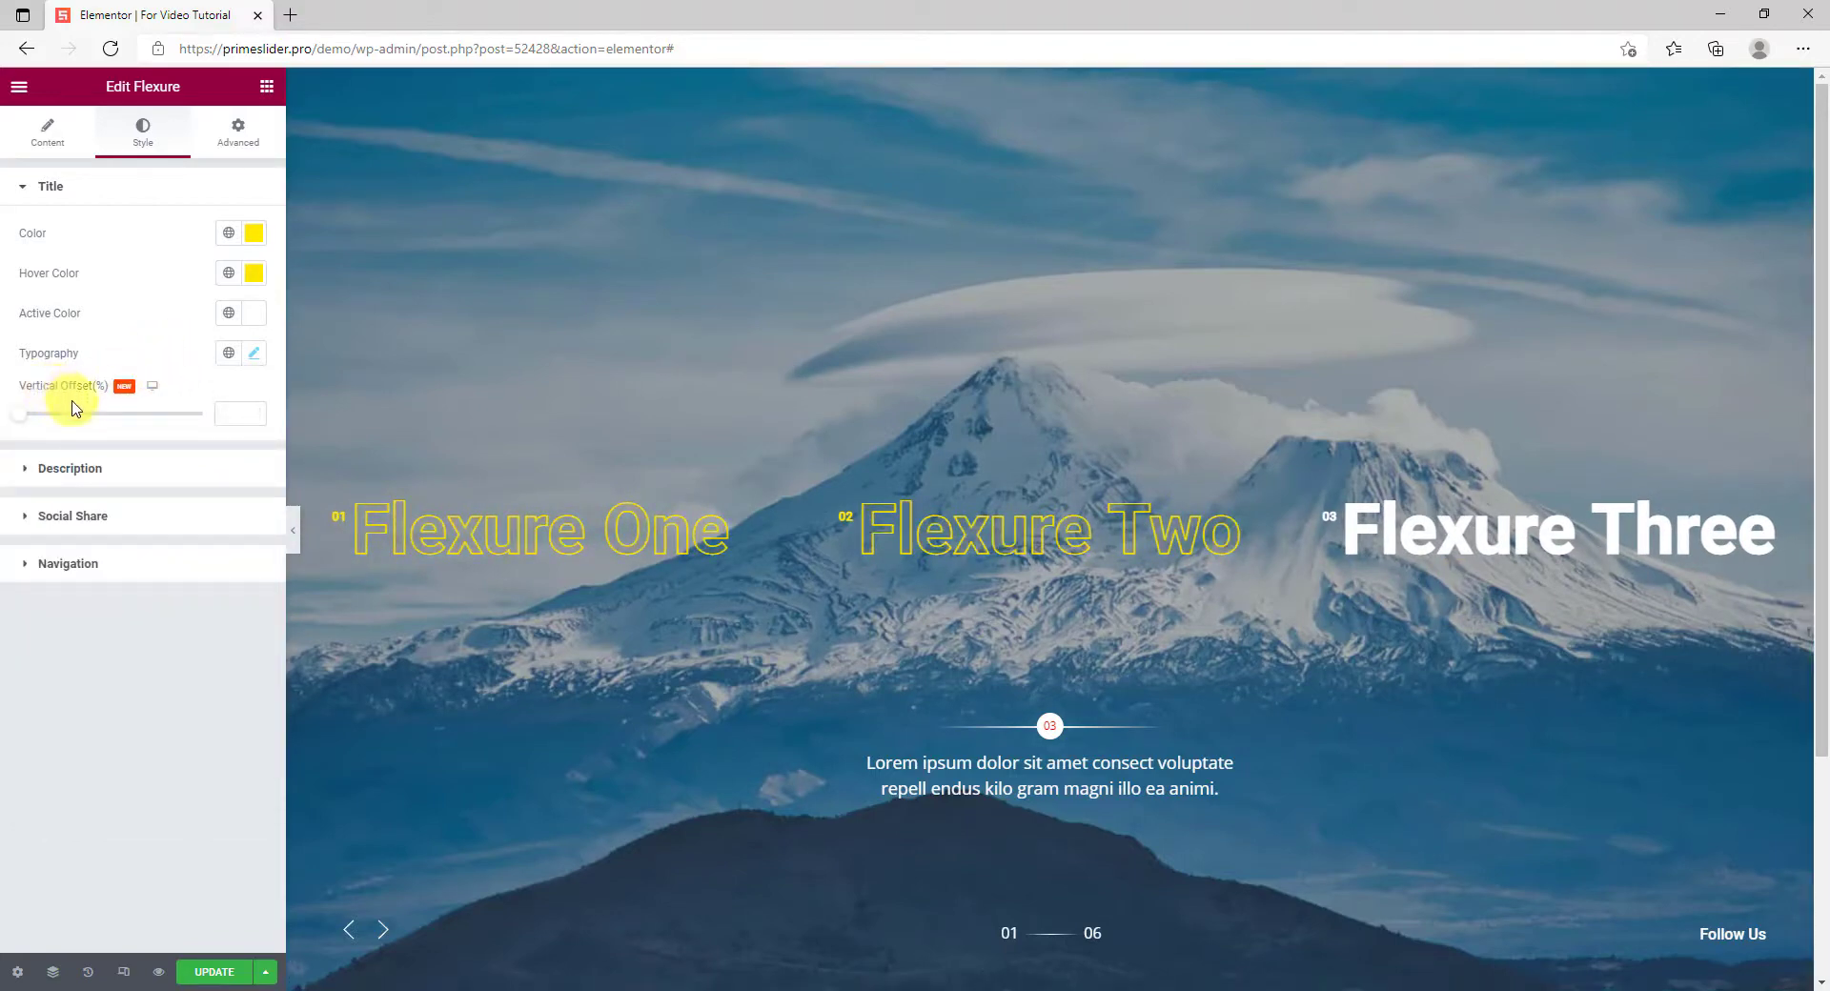
pyautogui.moveTo(19, 420); pyautogui.dragTo(40, 422)
pyautogui.moveTo(109, 433)
pyautogui.mouseDown()
pyautogui.moveTo(156, 429)
pyautogui.moveTo(49, 416)
pyautogui.moveTo(116, 426)
pyautogui.mouseUp()
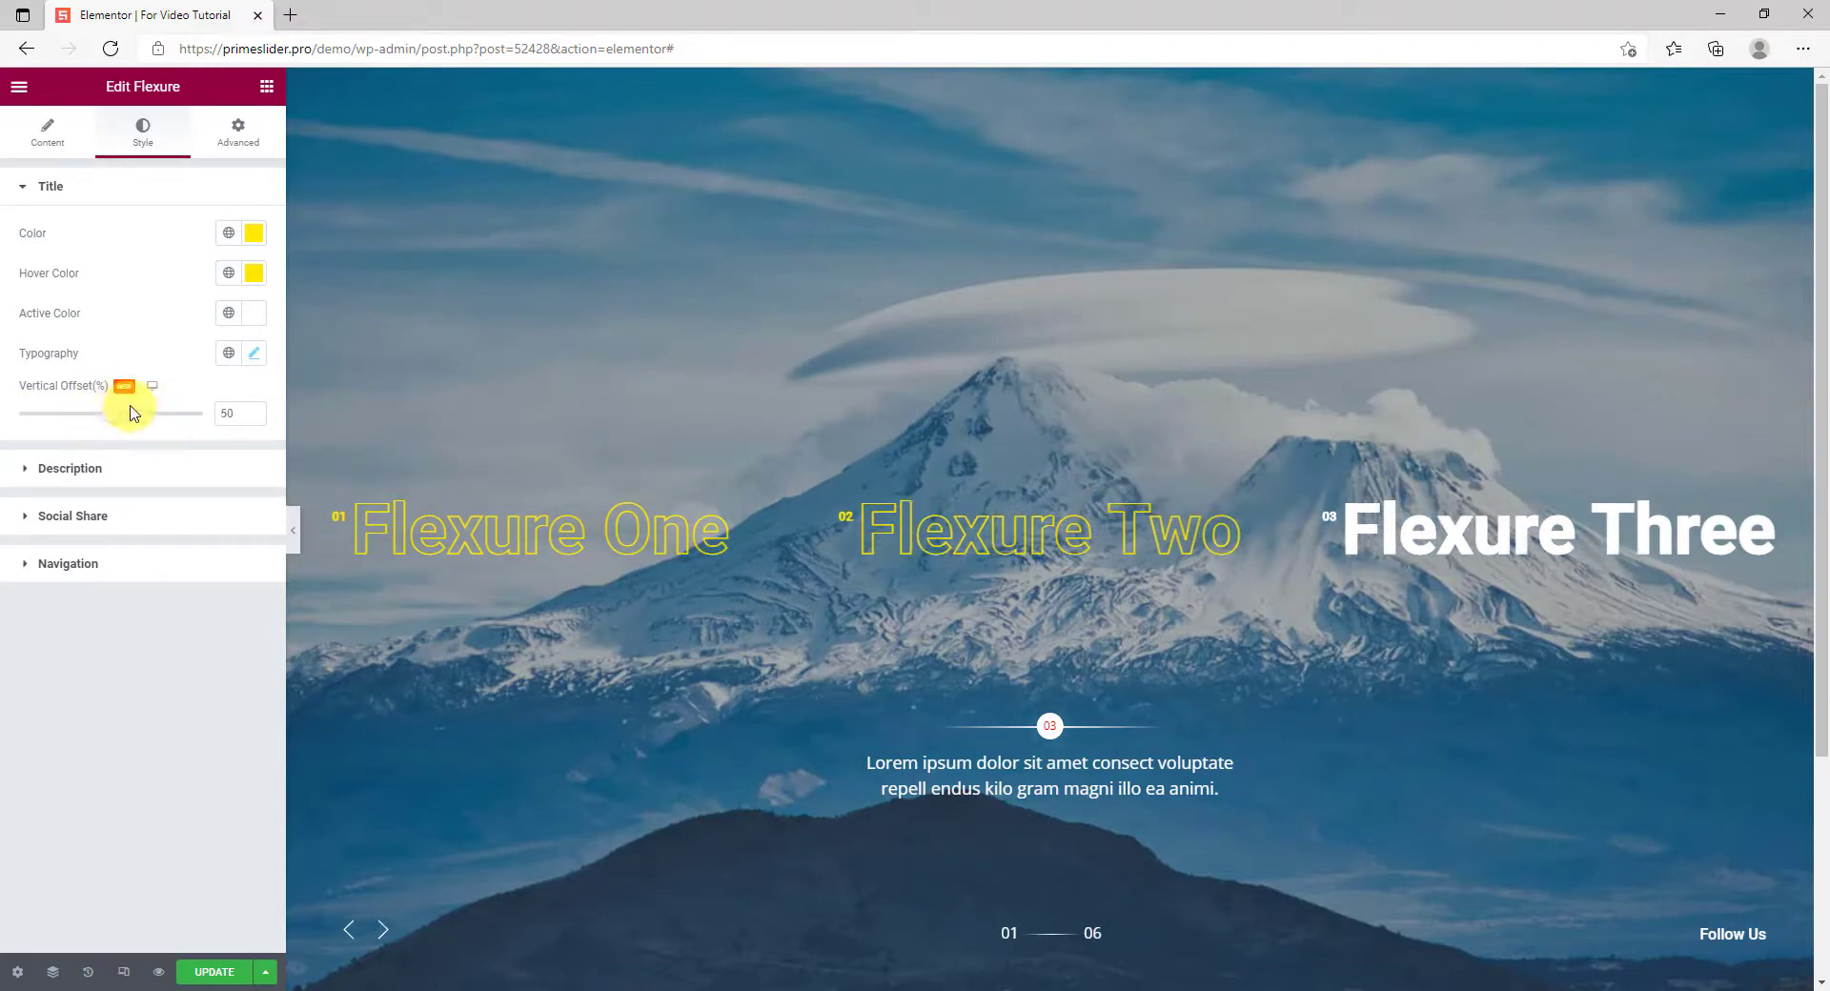
# - Set the Description style width to 572 so the text spans two lines
pyautogui.click(109, 473)
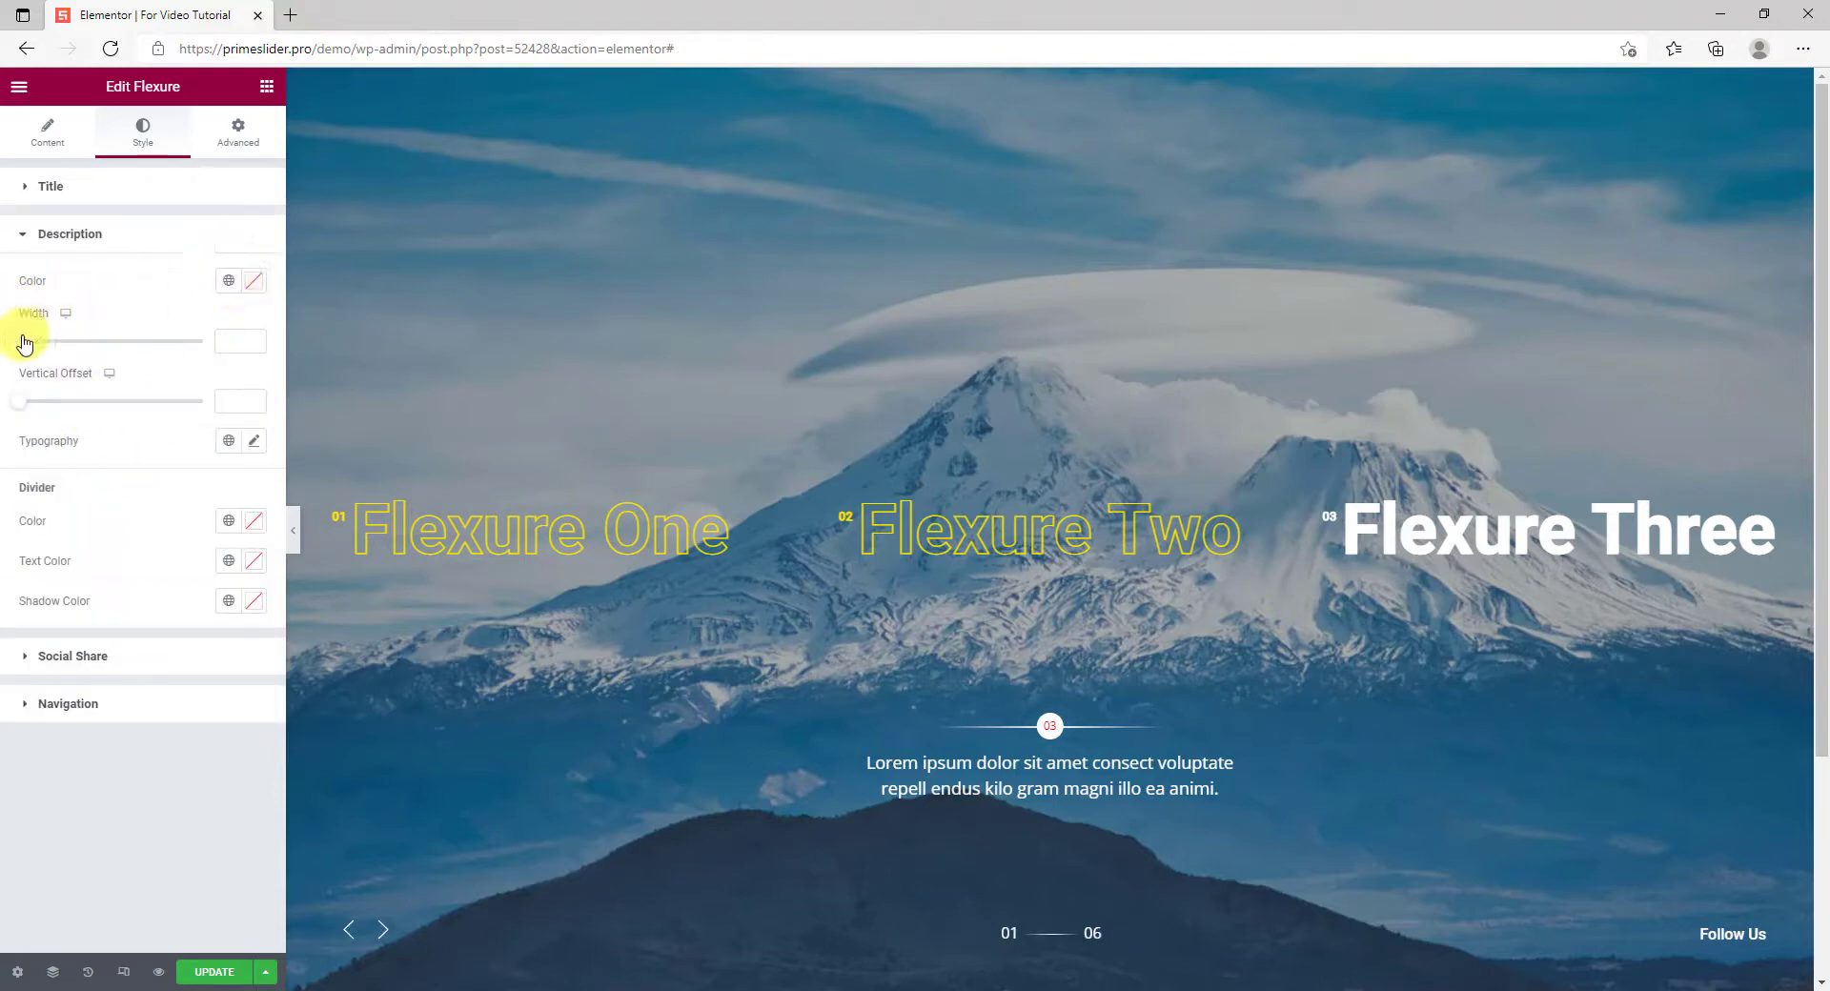
pyautogui.moveTo(20, 346); pyautogui.dragTo(102, 353)
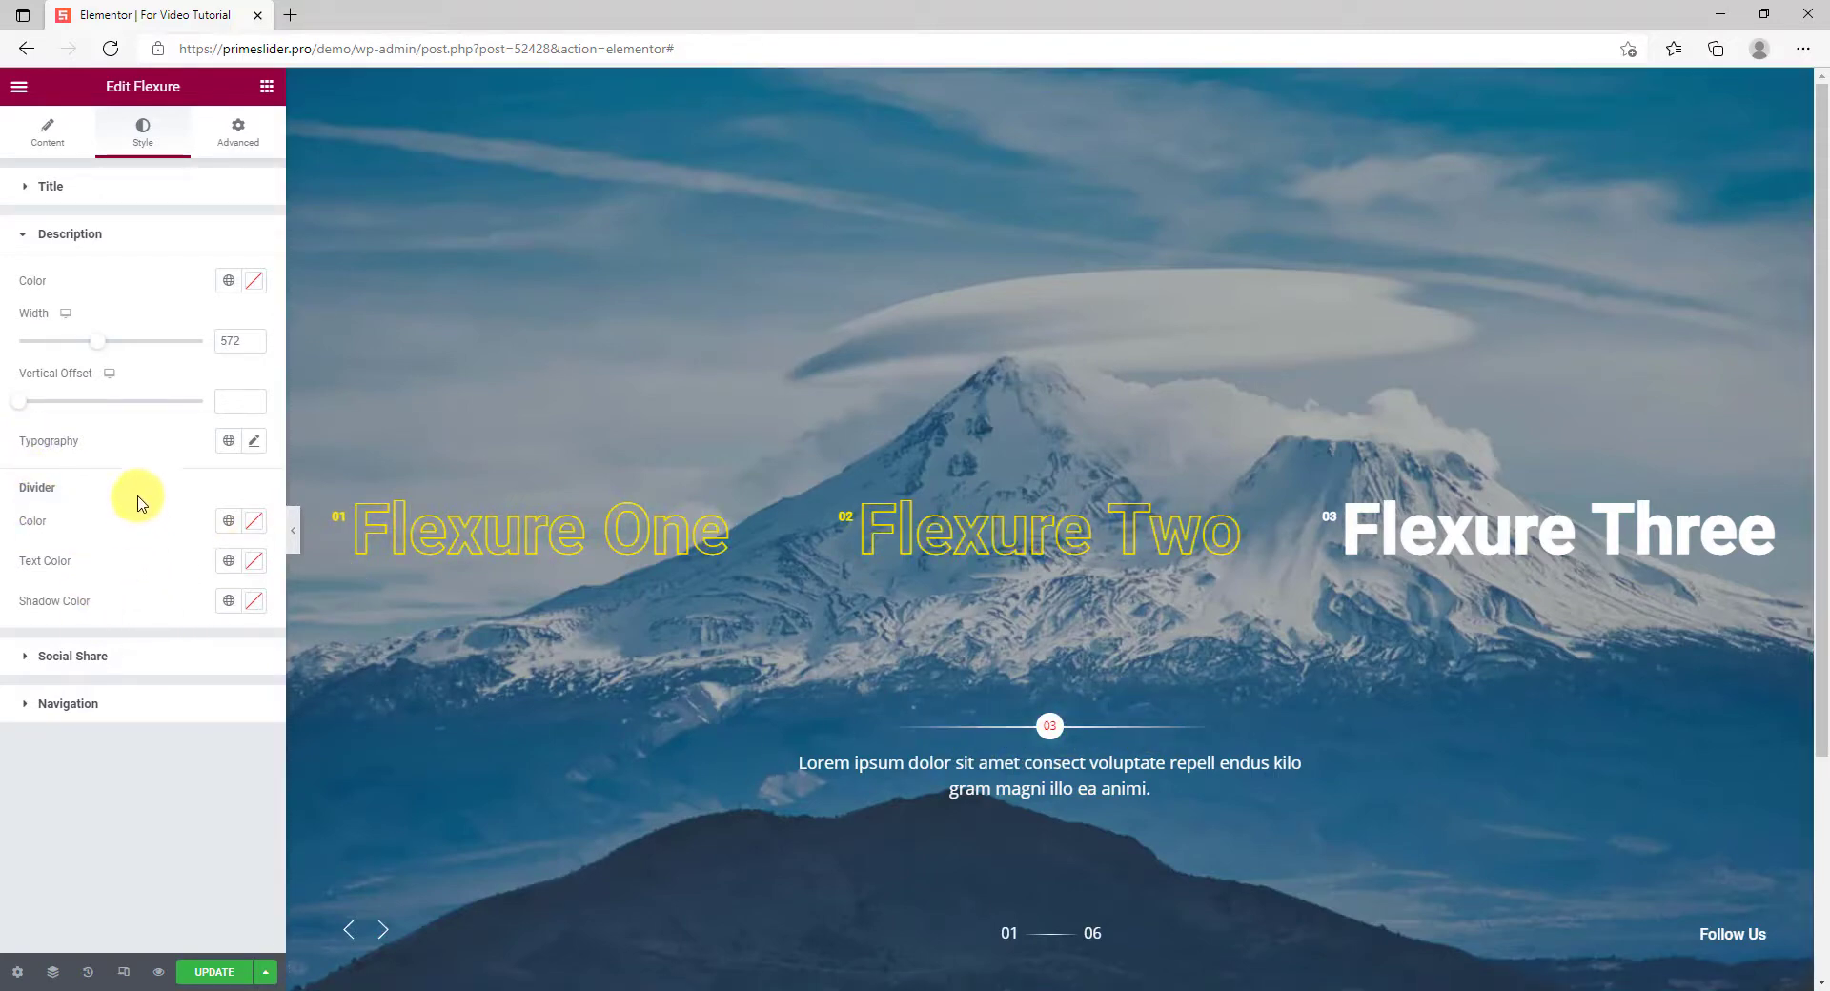
pyautogui.click(105, 667)
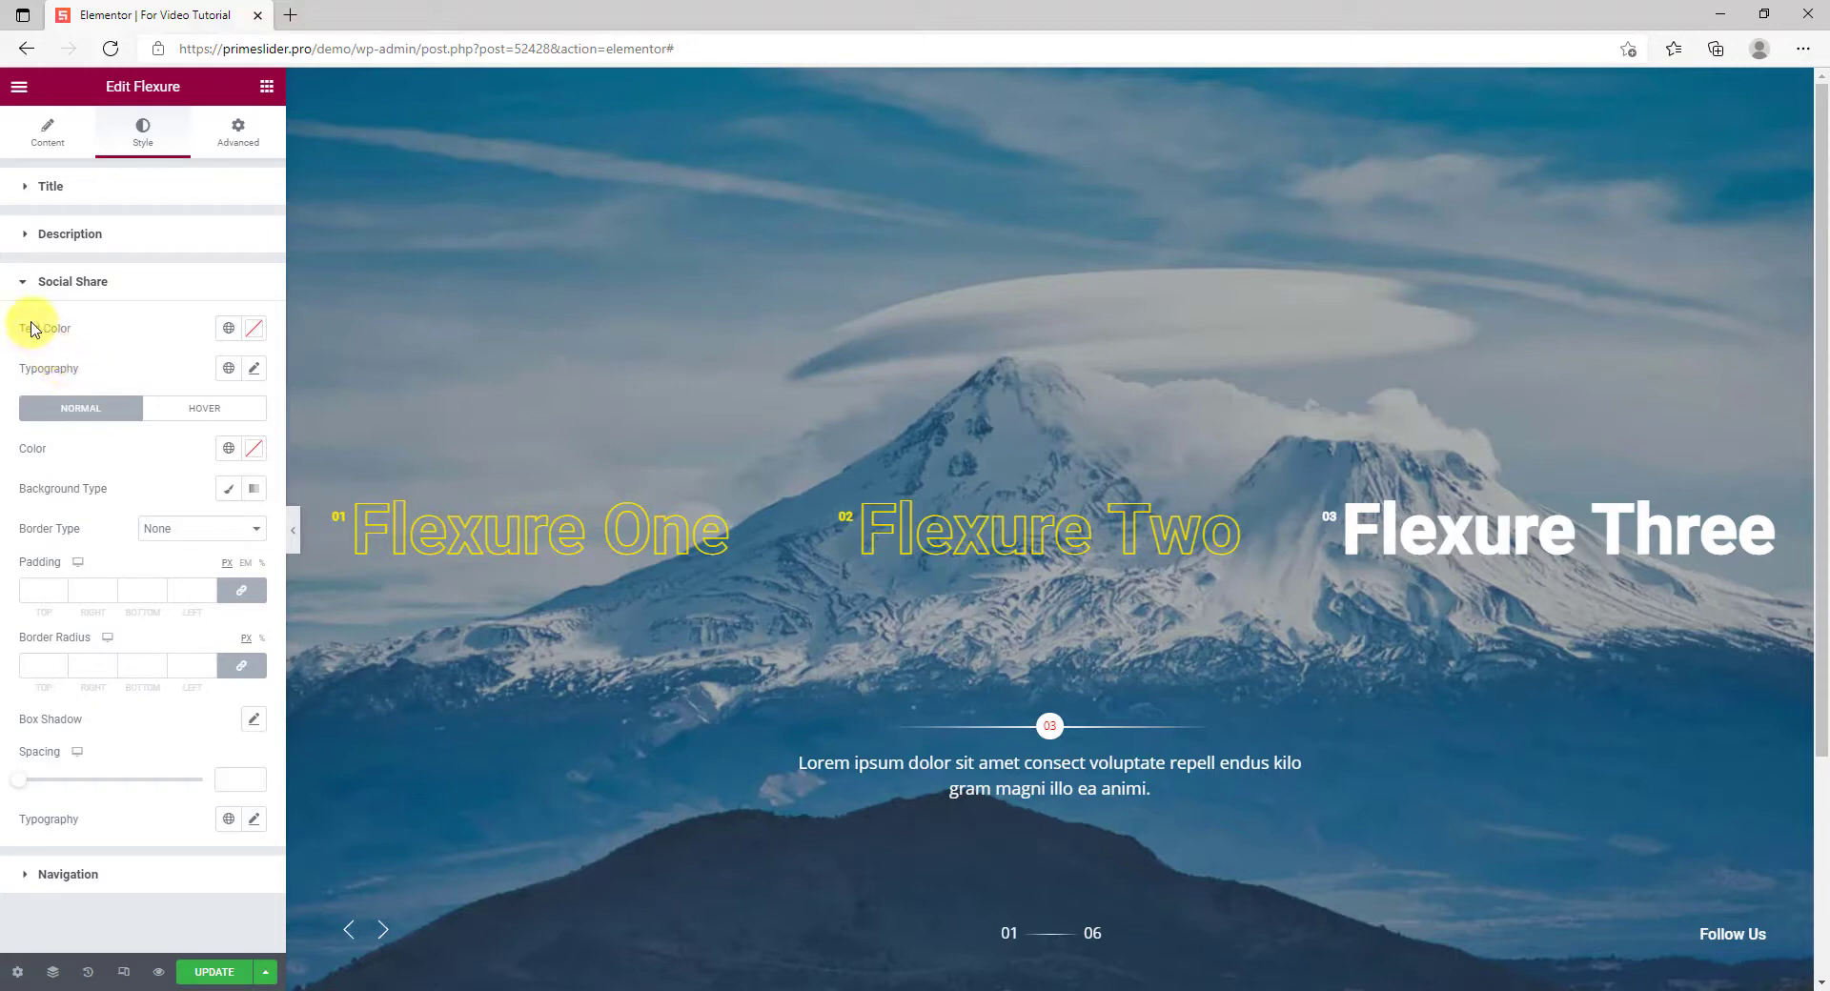
# - Set the Social Share hover colour to yellow #FFE900
pyautogui.click(206, 409)
pyautogui.click(254, 449)
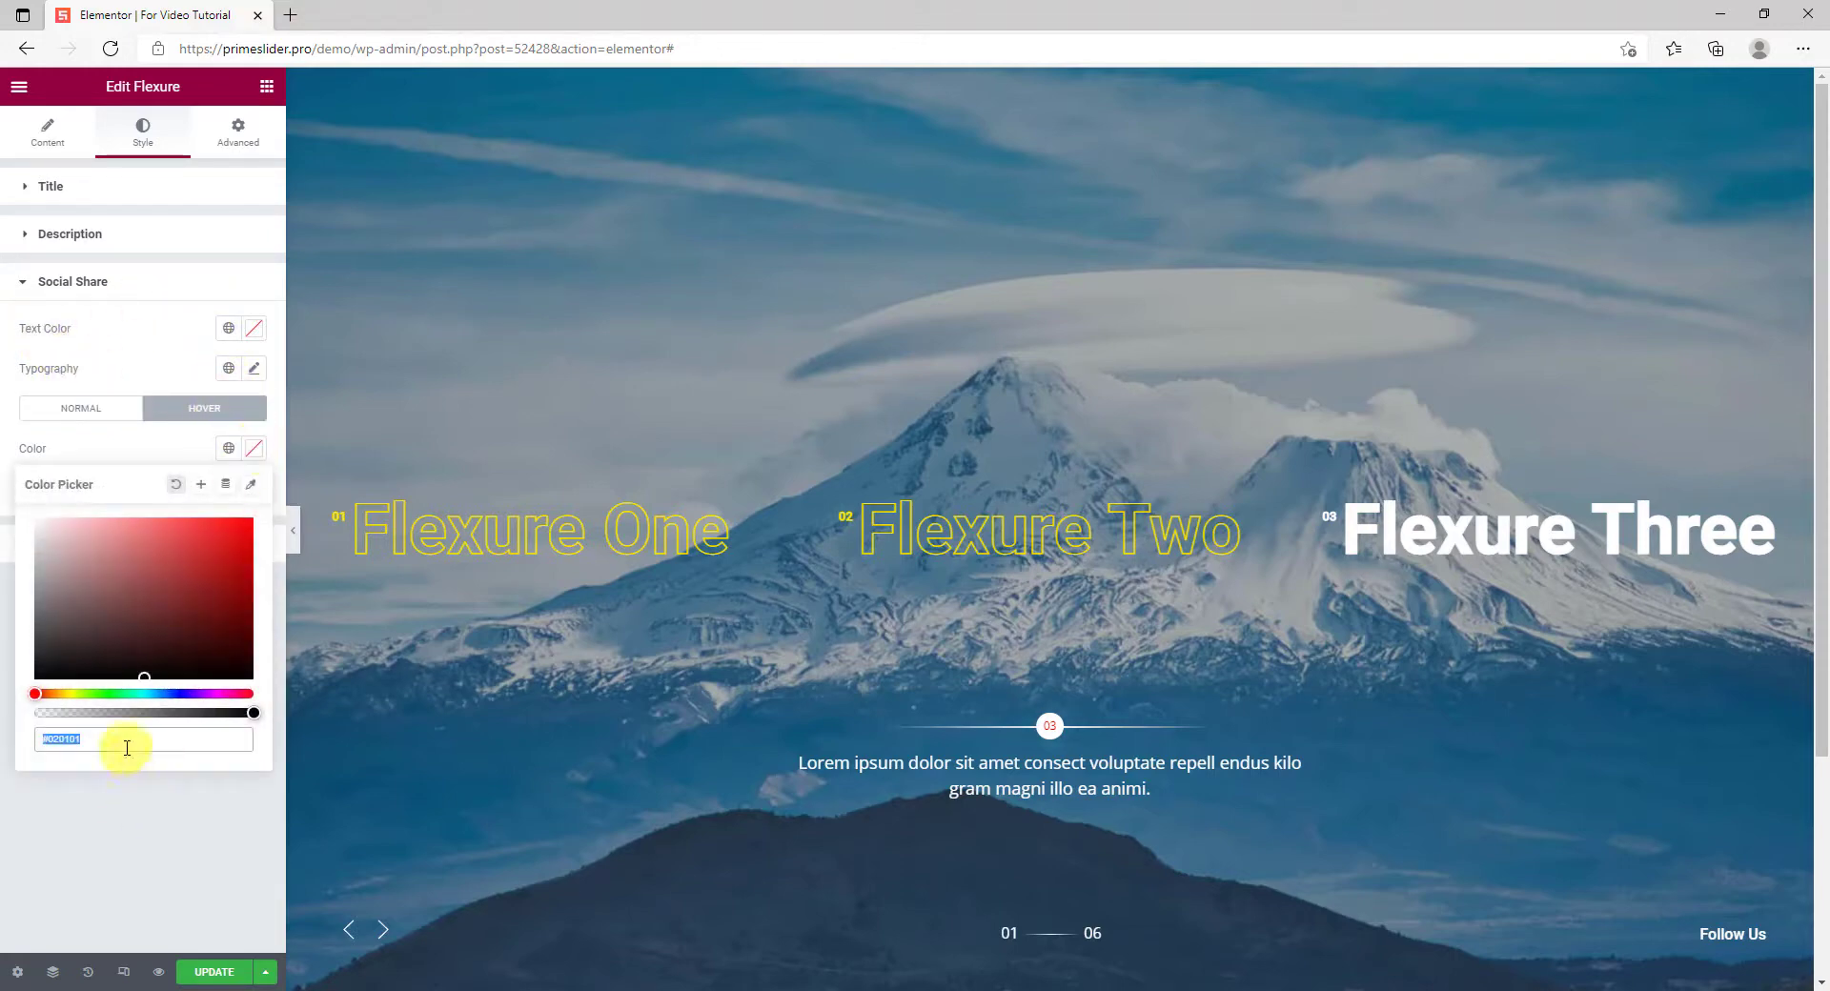
pyautogui.hotkey('ctrl', 'v')
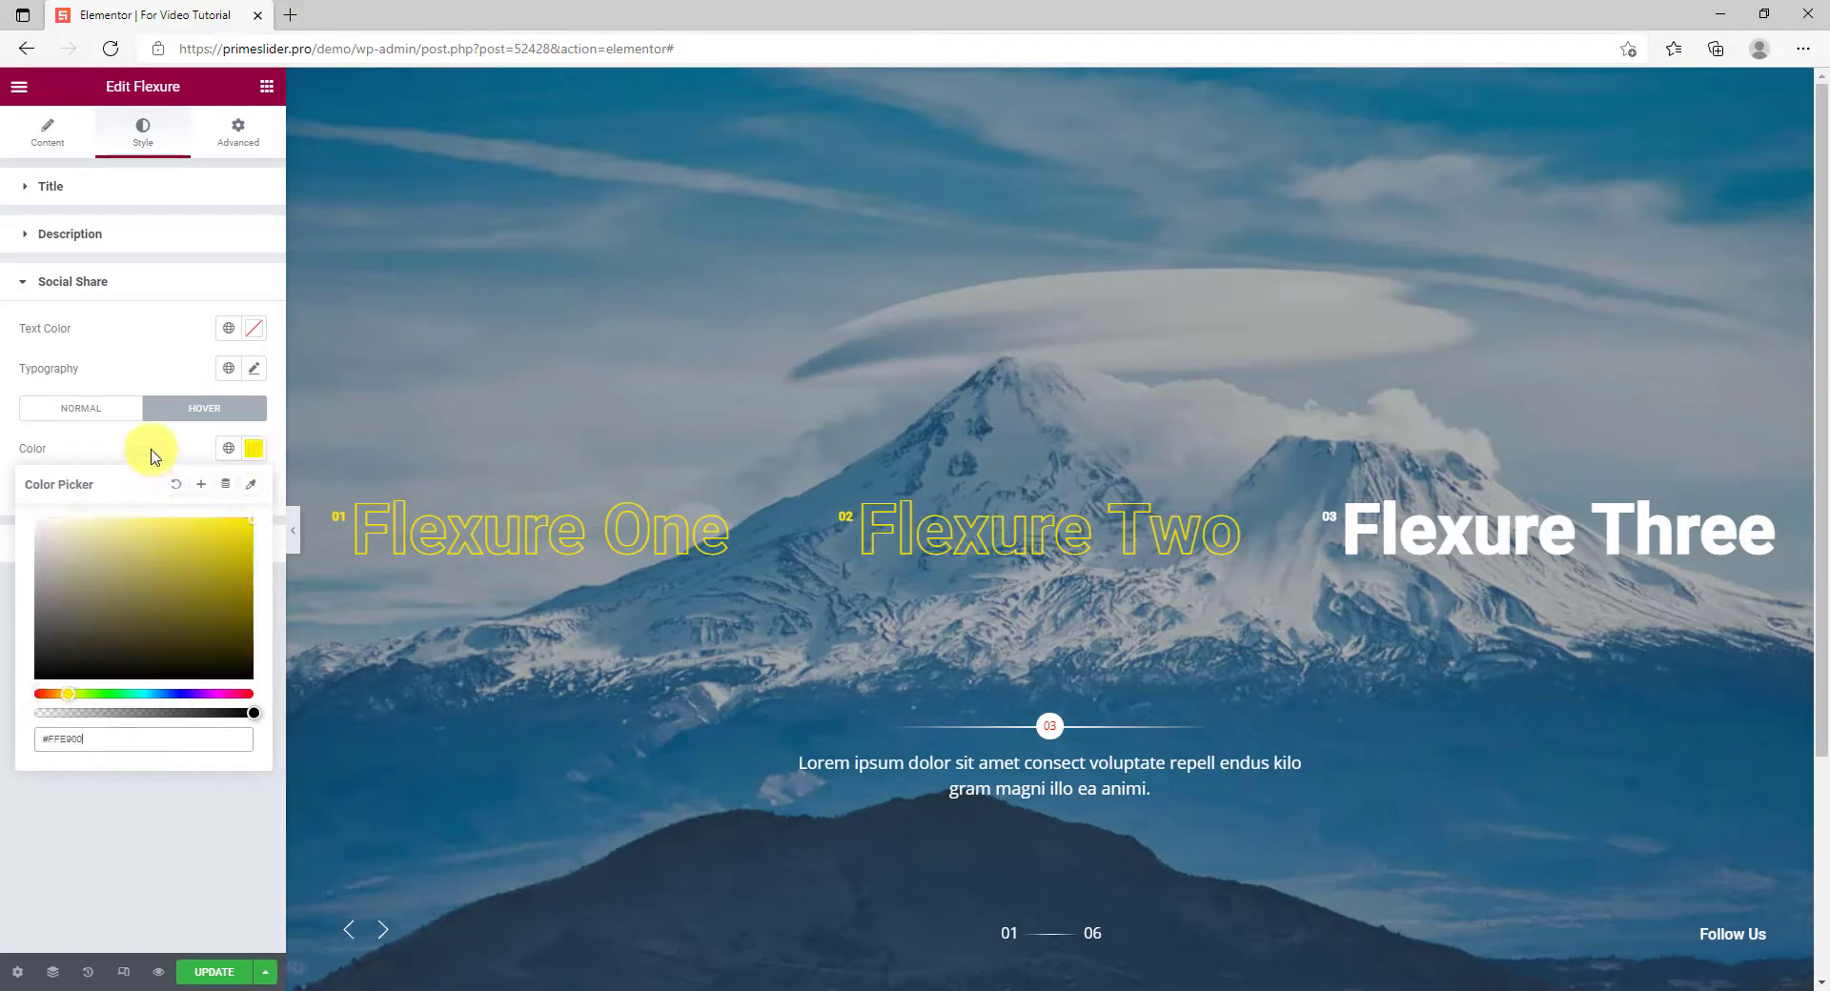
pyautogui.click(151, 449)
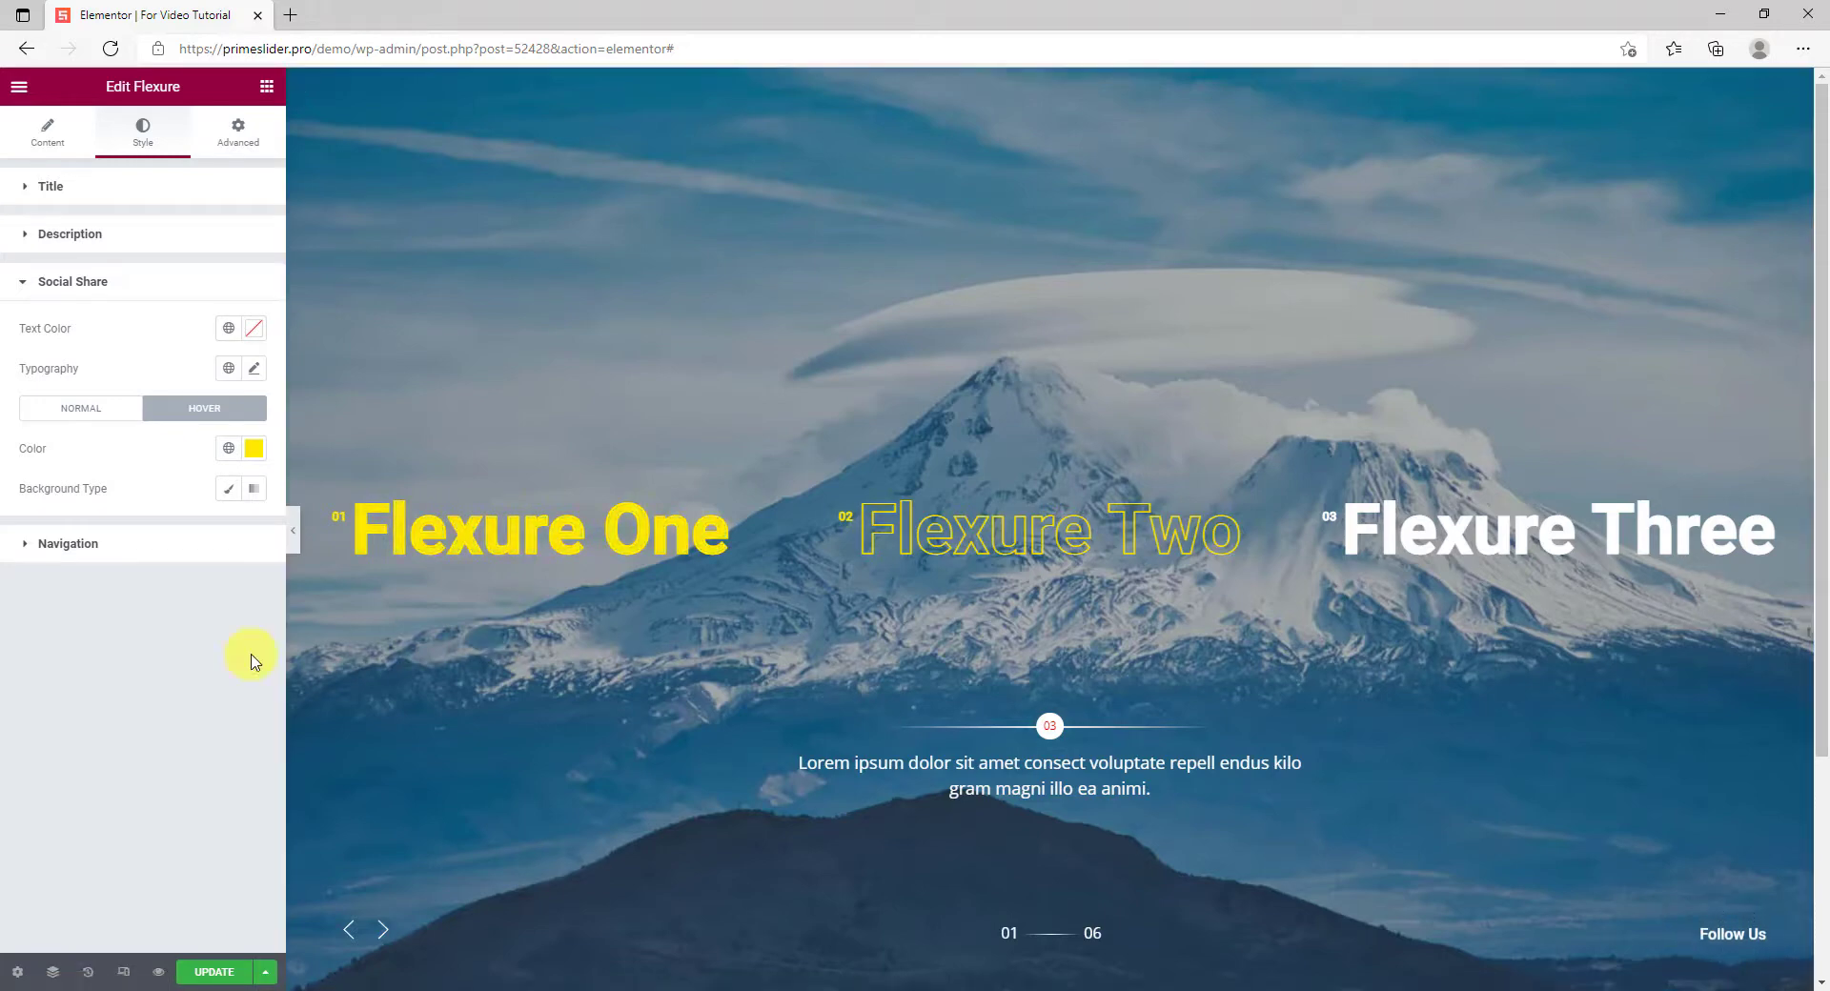
pyautogui.click(123, 552)
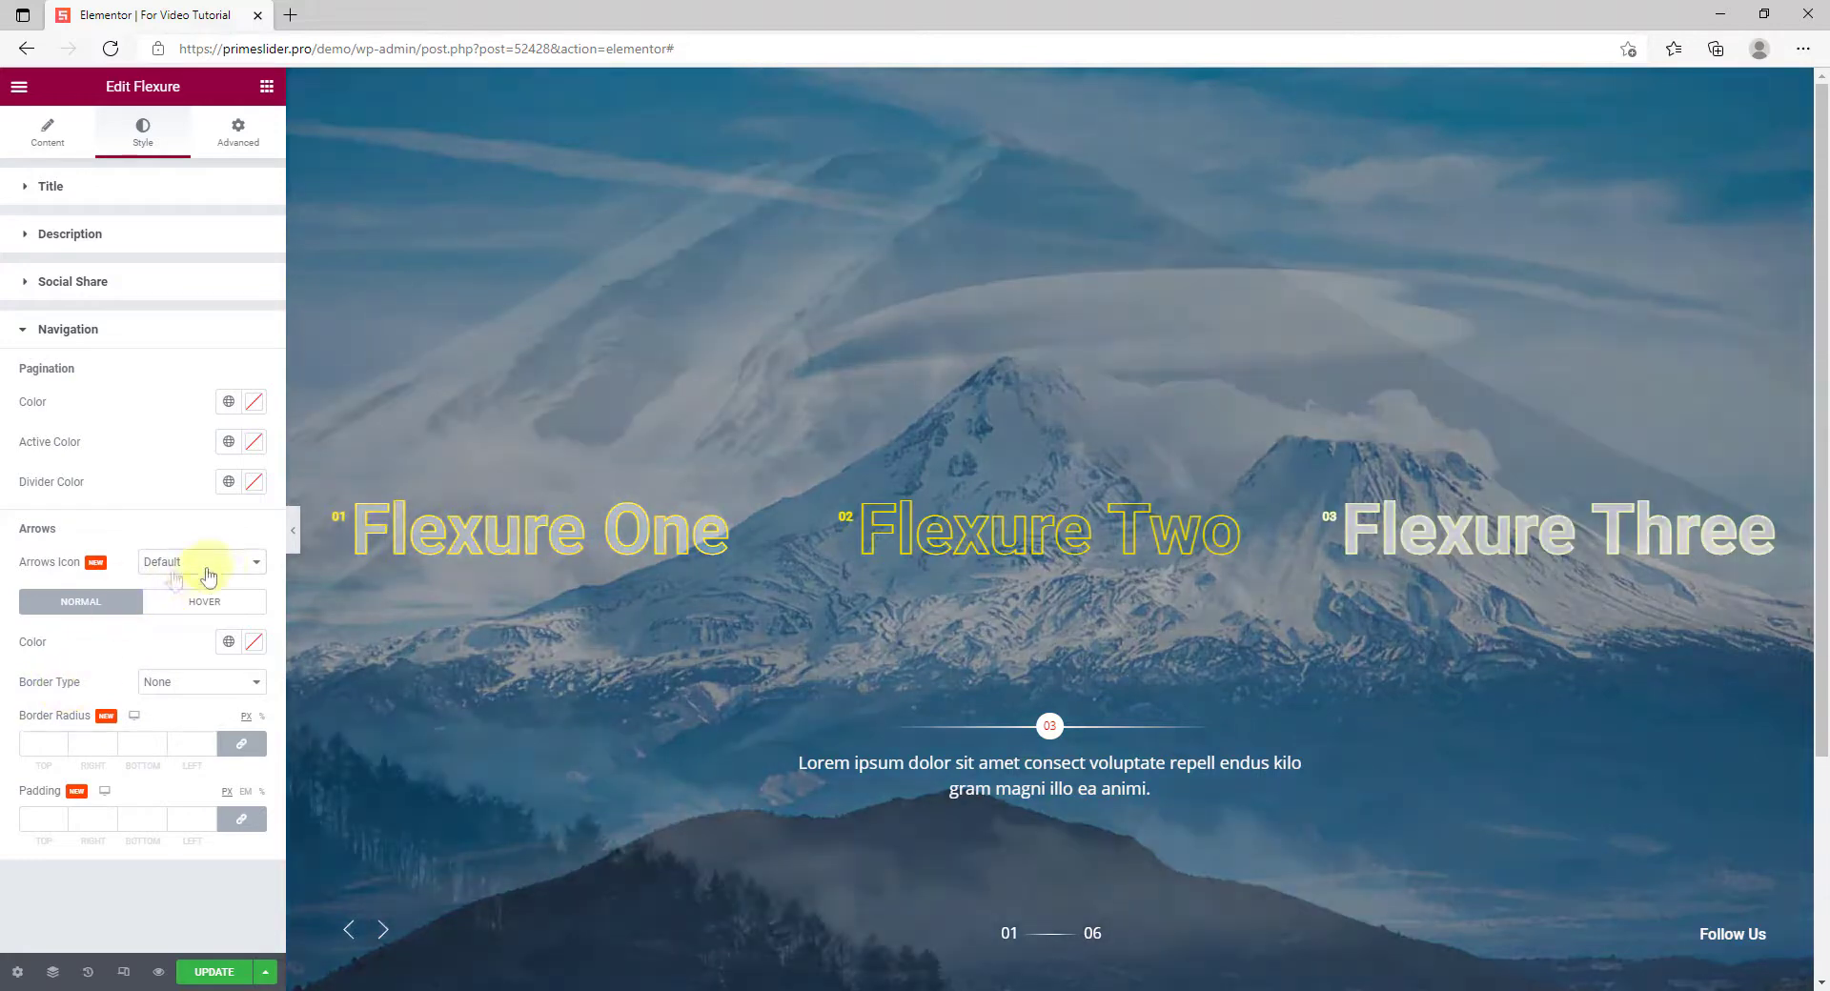
# - Set the Flexure slider's navigation Arrows Icon to Style 9
pyautogui.click(196, 563)
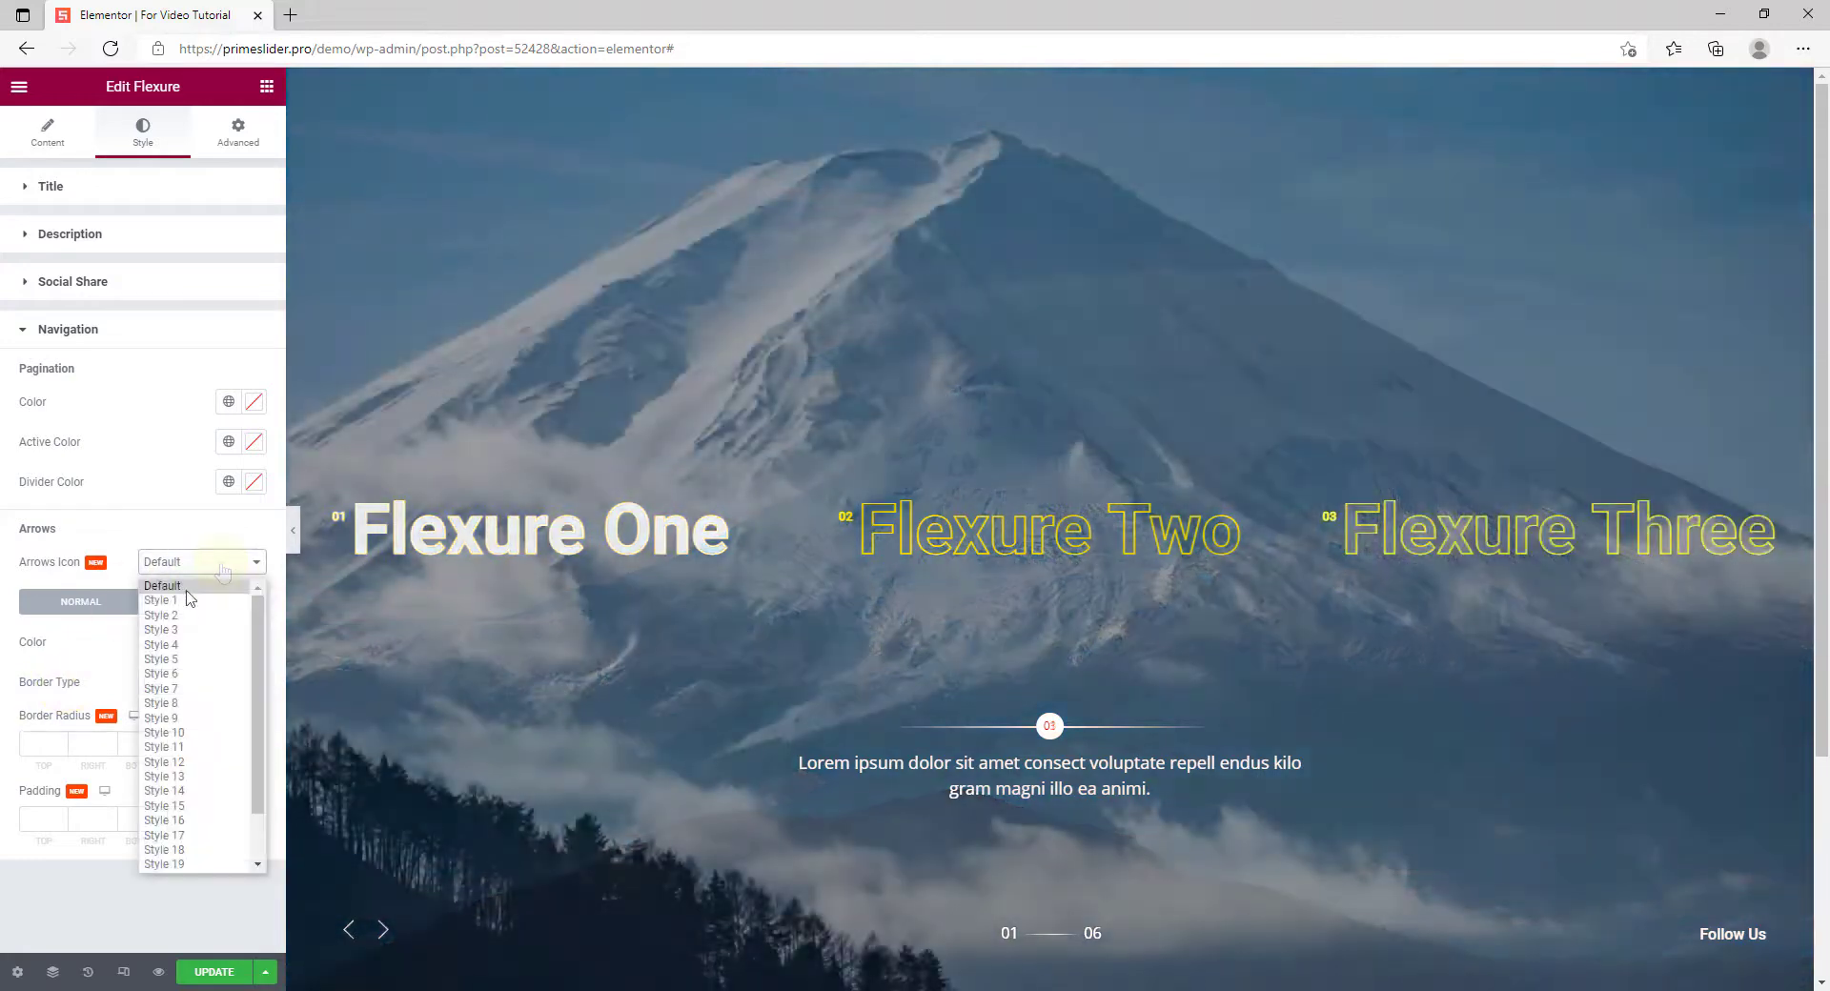
pyautogui.scroll(-2, 214, 829)
pyautogui.scroll(2, 219, 757)
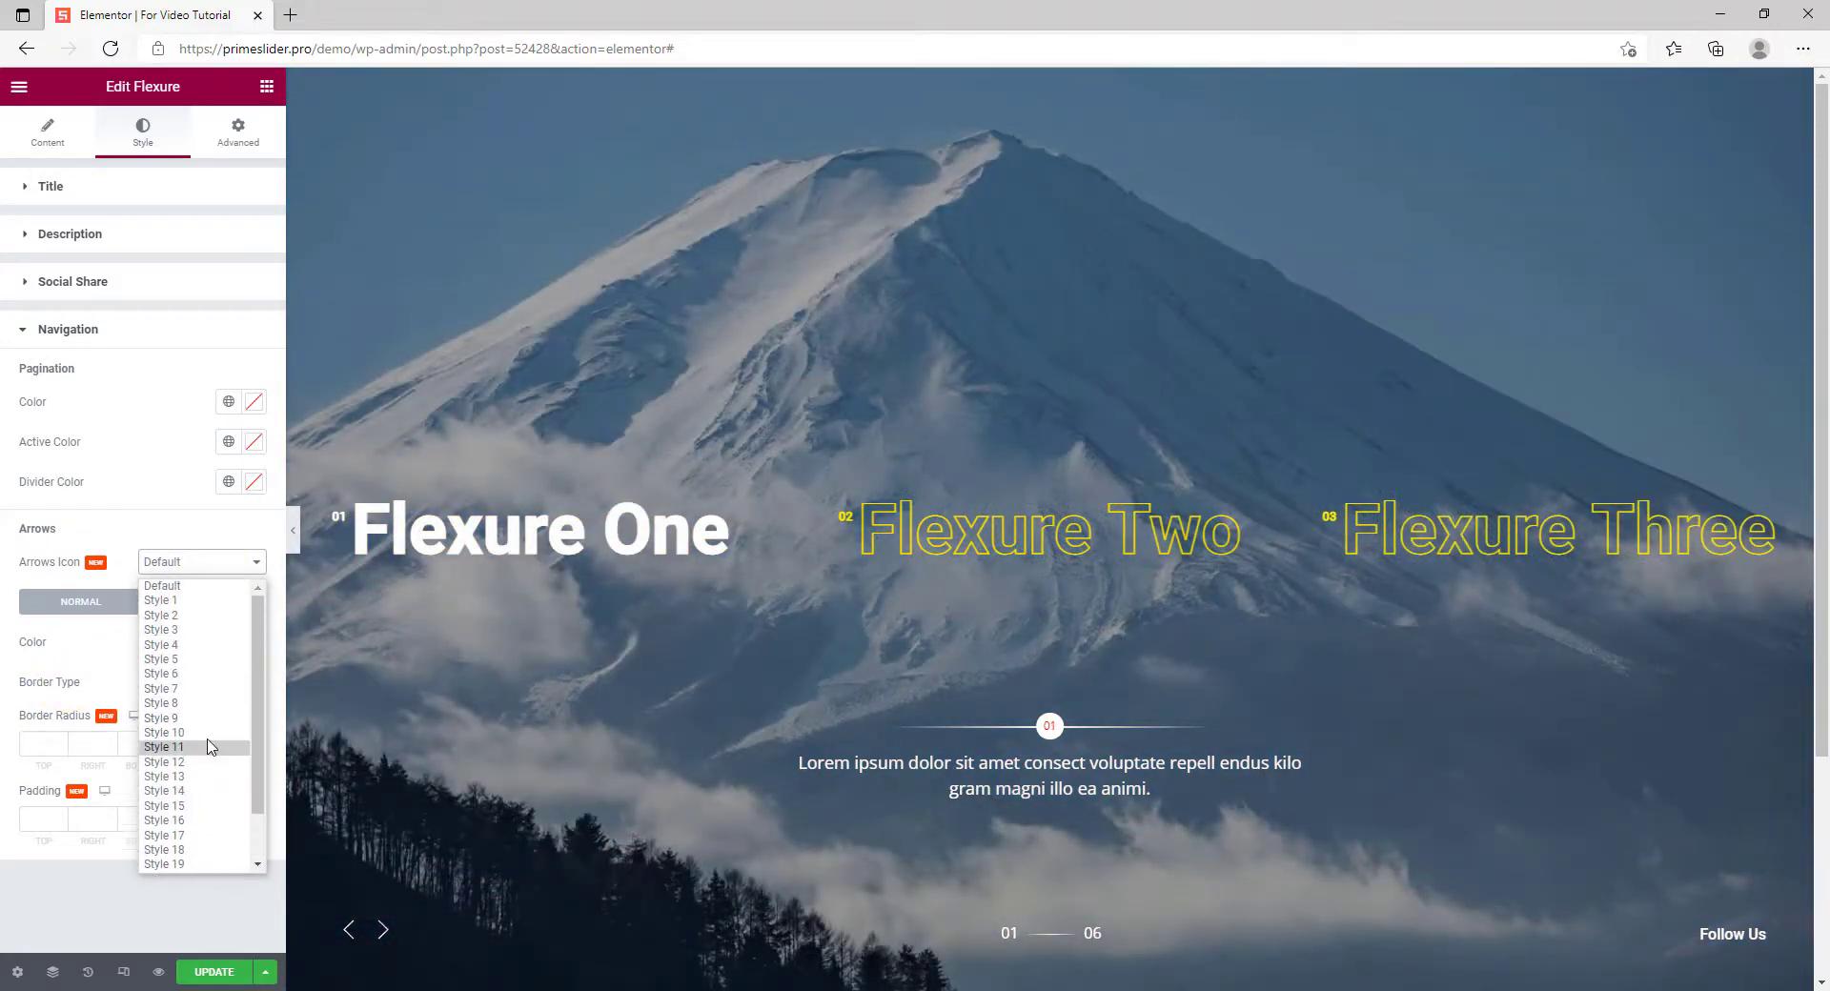
pyautogui.click(181, 727)
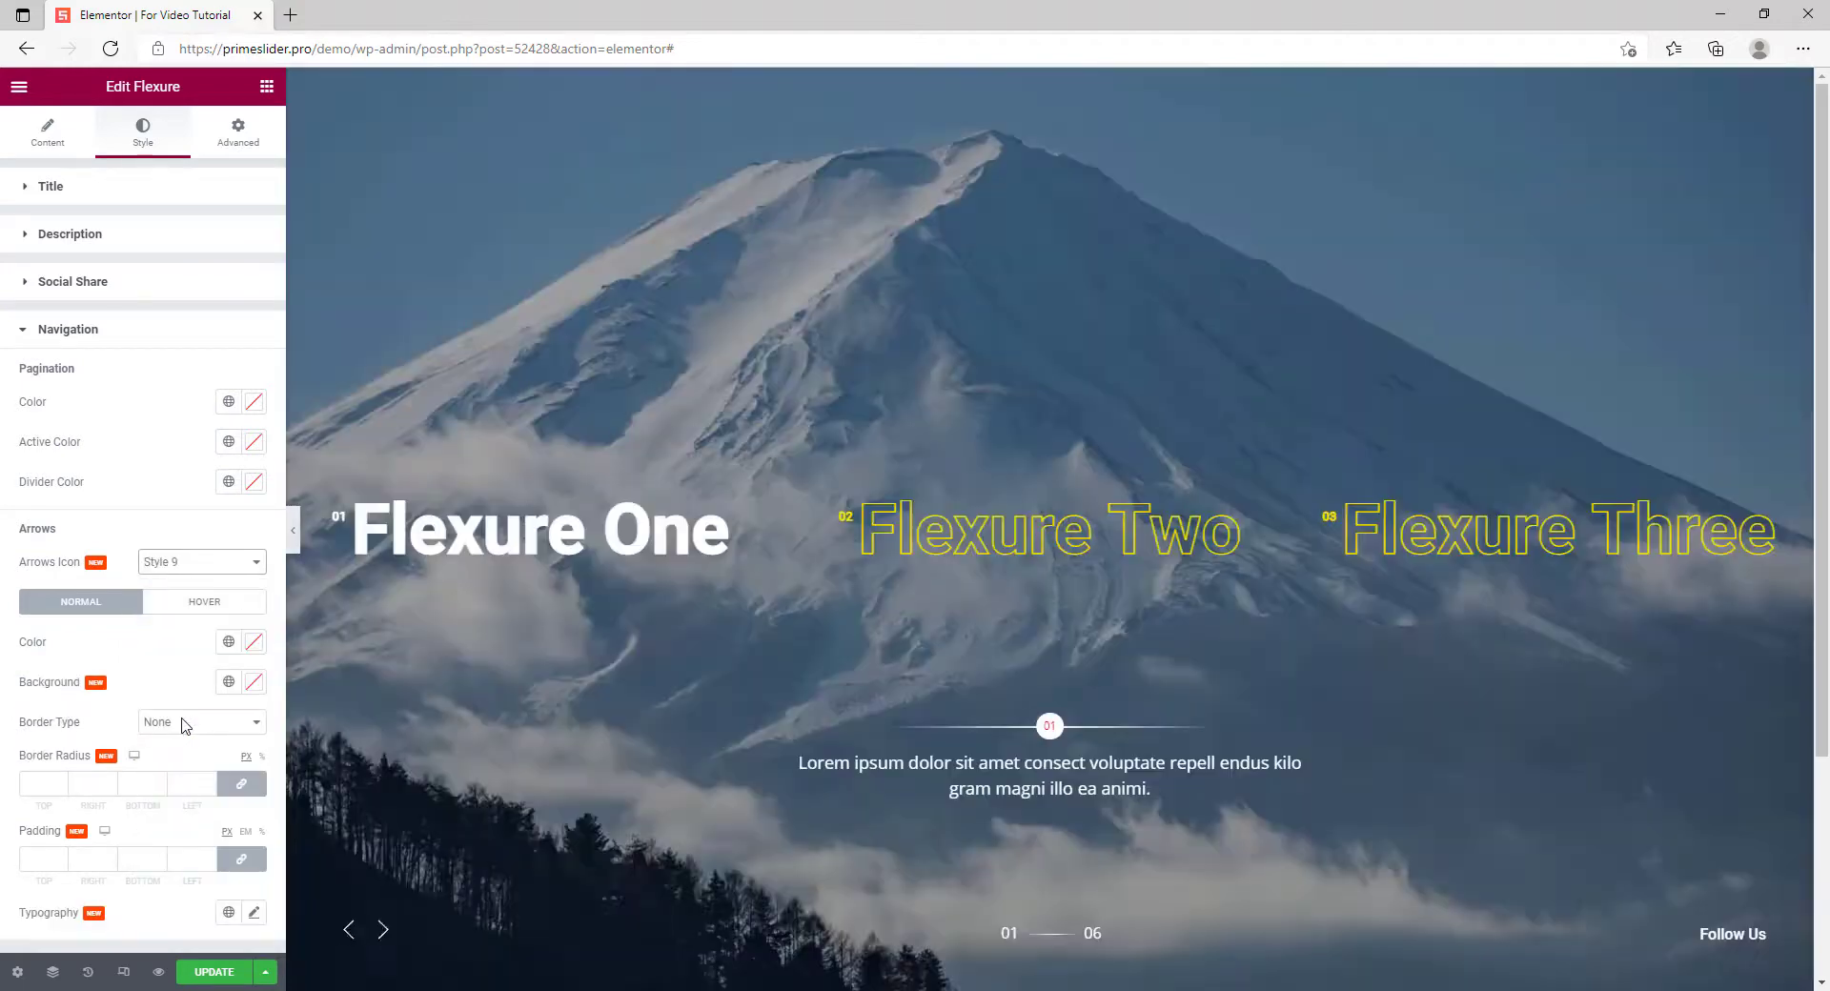